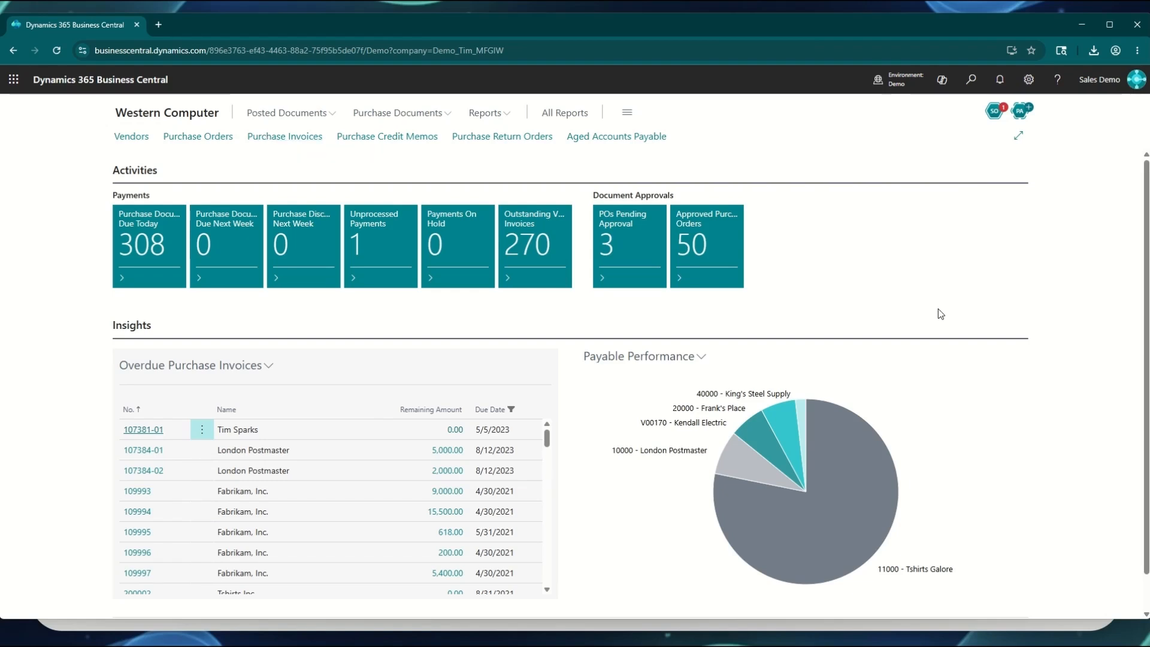
- Create a new purchase invoice for the vendor Seattle Health
{"action": "left_click", "coordinate": [295, 146]}
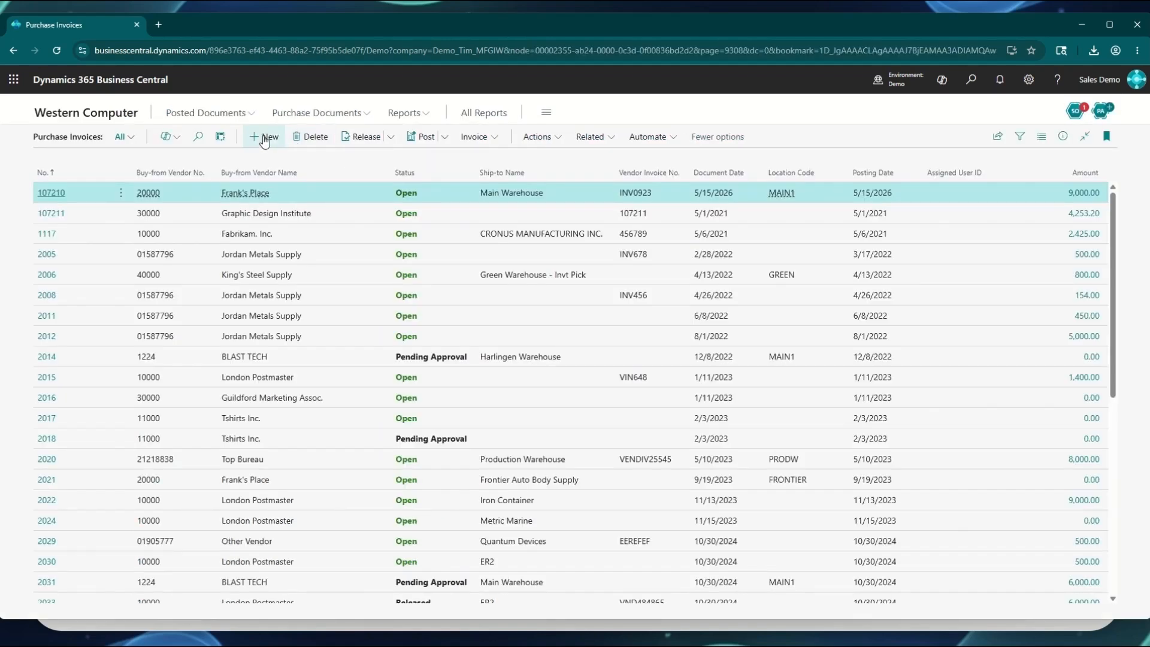
{"action": "left_click", "coordinate": [266, 138]}
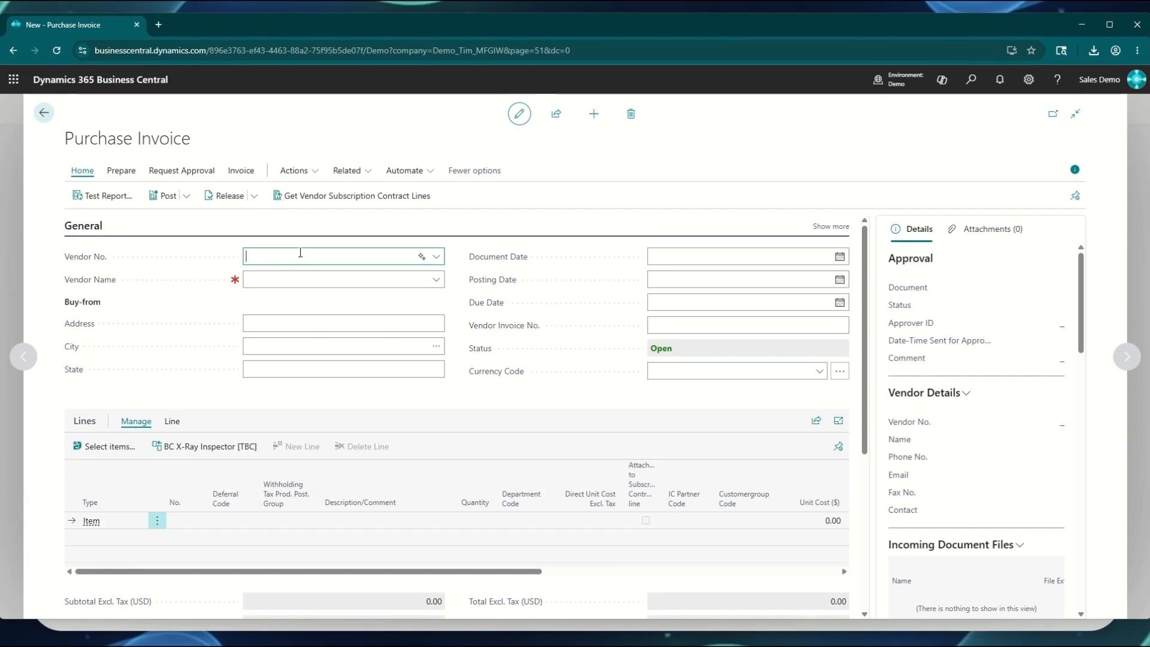
{"action": "type", "text": "health"}
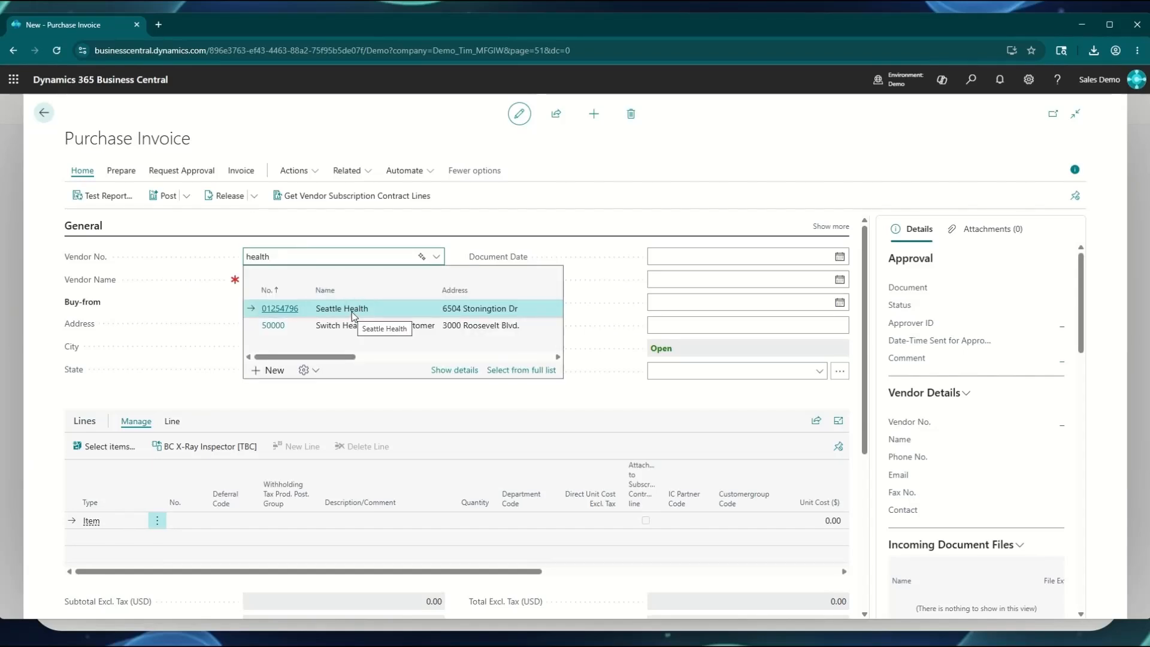
{"action": "left_click", "coordinate": [352, 308]}
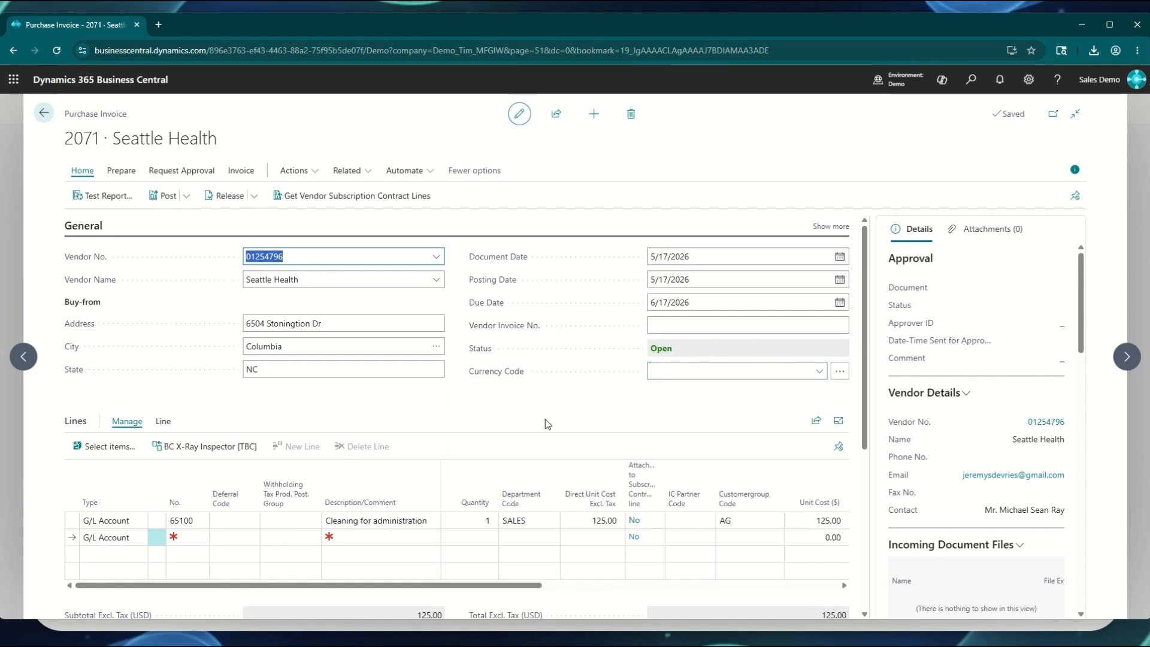
- Review the new invoice's lines, totals and invoice details, and examine the type options available for the cleaning line
{"action": "scroll", "coordinate": [428, 514], "scroll_direction": "down", "scroll_amount": 5}
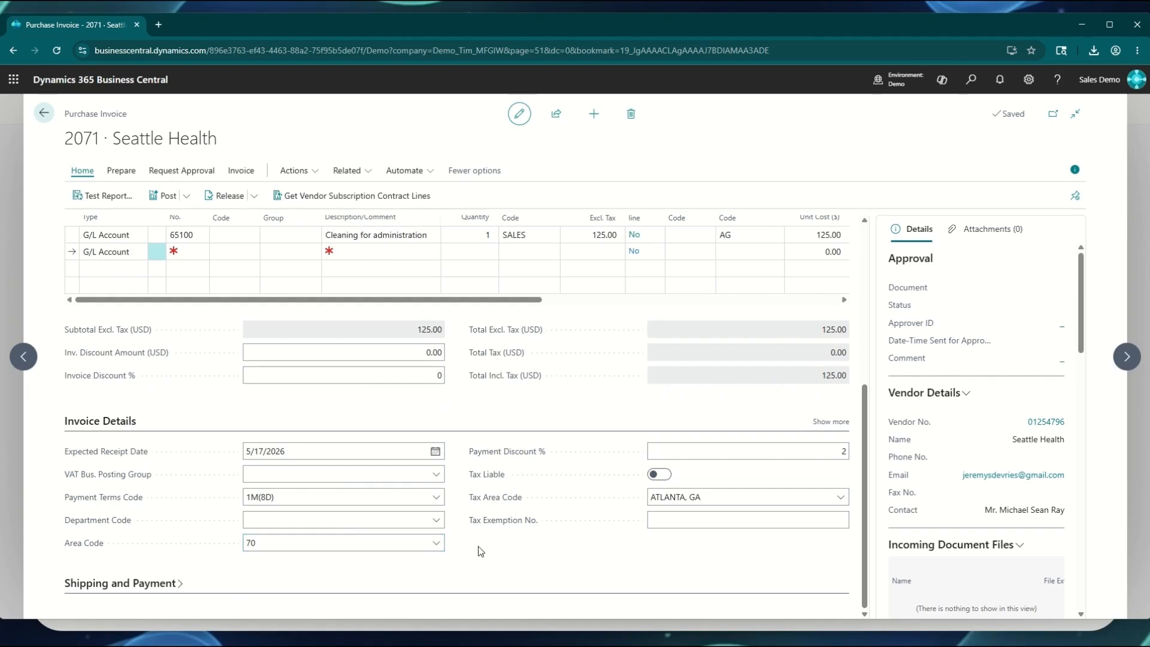
{"action": "scroll", "coordinate": [473, 542], "scroll_direction": "up", "scroll_amount": 3}
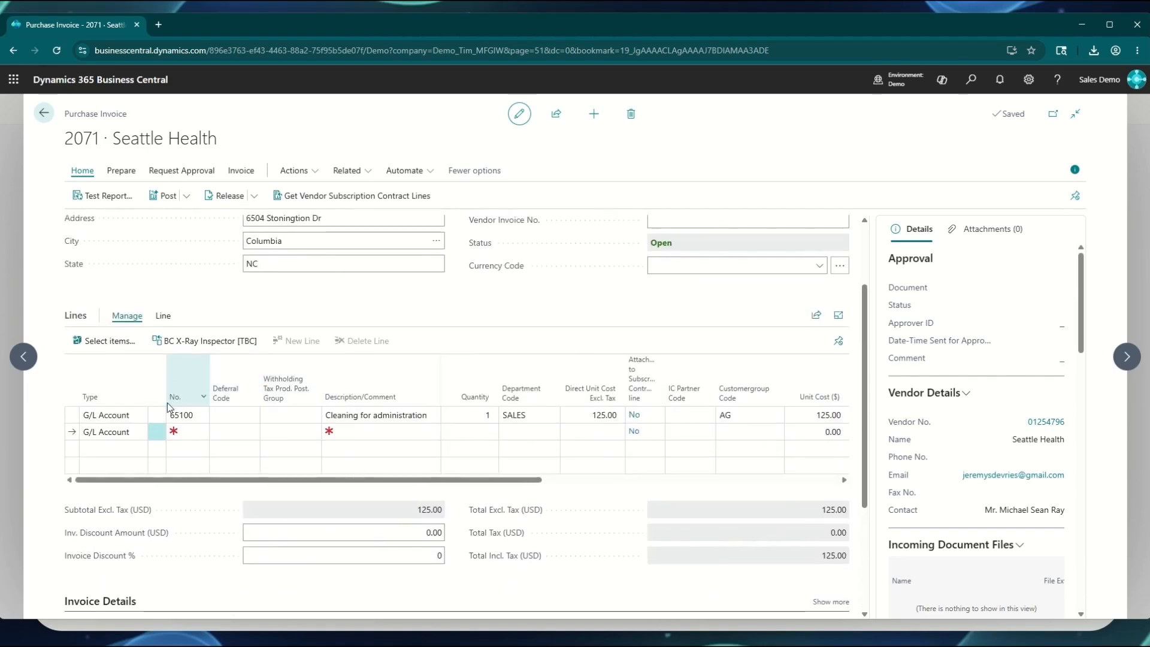
{"action": "left_click", "coordinate": [137, 418]}
{"action": "left_click", "coordinate": [137, 417]}
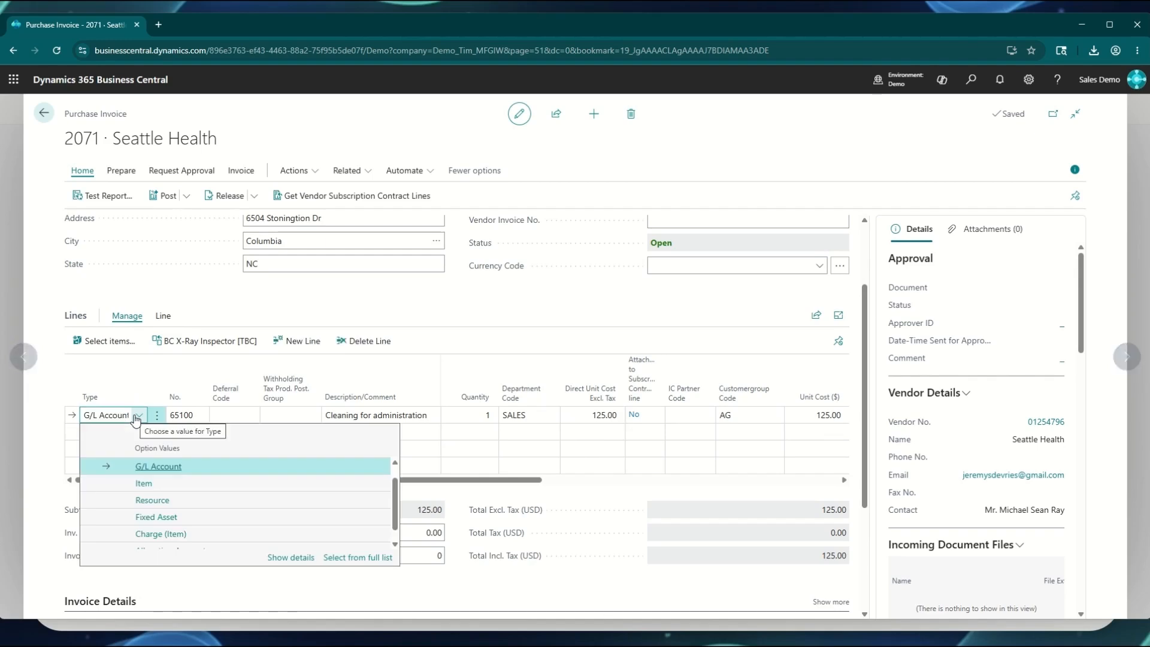
{"action": "left_click", "coordinate": [213, 285]}
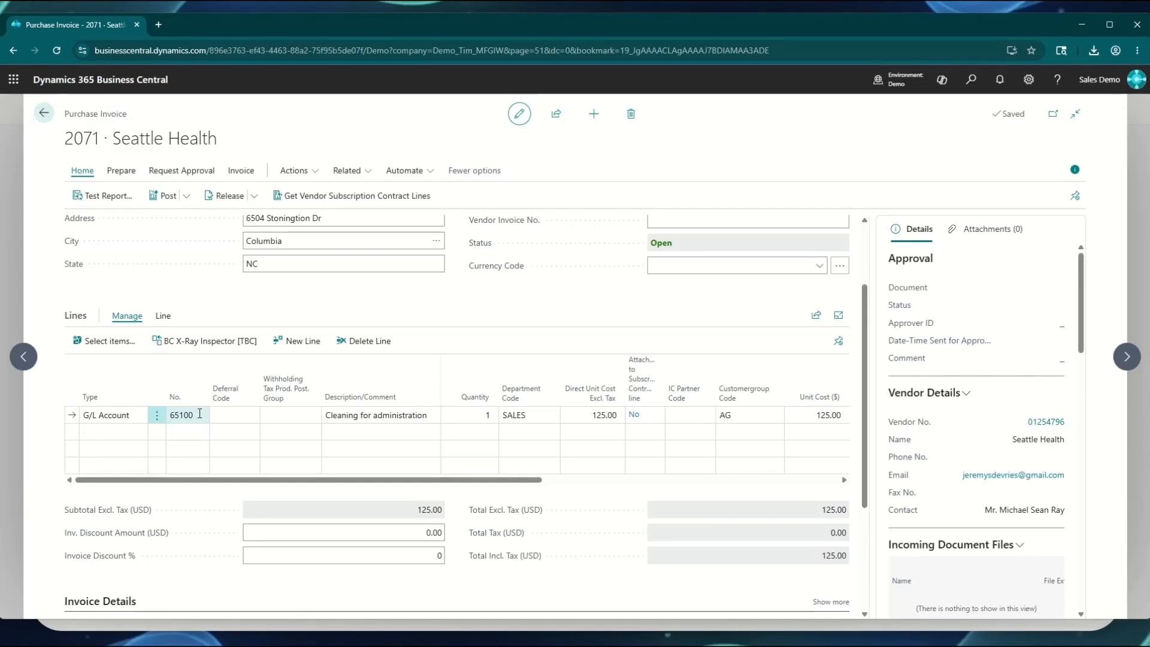
- From the invoice's vendor card, open the recurring purchase lines and the card of the CLEANING standard purchase code
{"action": "left_click", "coordinate": [1045, 423]}
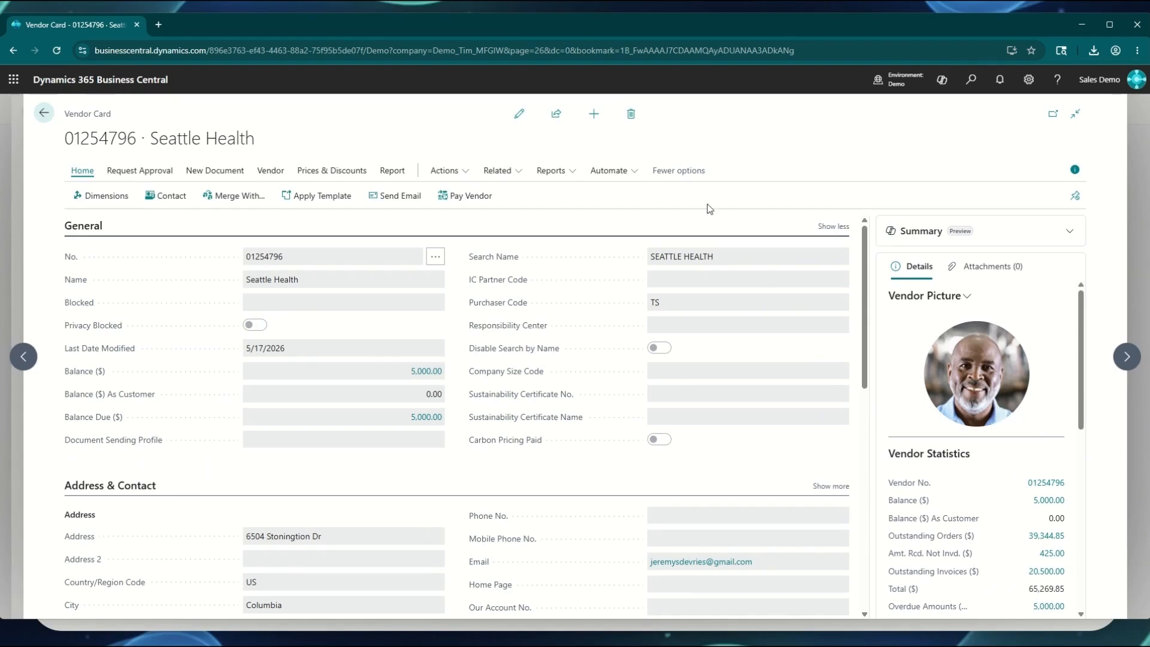
{"action": "left_click", "coordinate": [509, 175]}
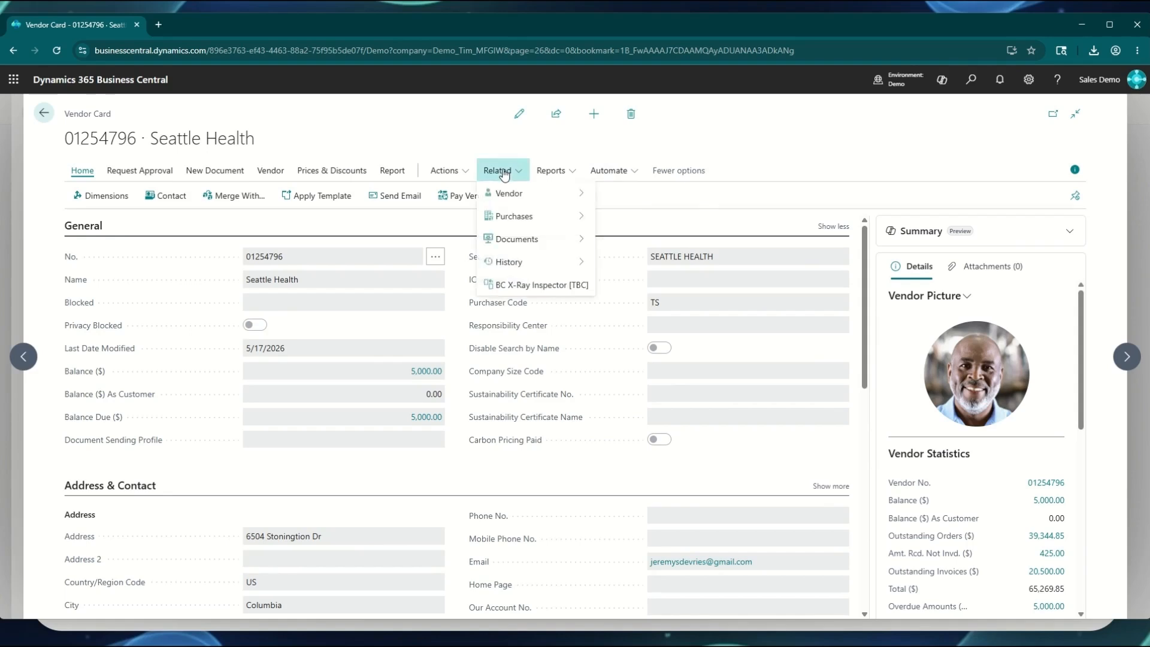
{"action": "mouse_move", "coordinate": [509, 222]}
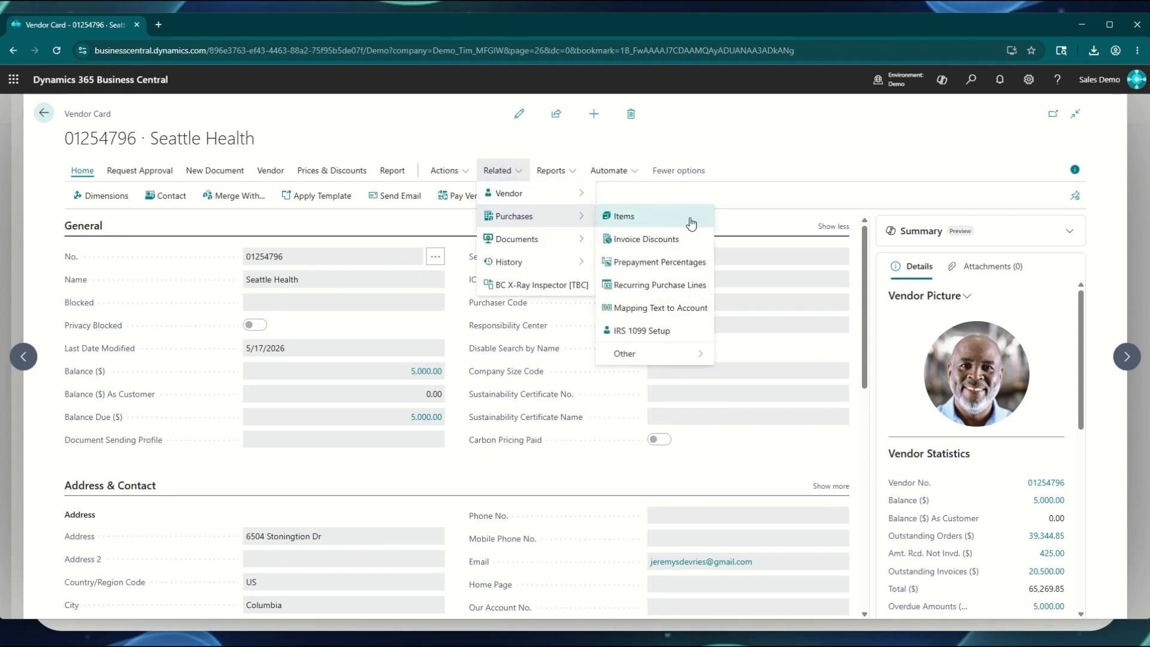
{"action": "left_click", "coordinate": [634, 287]}
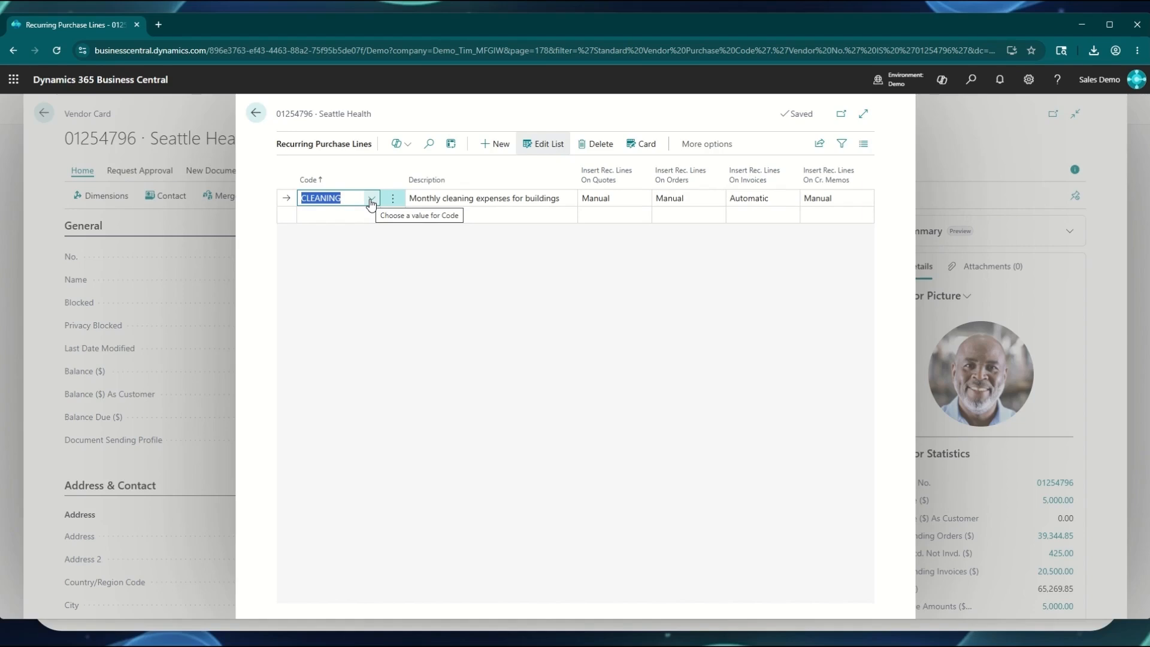
{"action": "left_click", "coordinate": [641, 144]}
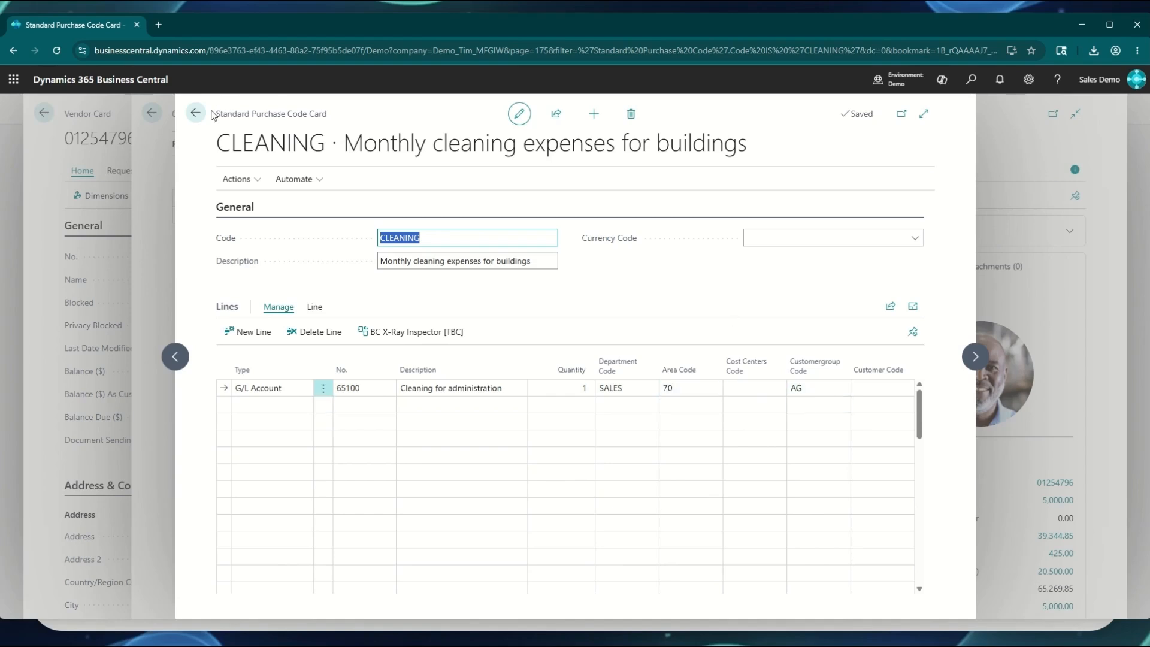
- Examine the line type options on the CLEANING code card, and return to the Seattle Health purchase invoice
{"action": "left_click", "coordinate": [302, 390]}
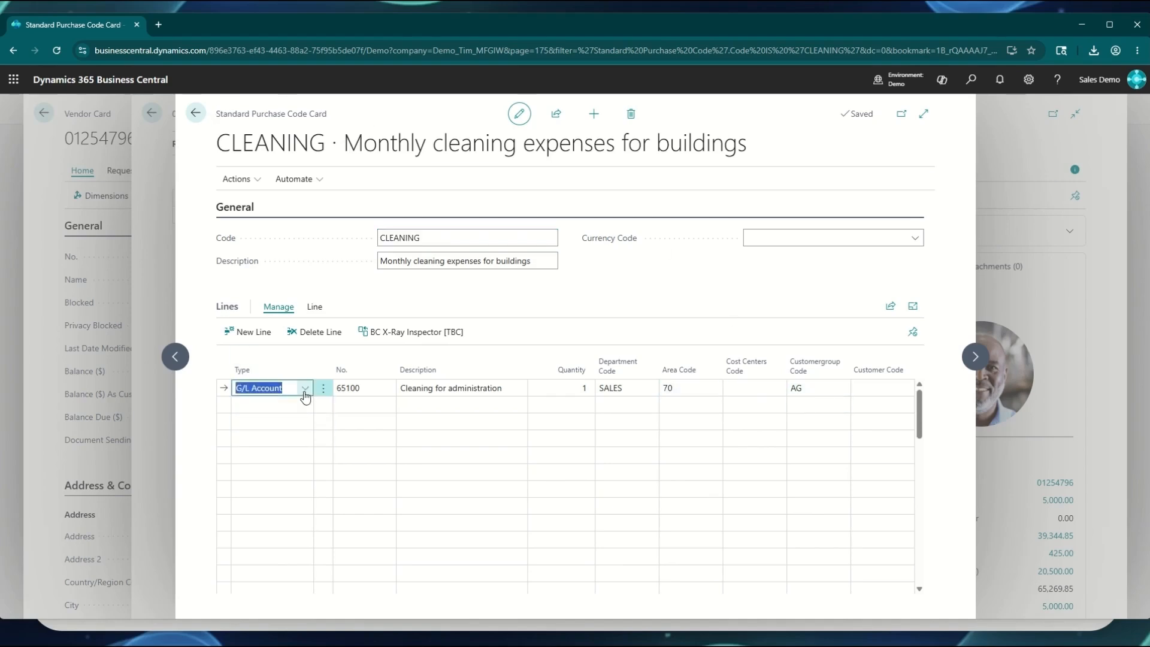
{"action": "left_click", "coordinate": [305, 389]}
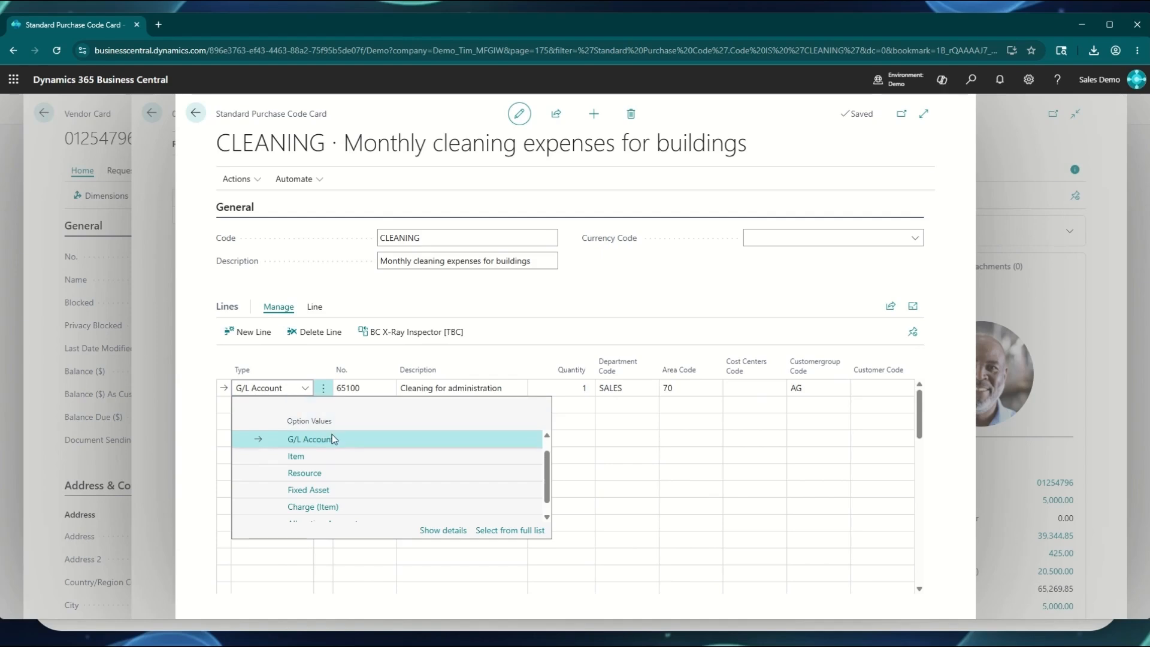
{"action": "scroll", "coordinate": [337, 468], "scroll_direction": "up", "scroll_amount": 1}
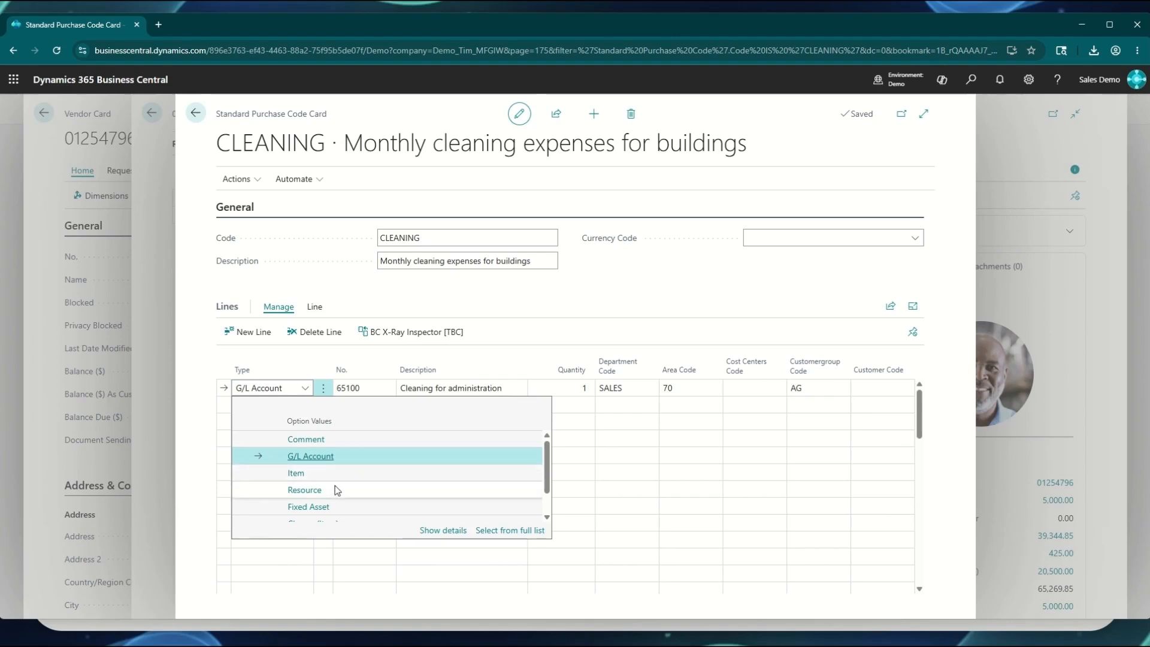
{"action": "left_click", "coordinate": [197, 112]}
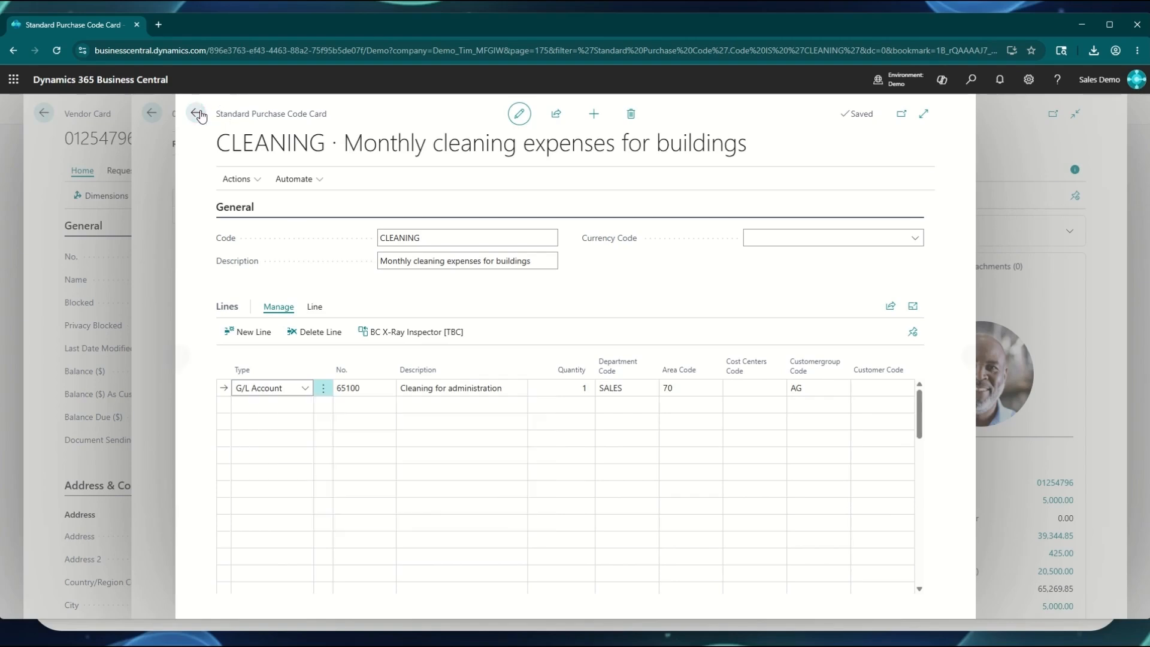
{"action": "left_click", "coordinate": [256, 113]}
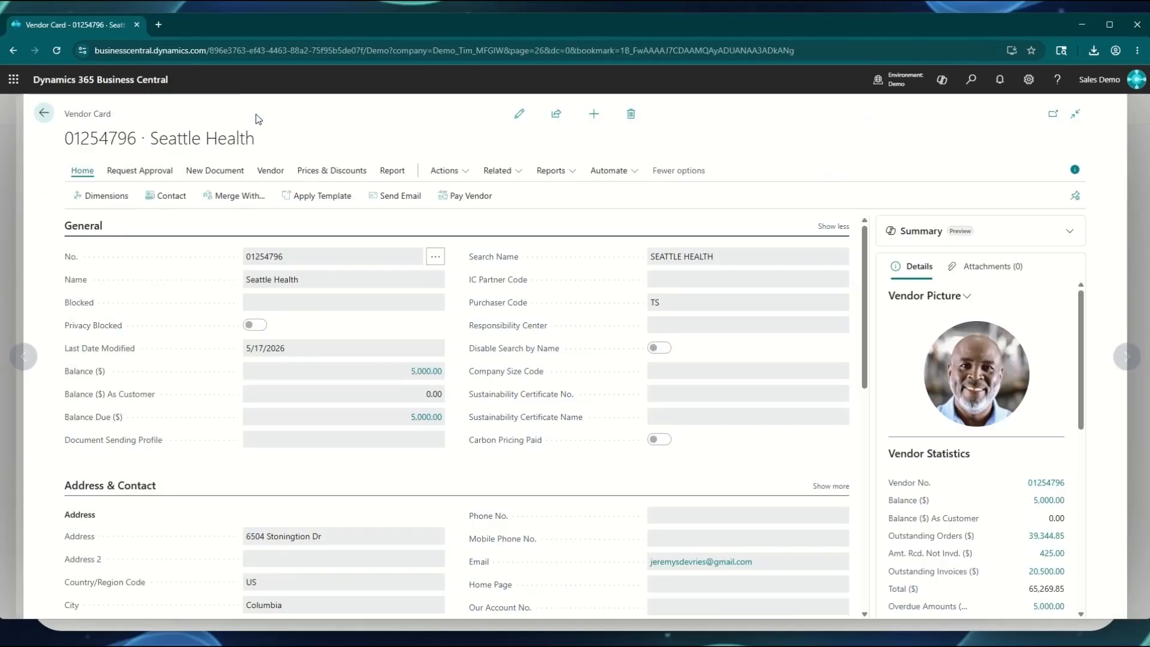
{"action": "left_click", "coordinate": [44, 112]}
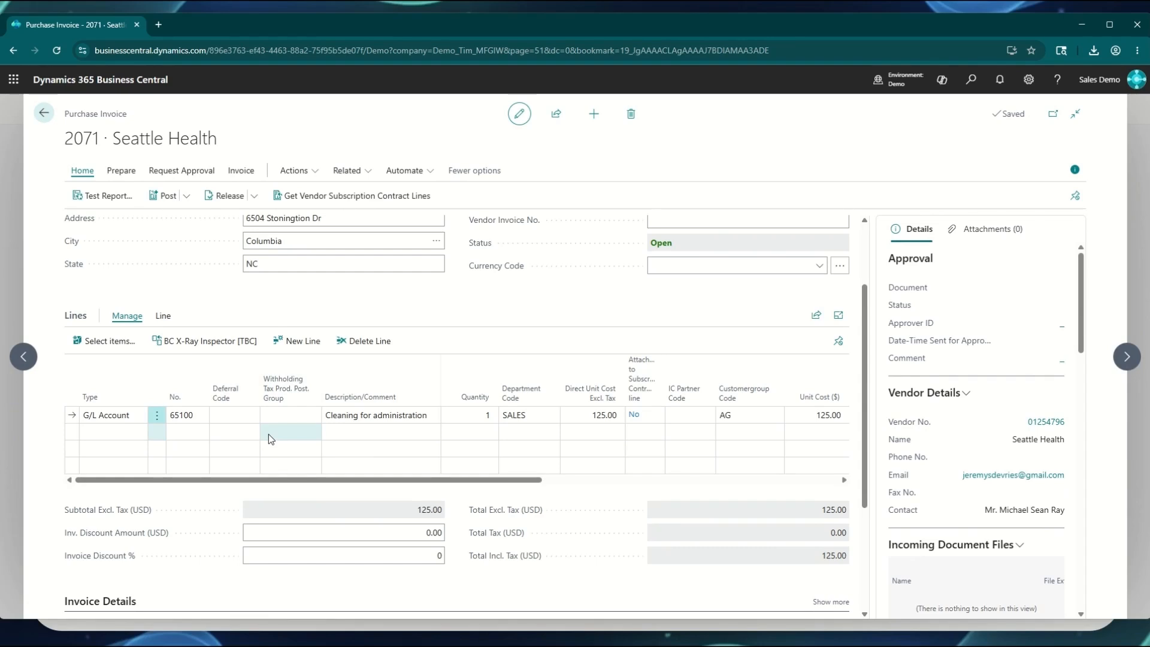
- Set the vendor invoice number of the Seattle Health invoice to INV5680
{"action": "left_click", "coordinate": [589, 415]}
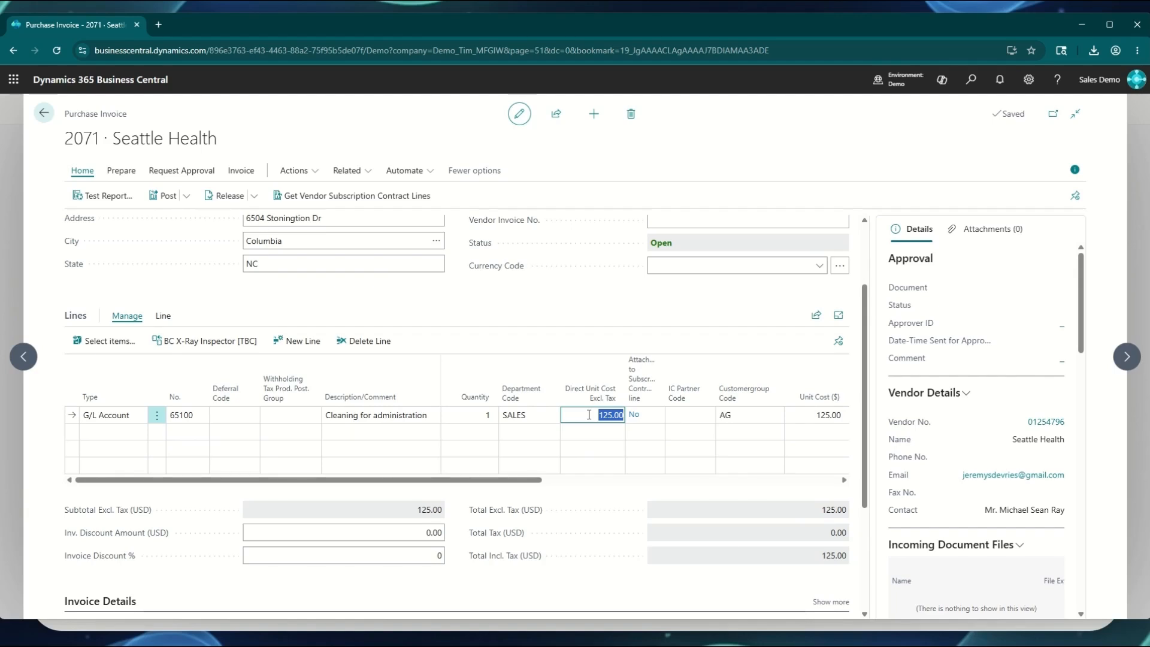
{"action": "scroll", "coordinate": [589, 415], "scroll_direction": "up", "scroll_amount": 1}
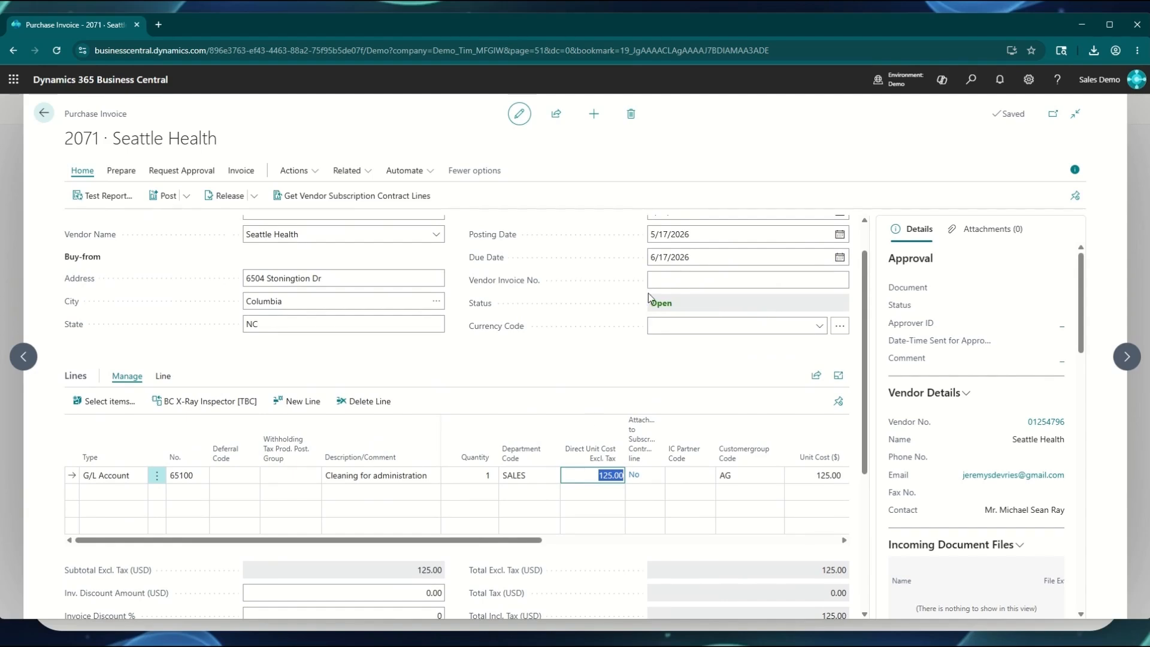
{"action": "left_click", "coordinate": [676, 277]}
{"action": "type", "text": "in"}
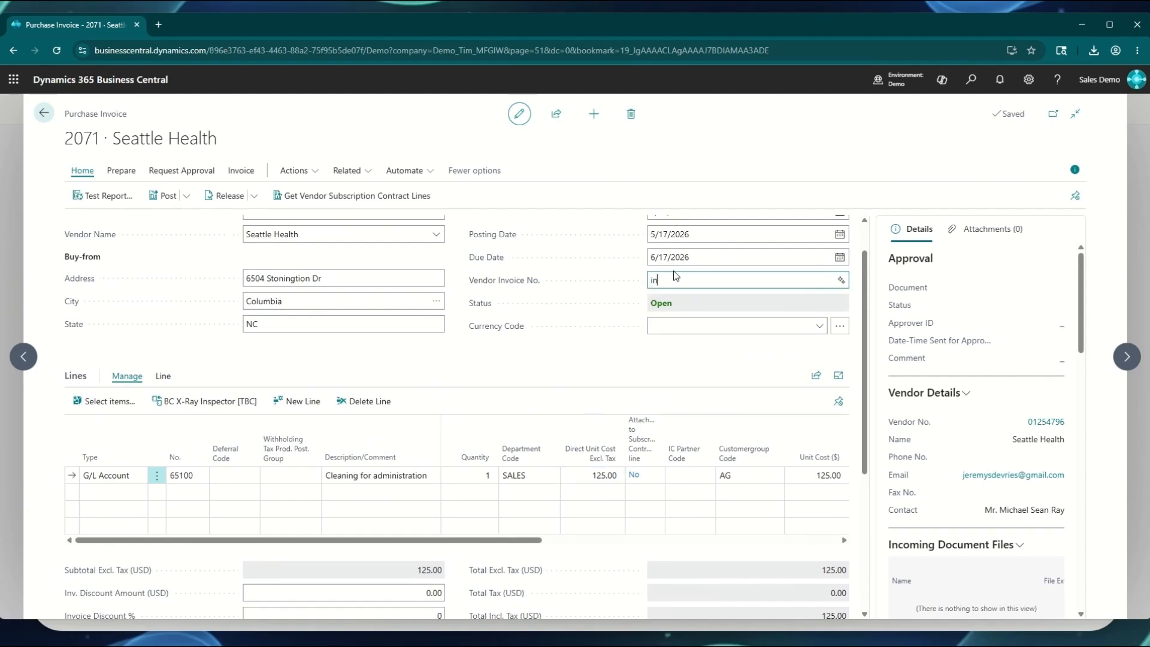
{"action": "type", "text": "v5680"}
{"action": "key", "text": "Tab"}
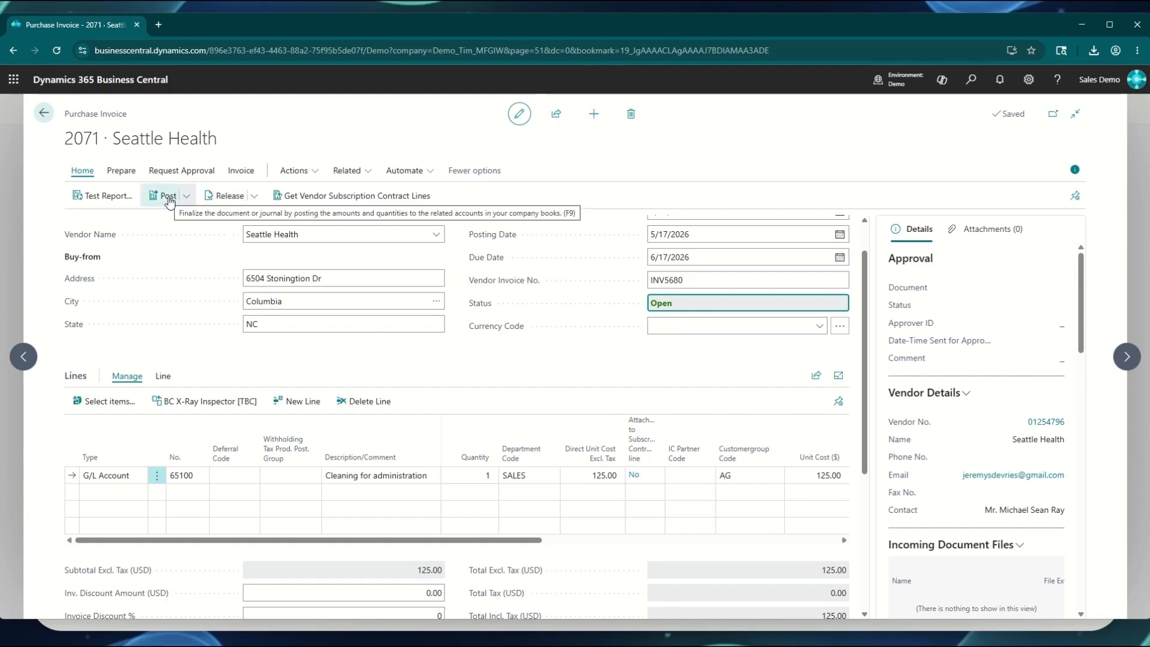
- Create another purchase invoice for the vendor Frank's Place with the vendor invoice number INV4509
{"action": "left_click", "coordinate": [594, 120]}
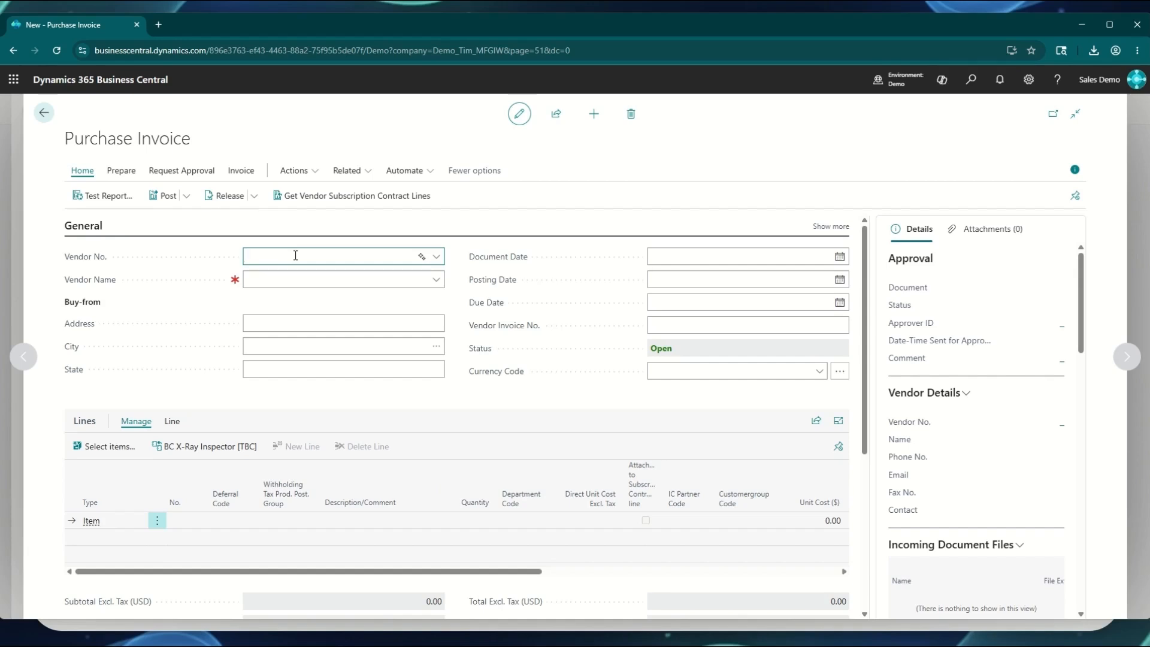
{"action": "type", "text": "frank"}
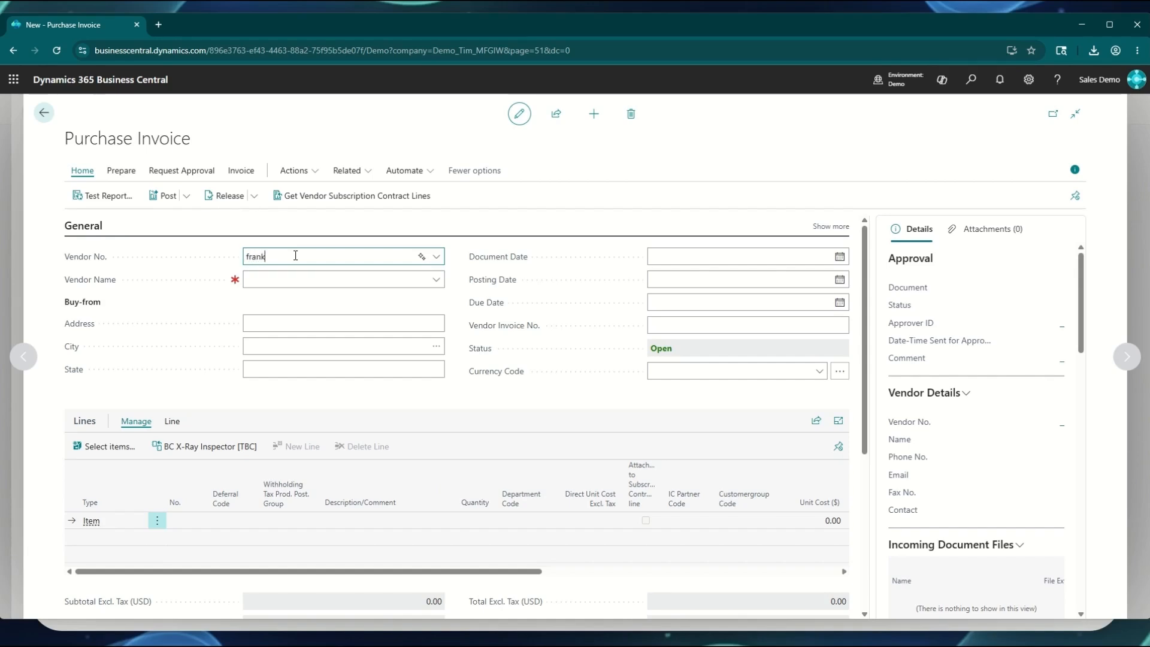
{"action": "key", "text": "Tab"}
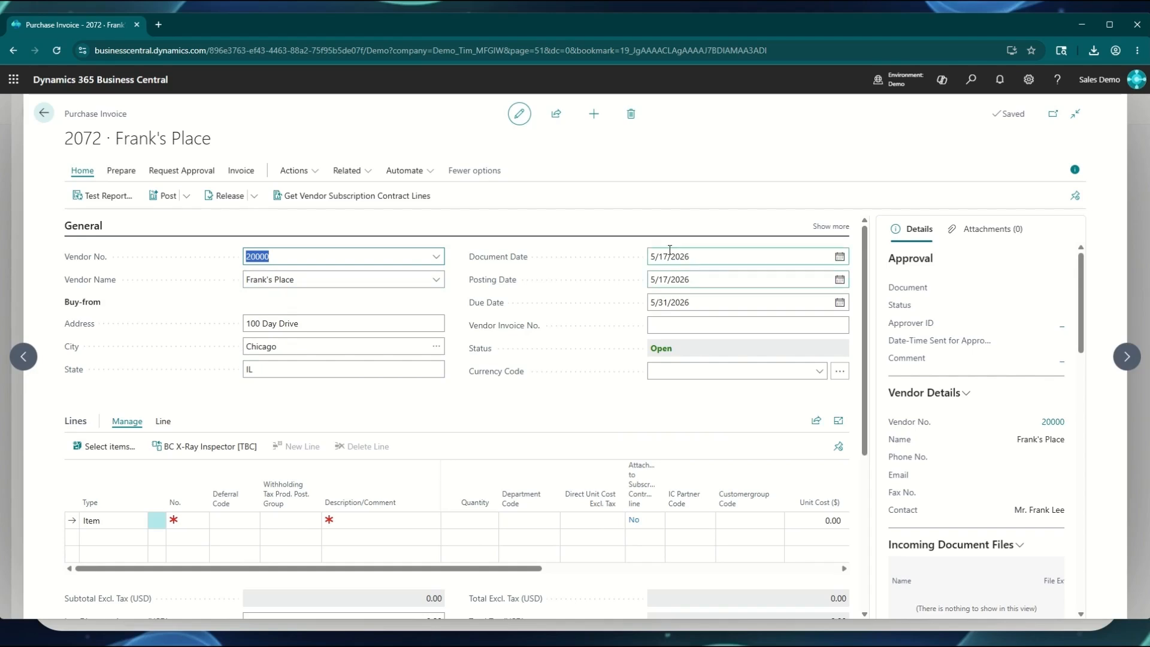
{"action": "left_click", "coordinate": [735, 319]}
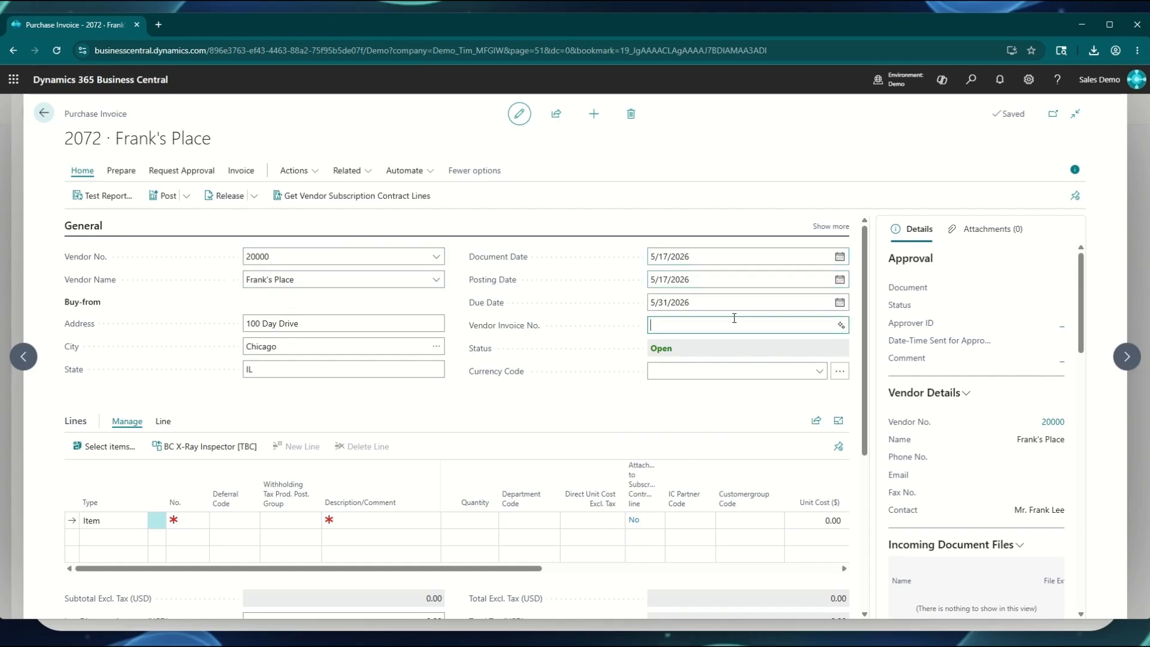
{"action": "type", "text": "inv4509"}
{"action": "key", "text": "Tab"}
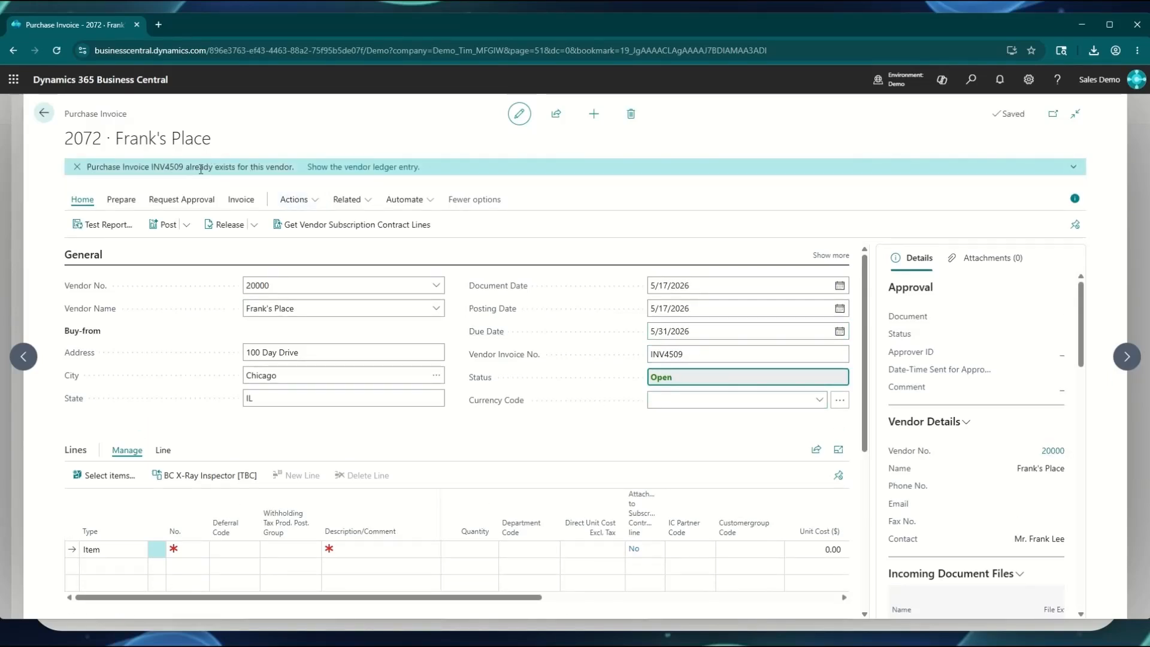
- Change the vendor invoice number of the Frank's Place invoice to INV45098
{"action": "left_click", "coordinate": [690, 354]}
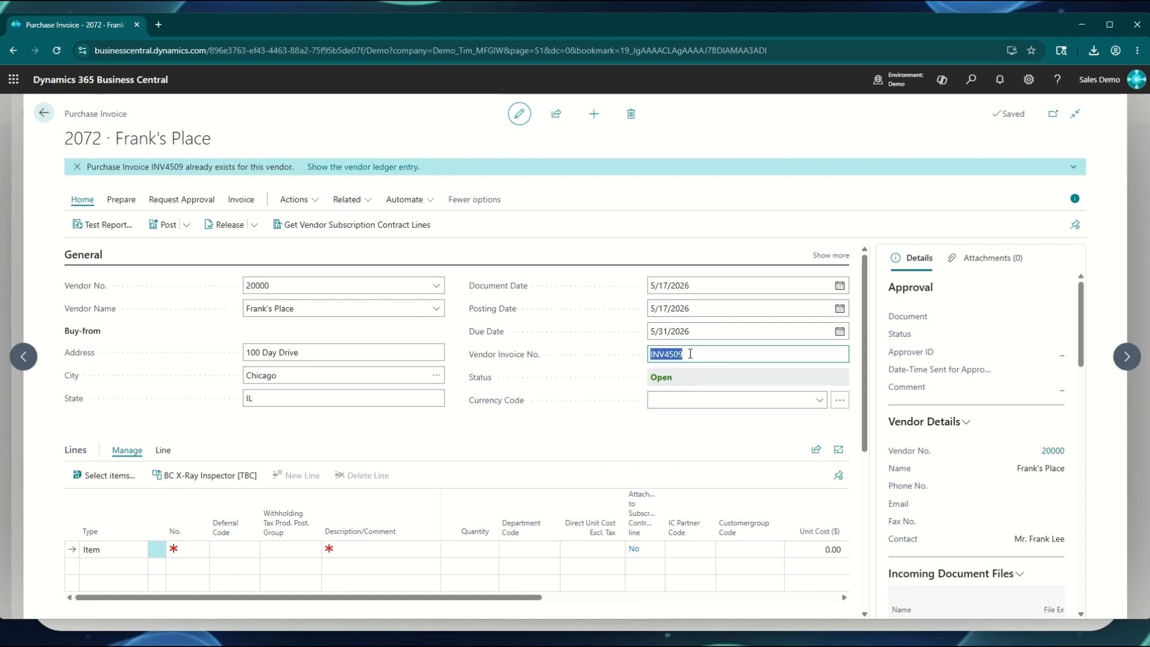
{"action": "left_click", "coordinate": [689, 353]}
{"action": "type", "text": "8"}
{"action": "key", "text": "Tab"}
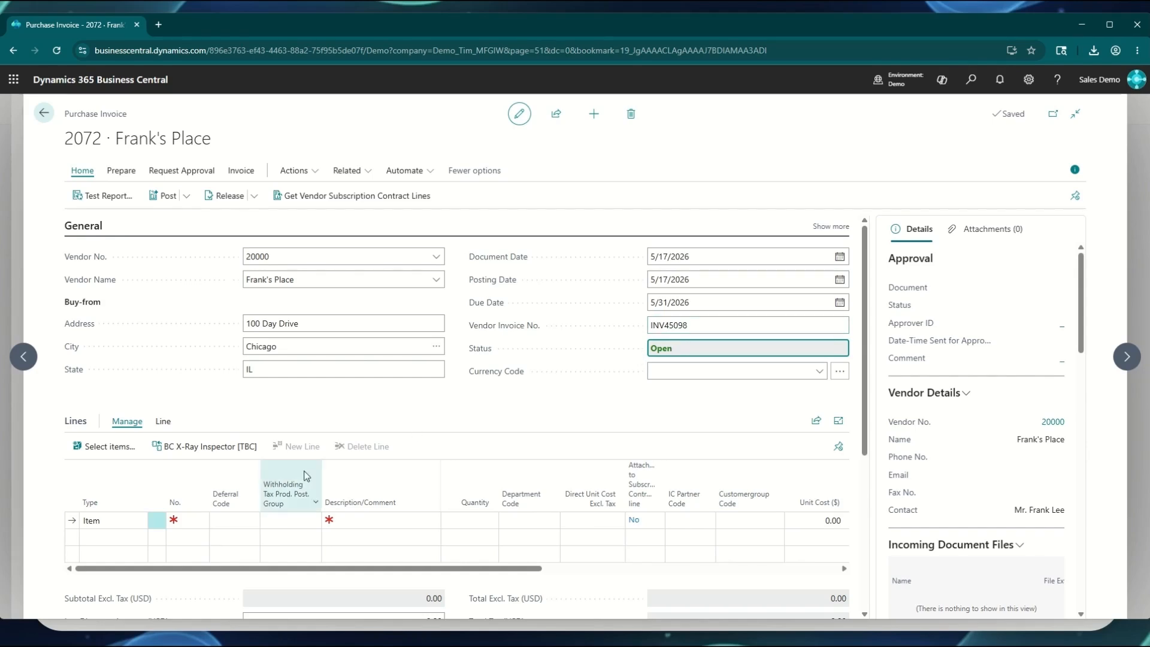
- Set the first invoice line to type G/L Account with account number 60200 for Advertising Expense
{"action": "left_click", "coordinate": [138, 521]}
{"action": "left_click", "coordinate": [139, 521]}
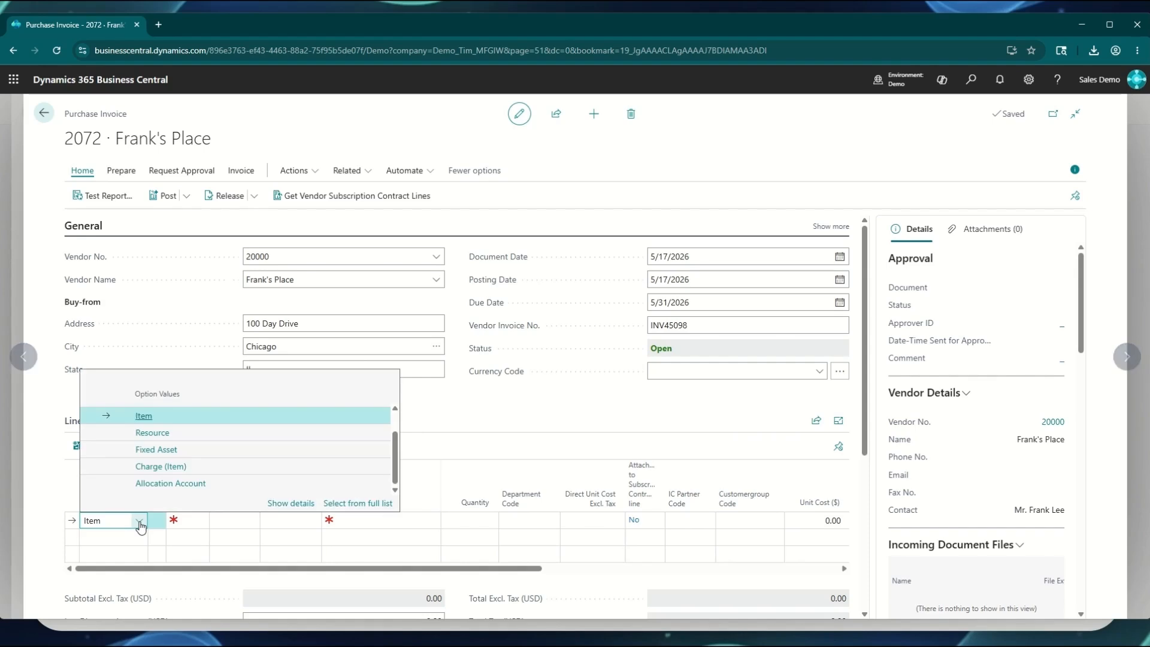
{"action": "scroll", "coordinate": [151, 468], "scroll_direction": "up", "scroll_amount": 2}
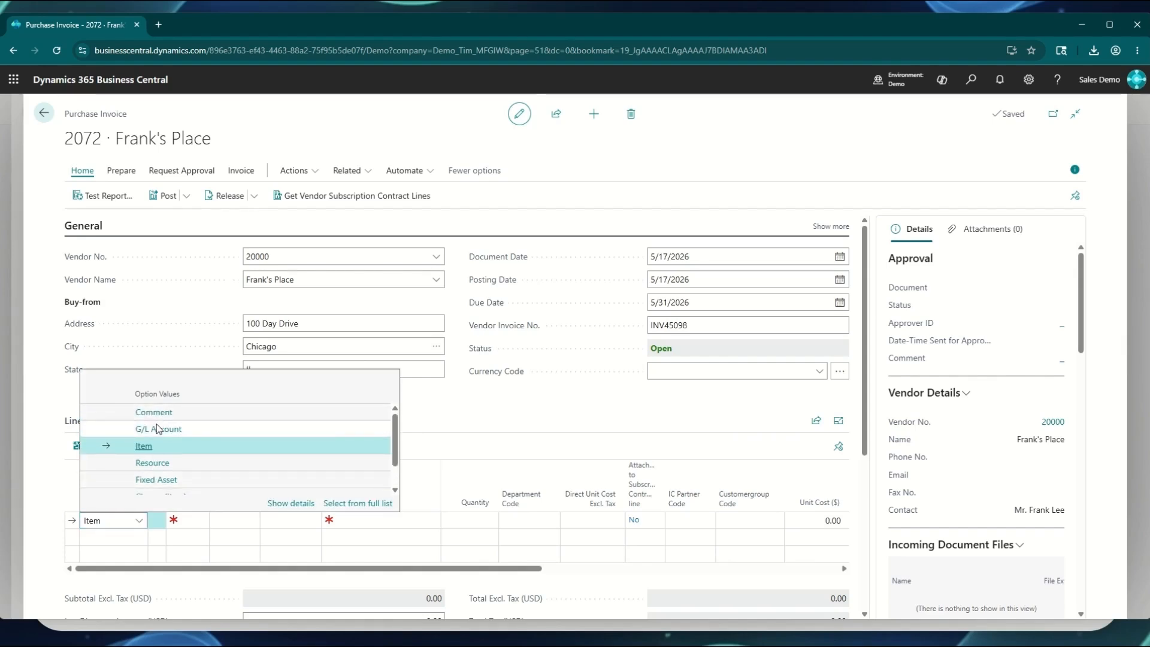
{"action": "left_click", "coordinate": [156, 429]}
{"action": "key", "text": "Tab"}
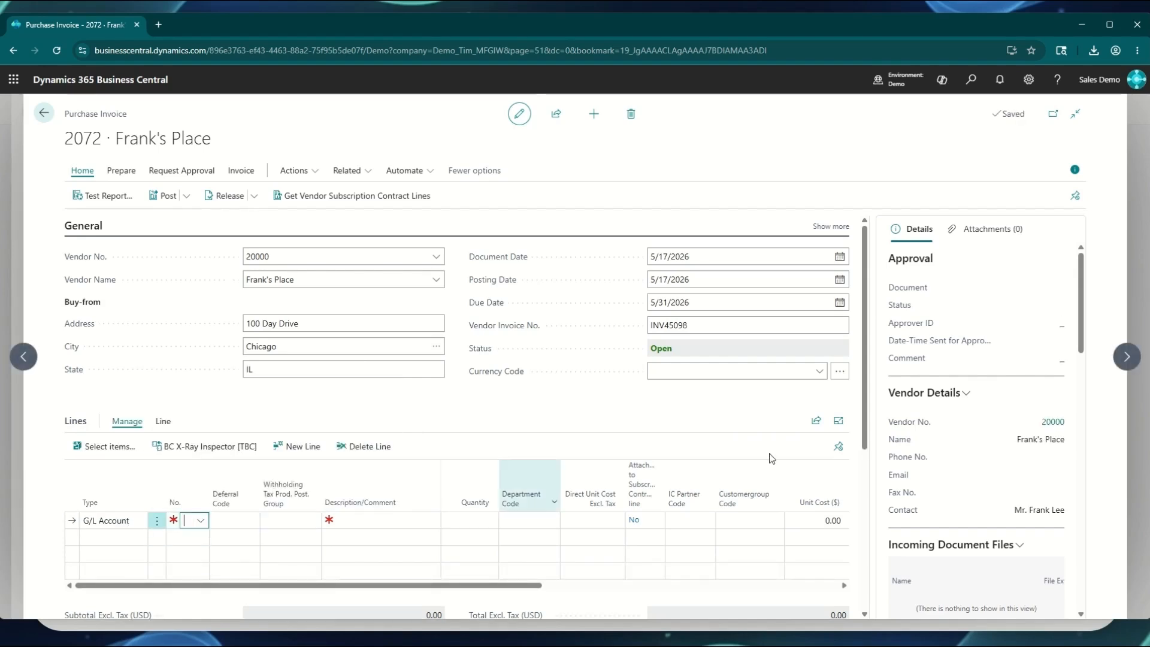
{"action": "type", "text": "60200"}
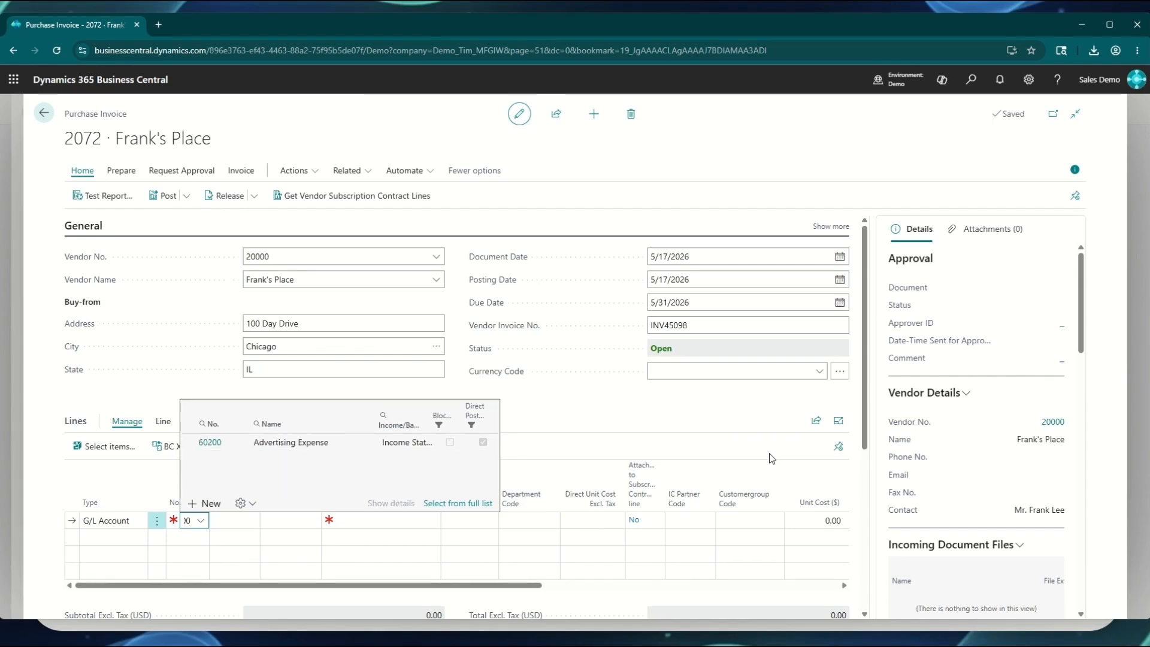
{"action": "key", "text": "Tab"}
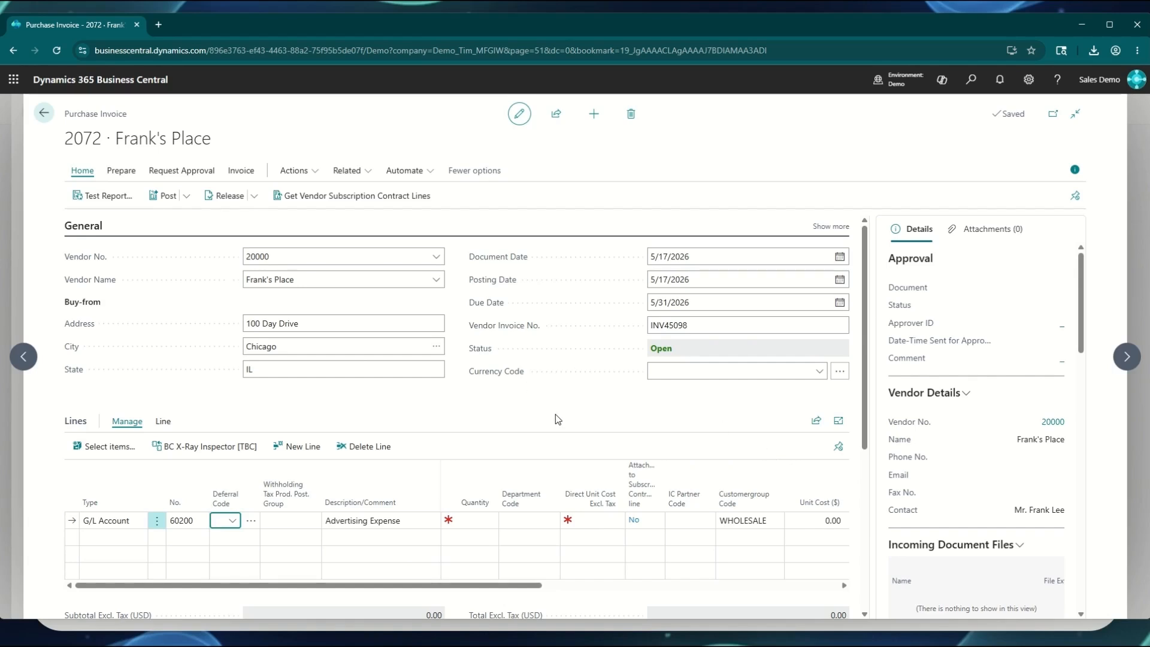
- Assign the deferral code BASEYEAR (Rolling 12 months) to the Advertising Expense line
{"action": "left_click", "coordinate": [233, 521]}
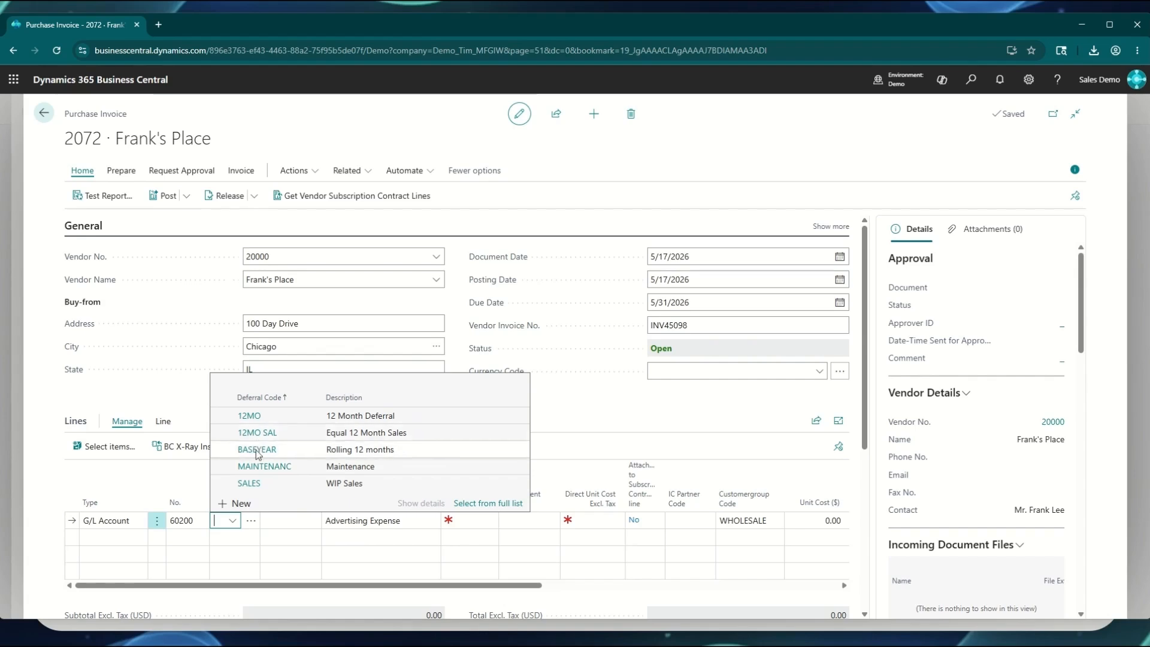
{"action": "left_click", "coordinate": [258, 453]}
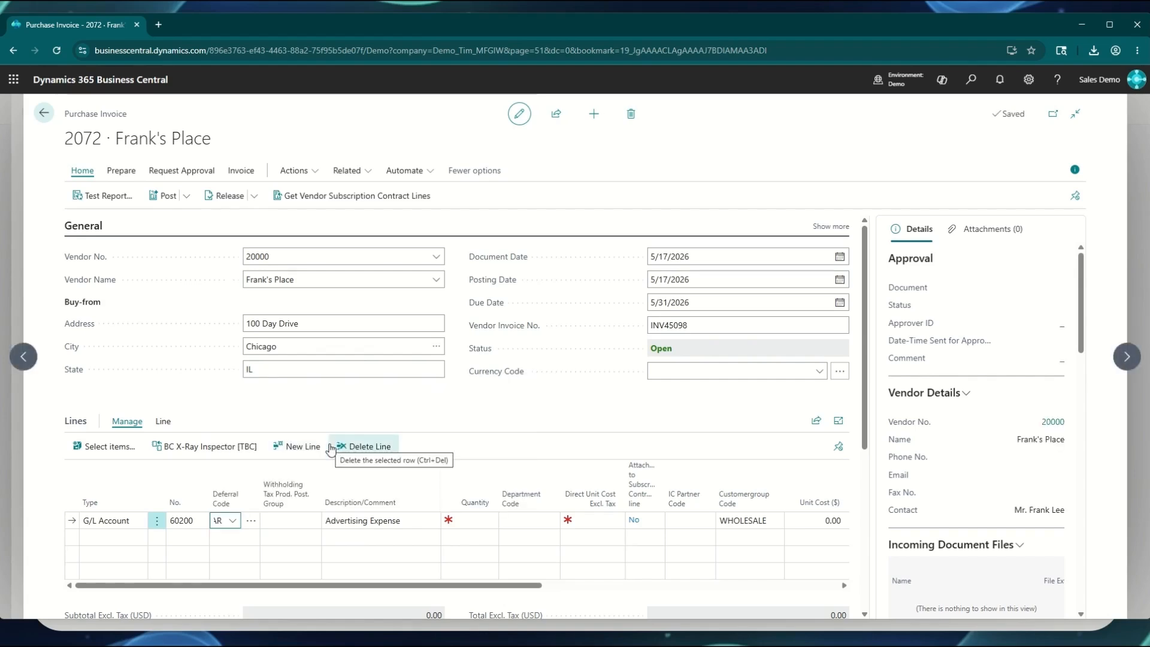
{"action": "key", "text": "Tab"}
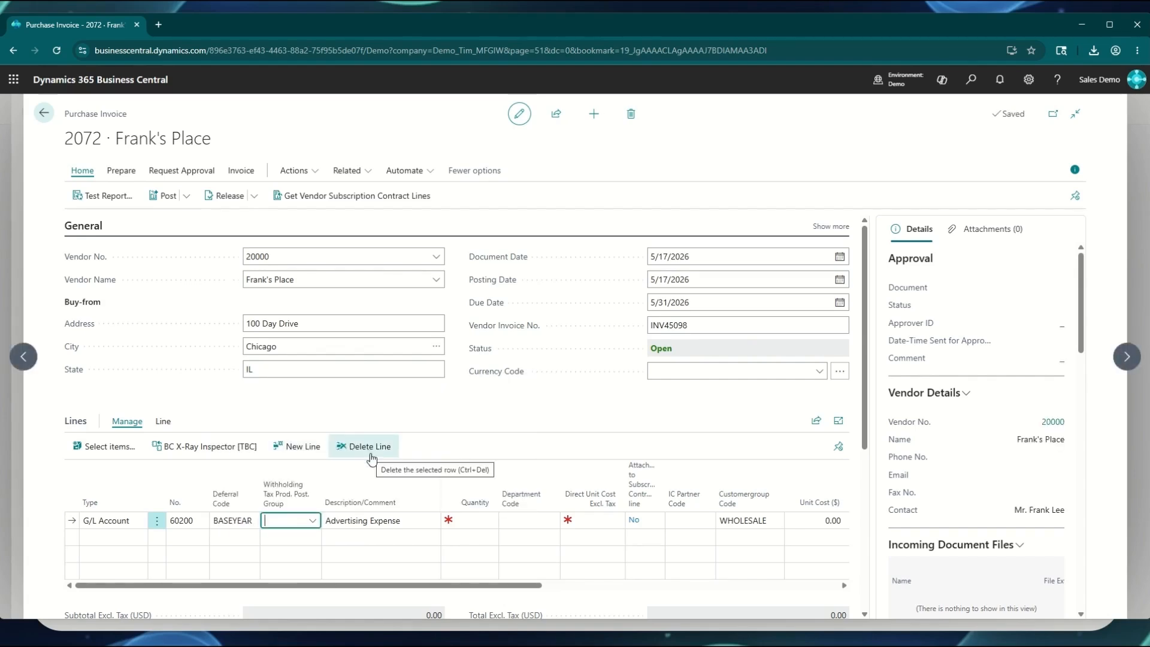
{"action": "key", "text": "Tab"}
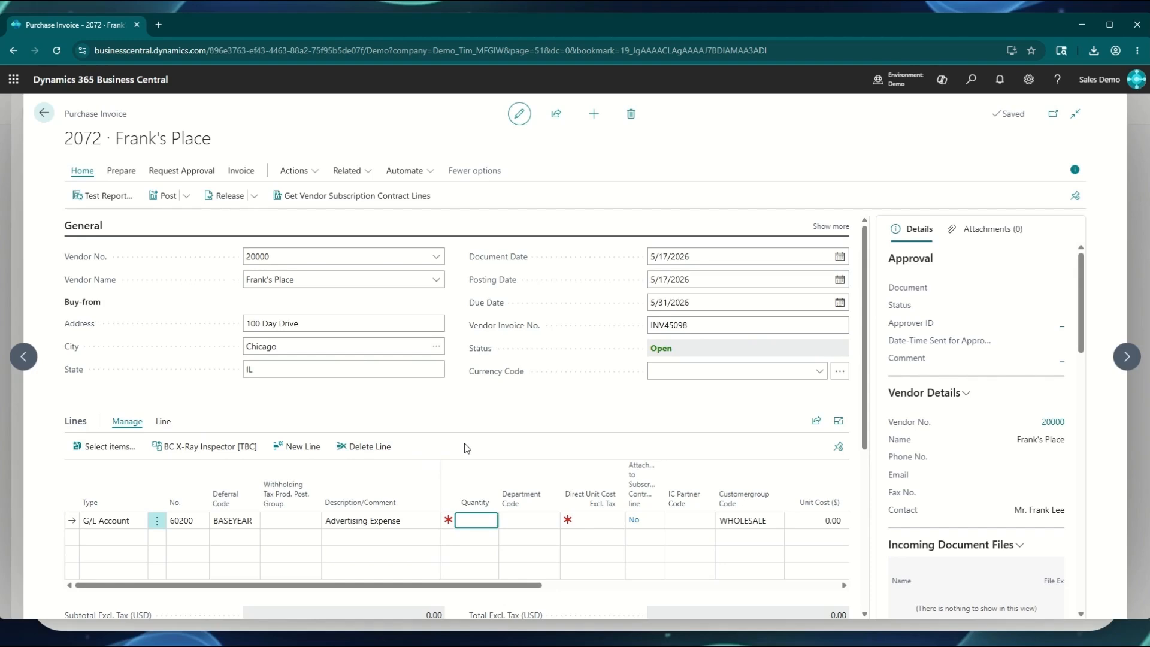
- Set the Advertising Expense line's quantity to 1 and its direct unit cost excluding tax to 5000
{"action": "type", "text": "1"}
{"action": "key", "text": "Tab"}
{"action": "key", "text": "Tab"}
{"action": "type", "text": "5000"}
{"action": "key", "text": "Tab"}
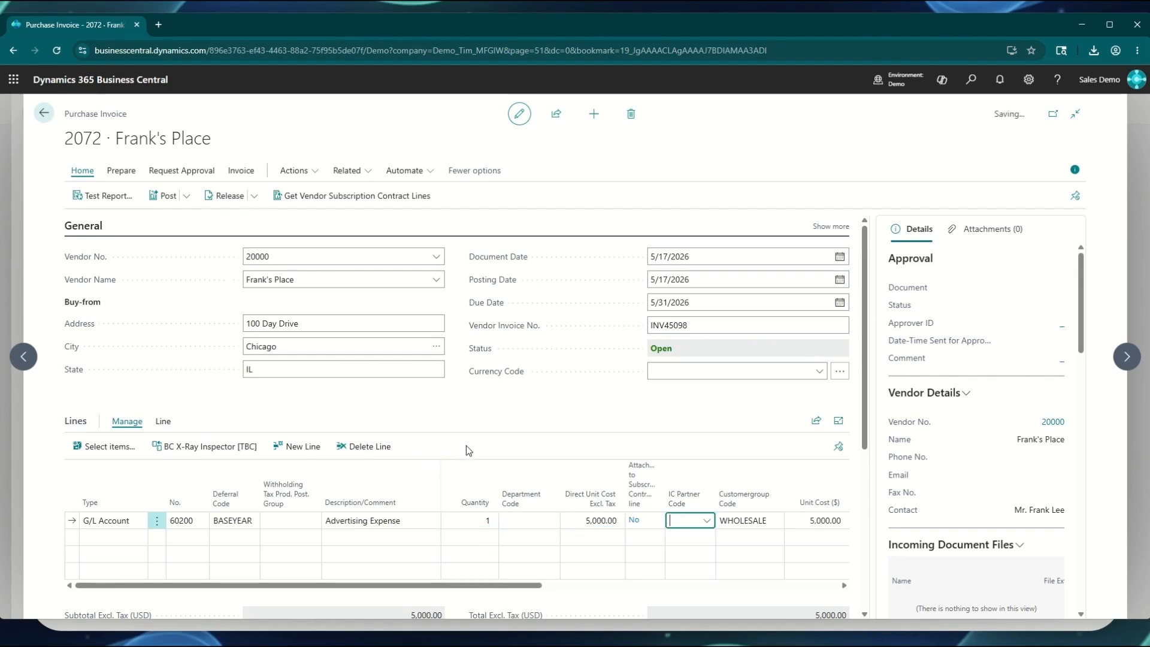
- Assign the department code SALES to the Advertising Expense line
{"action": "left_click", "coordinate": [529, 519]}
{"action": "left_click", "coordinate": [551, 521]}
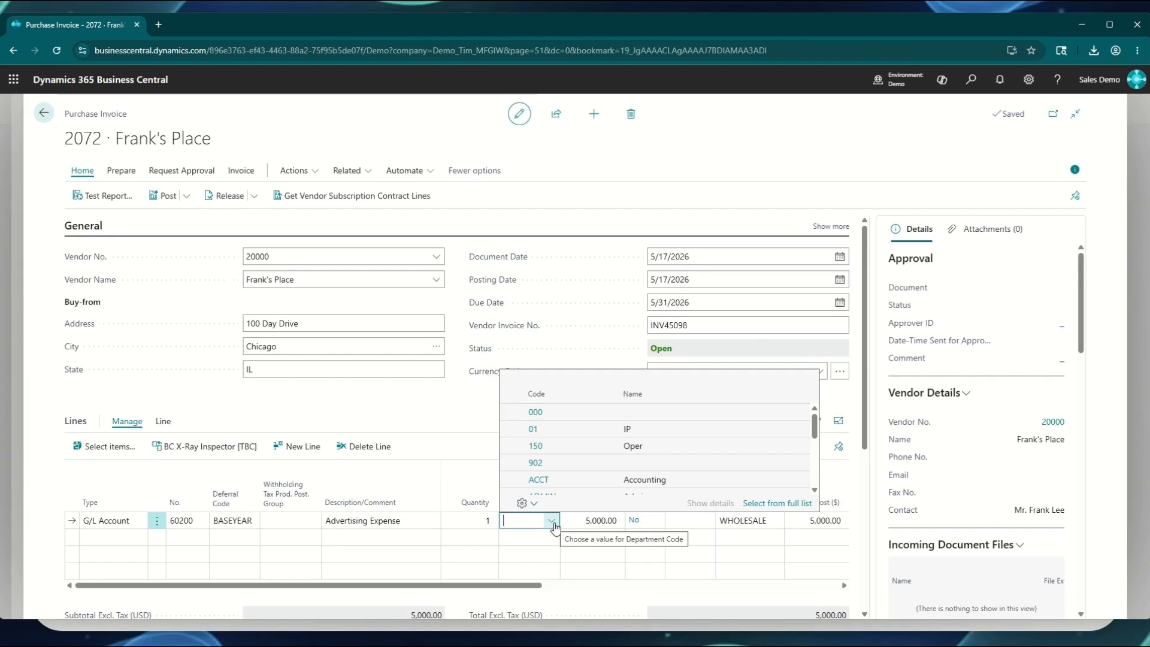
{"action": "type", "text": "sales"}
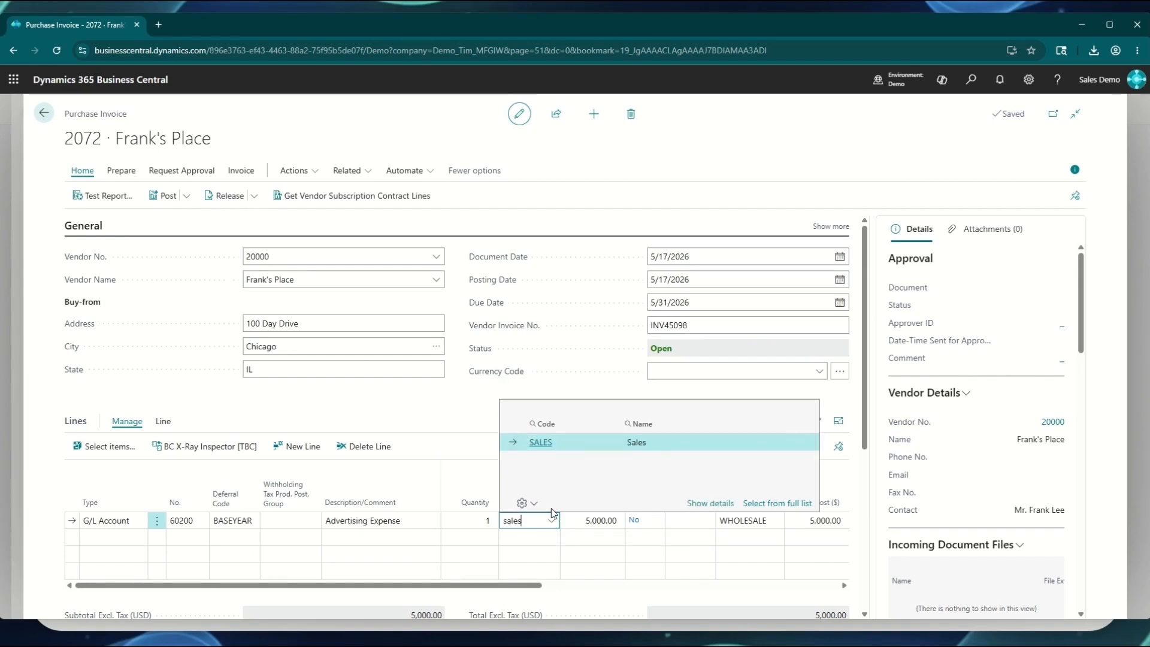
{"action": "key", "text": "Tab"}
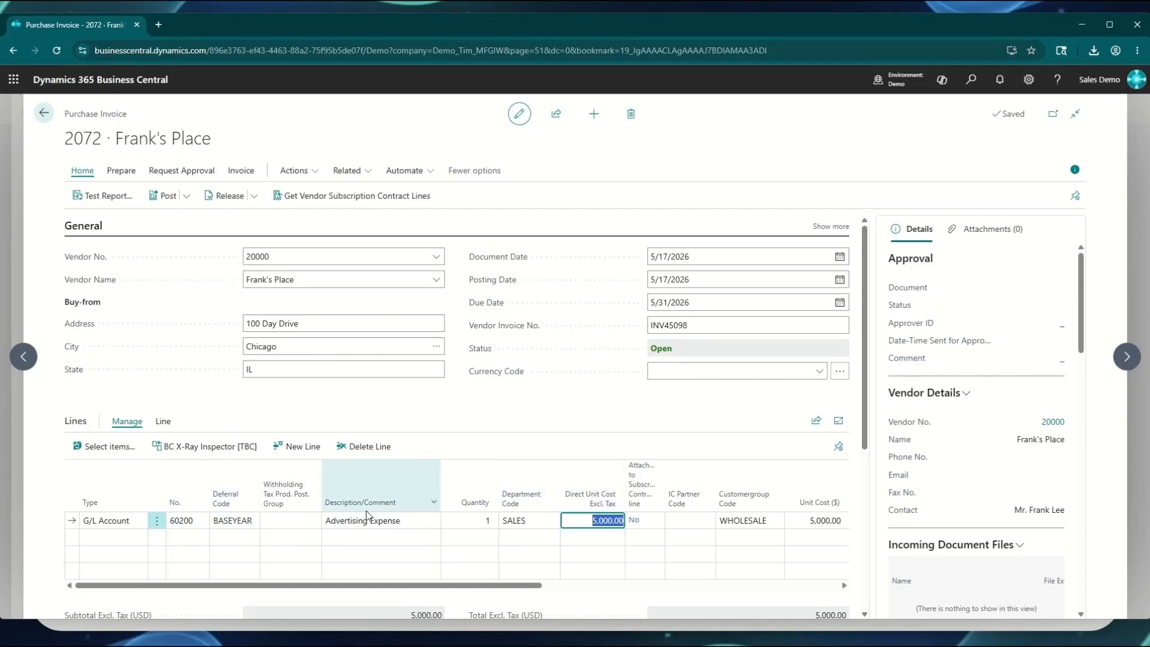
- Review the Advertising Expense line's deferral schedule, including the calculation methods, number of periods and start date, and close it
{"action": "left_click", "coordinate": [257, 520]}
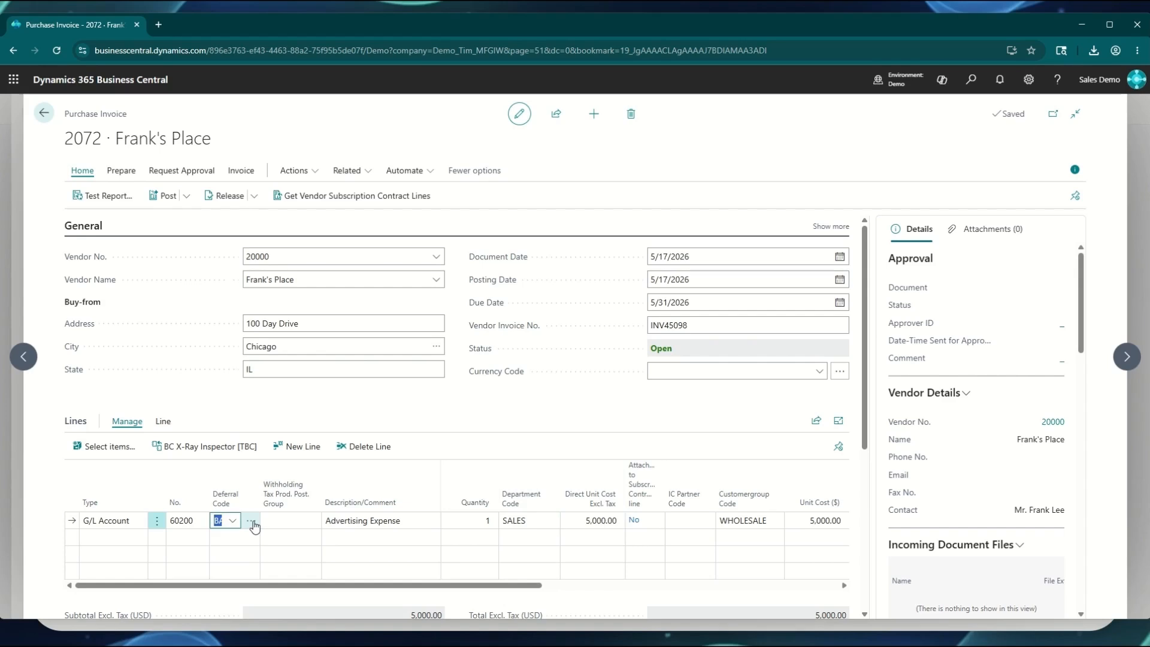
{"action": "left_click", "coordinate": [252, 521]}
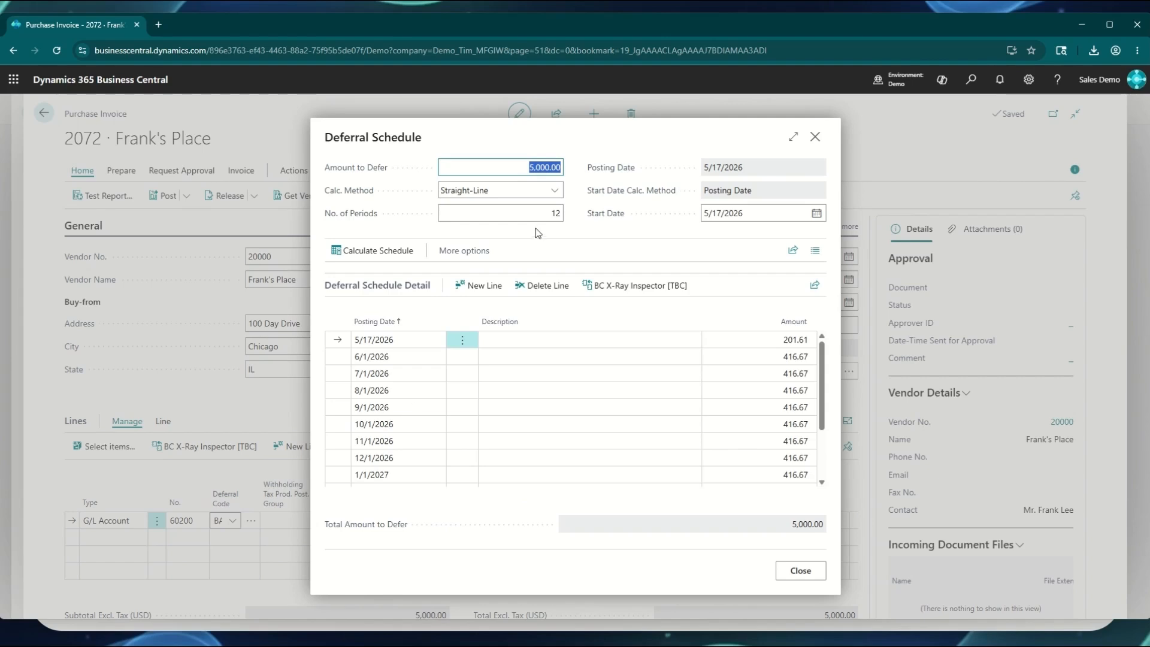
{"action": "left_click", "coordinate": [555, 191]}
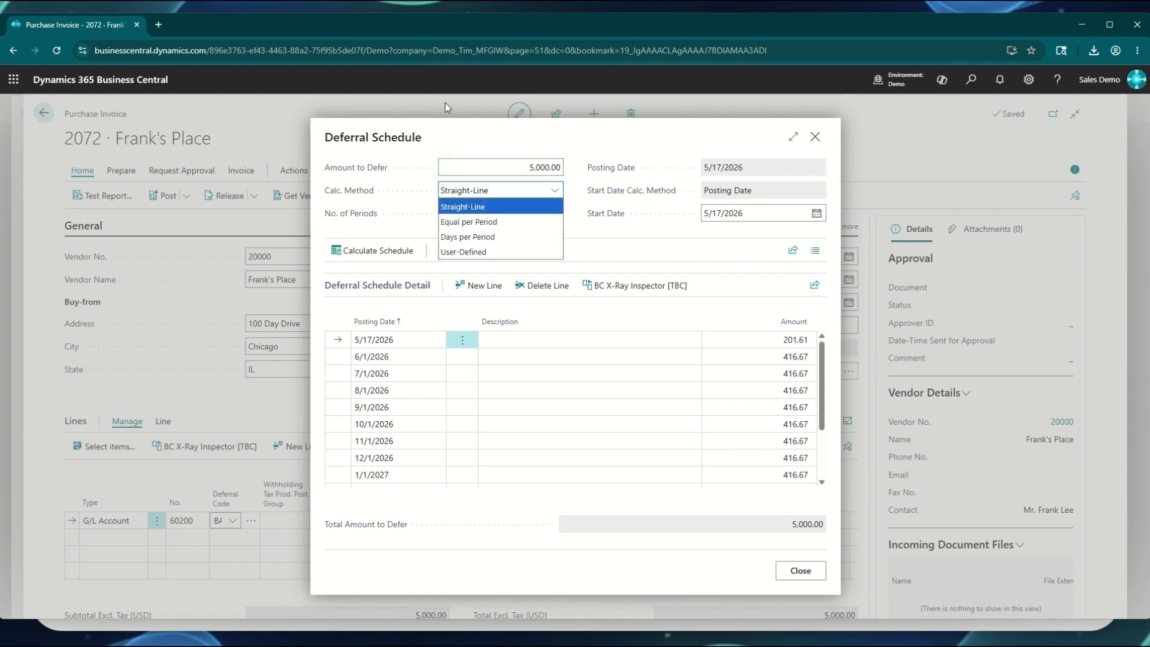
{"action": "left_click", "coordinate": [462, 133]}
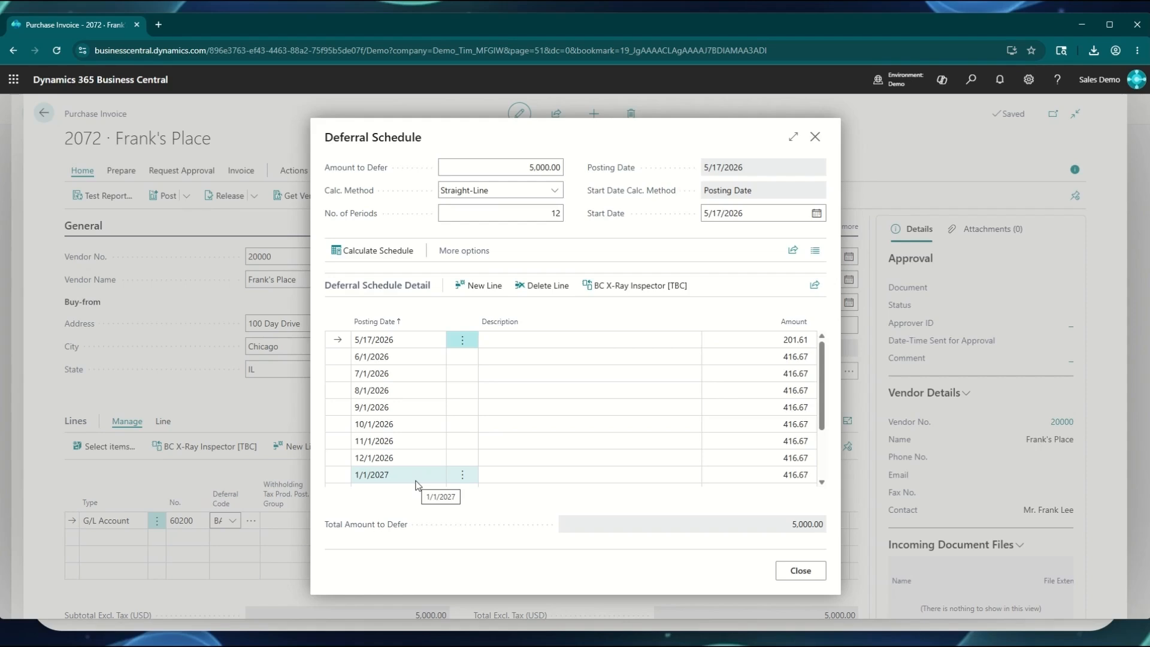
{"action": "left_click", "coordinate": [538, 212]}
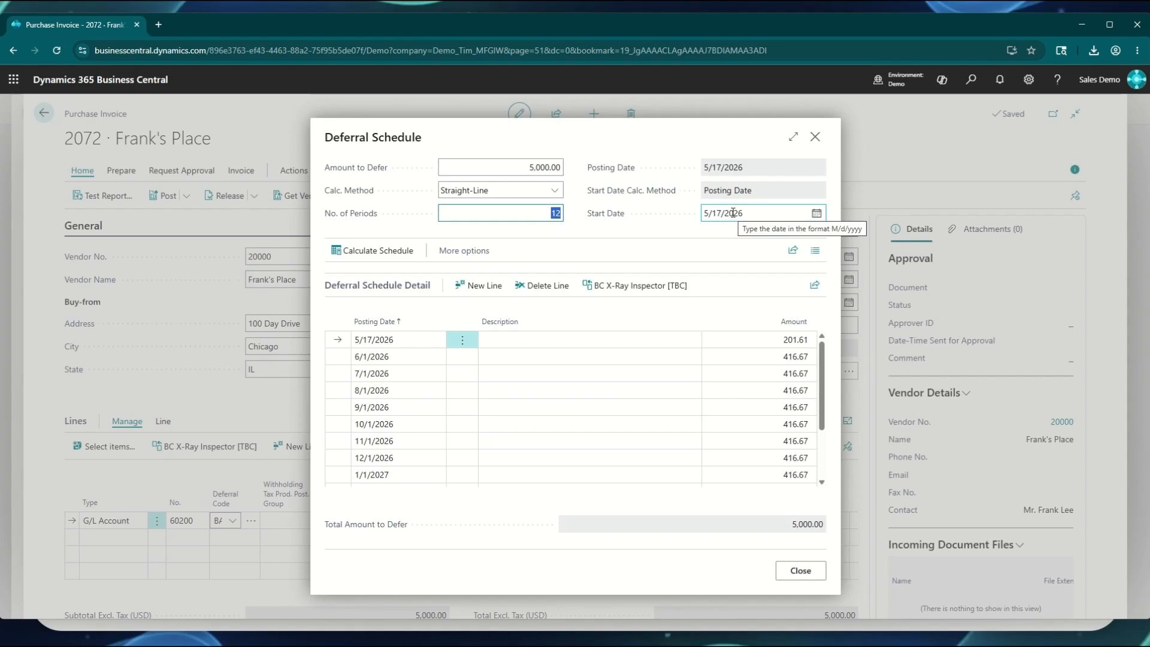
{"action": "left_click", "coordinate": [814, 138]}
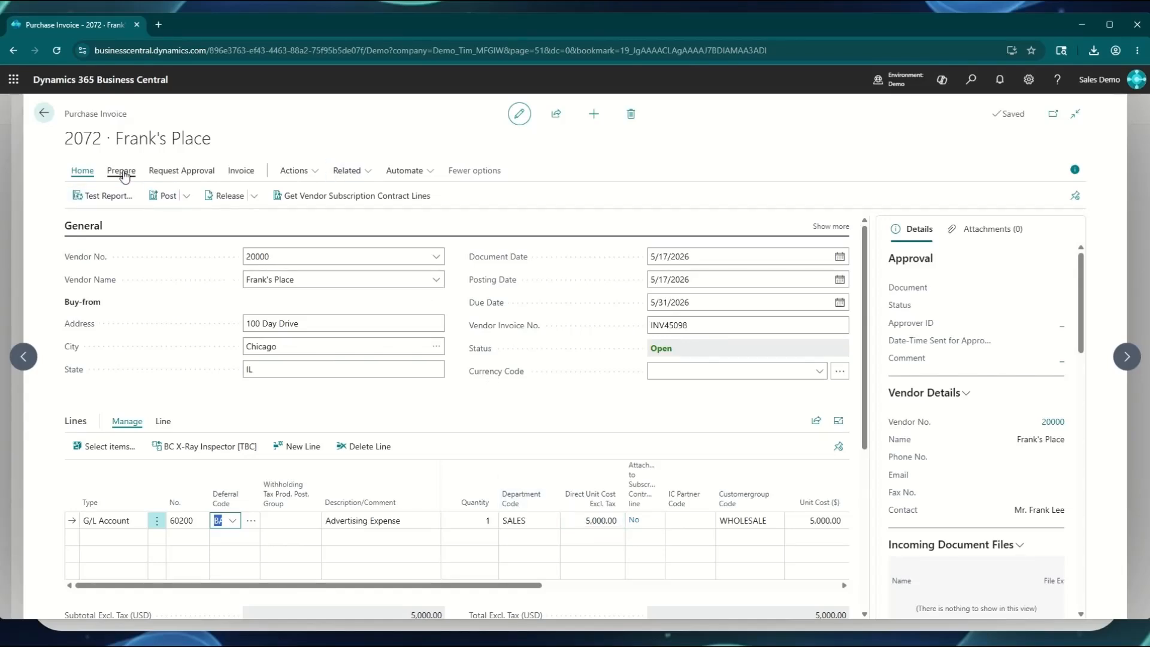
- Preview the posting of the Frank's Place invoice, examine the deferred G/L entries per account, and return to the invoice
{"action": "left_click", "coordinate": [184, 195]}
{"action": "left_click", "coordinate": [181, 244]}
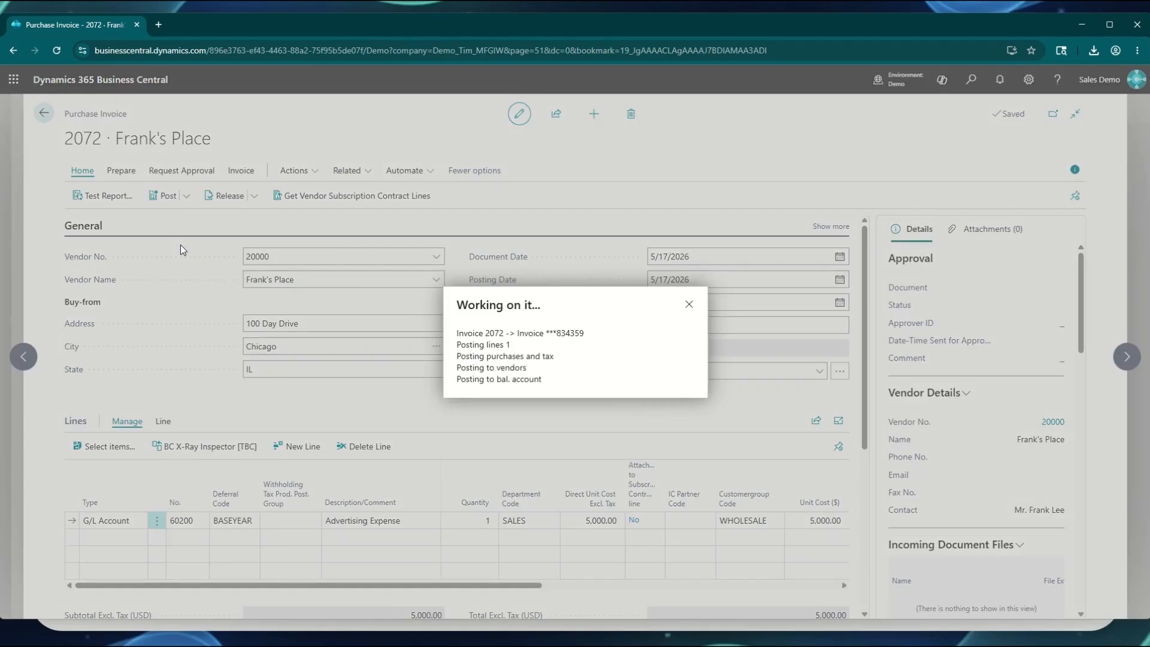
{"action": "scroll", "coordinate": [380, 307], "scroll_direction": "up", "scroll_amount": 5}
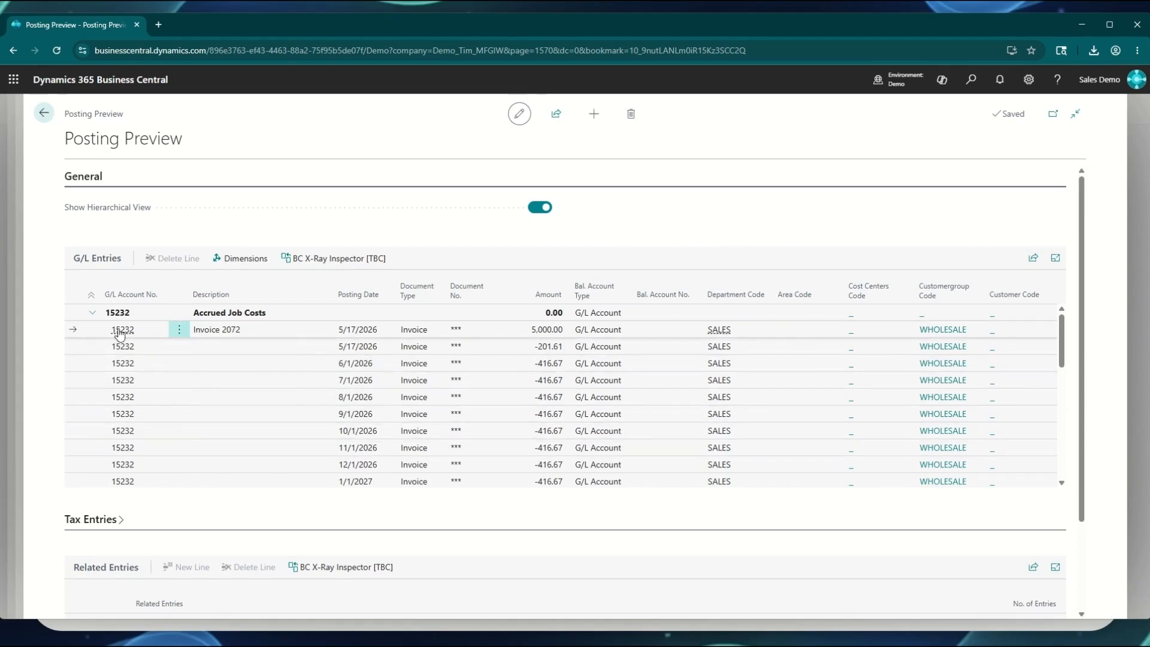
{"action": "mouse_move", "coordinate": [120, 334]}
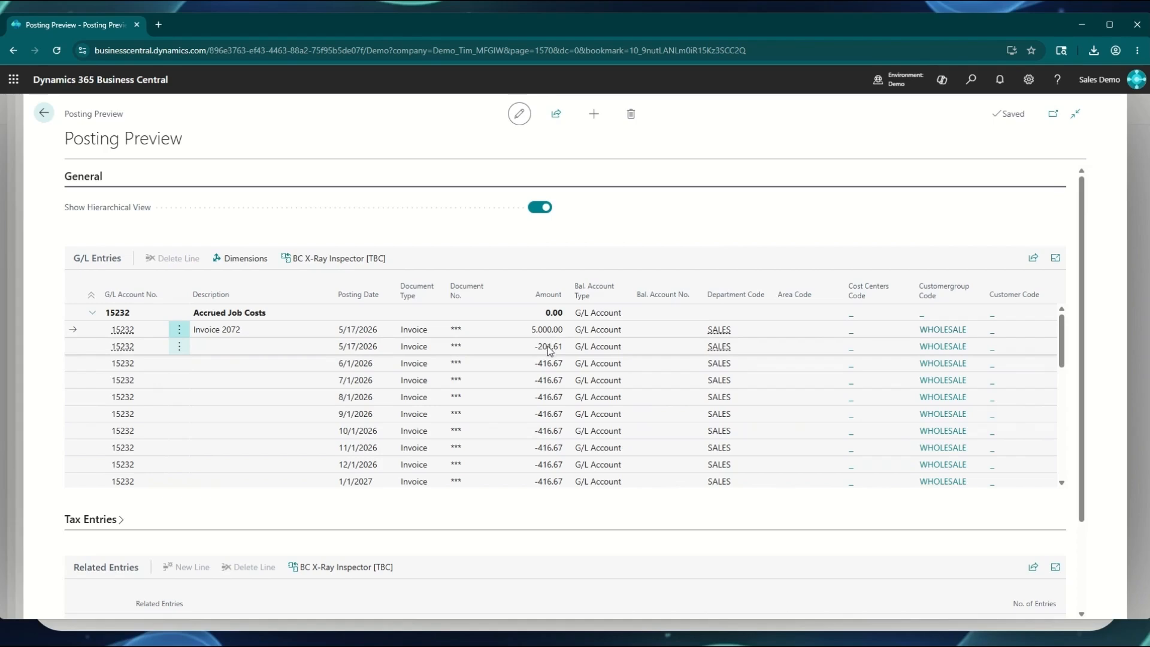
{"action": "scroll", "coordinate": [549, 384], "scroll_direction": "down", "scroll_amount": 1}
{"action": "scroll", "coordinate": [549, 384], "scroll_direction": "down", "scroll_amount": 3}
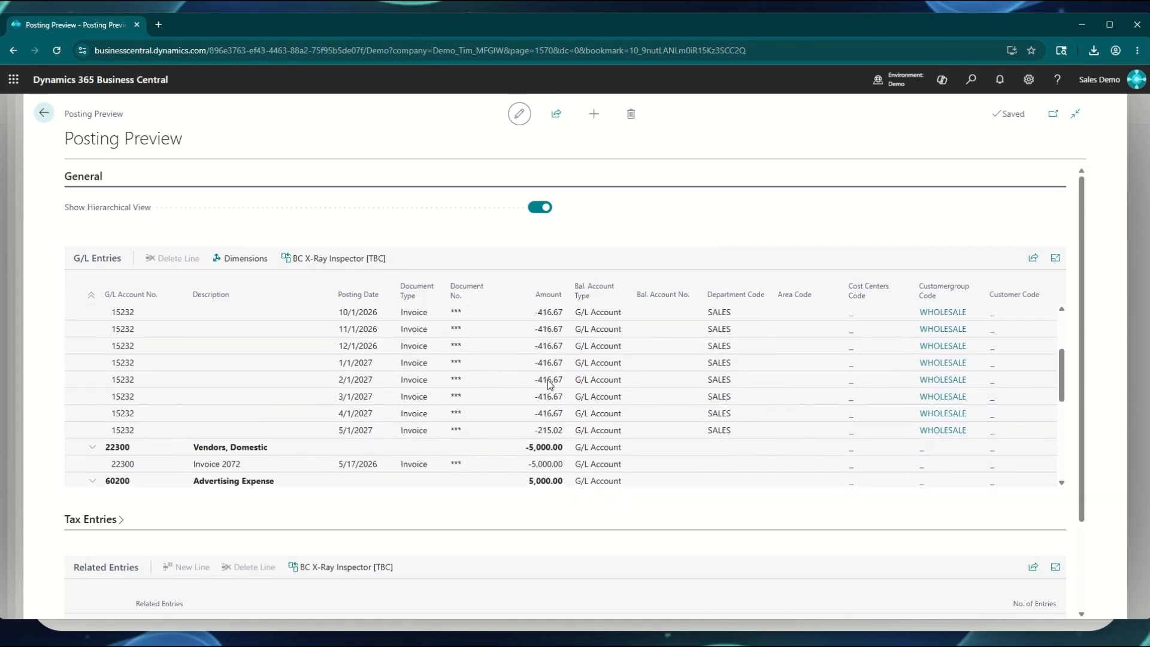
{"action": "scroll", "coordinate": [548, 396], "scroll_direction": "down", "scroll_amount": 2}
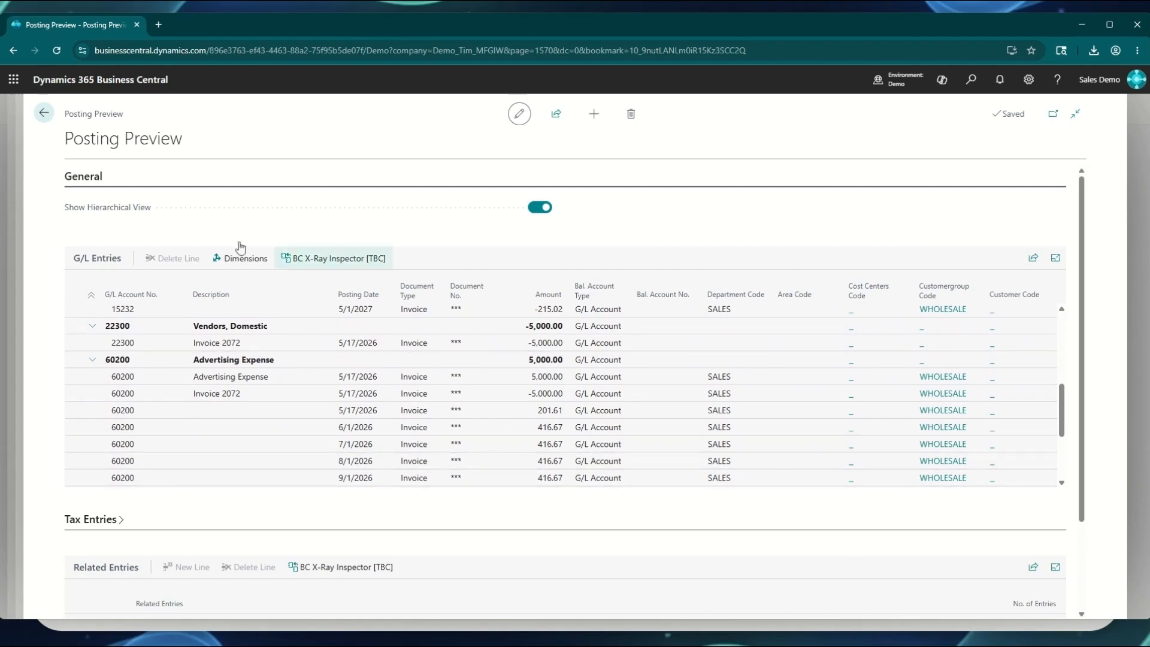
{"action": "left_click", "coordinate": [45, 114]}
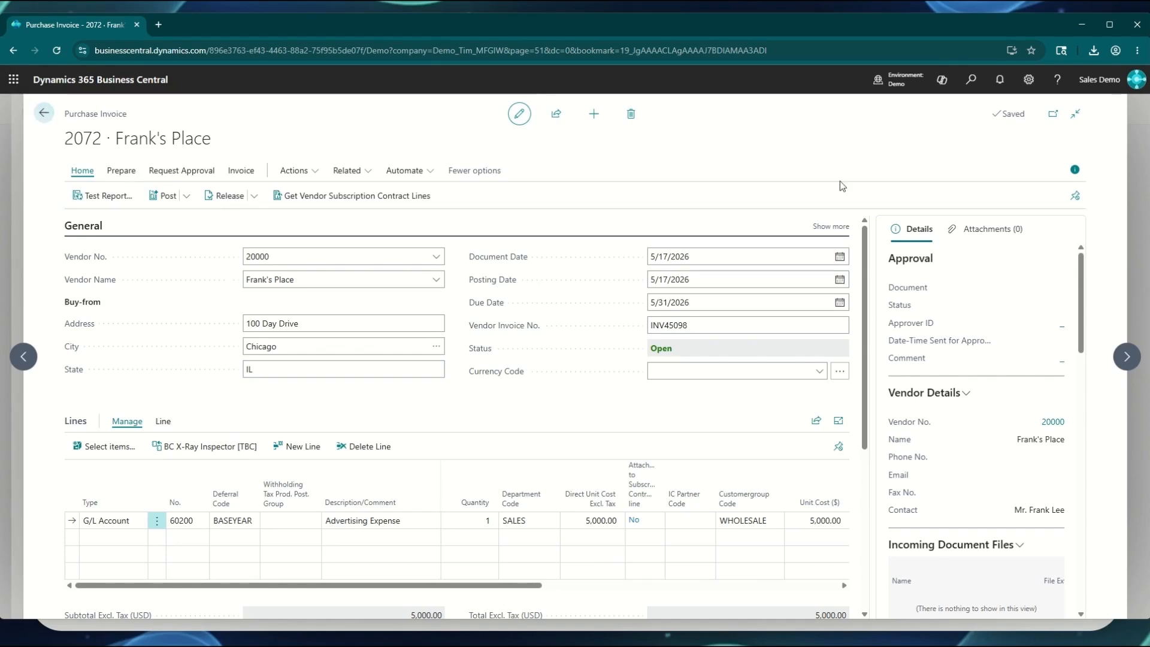
- Show the Frank's Place invoice's attachments, and exit both the Frank's Place and Seattle Health invoices without posting them
{"action": "left_click", "coordinate": [976, 235]}
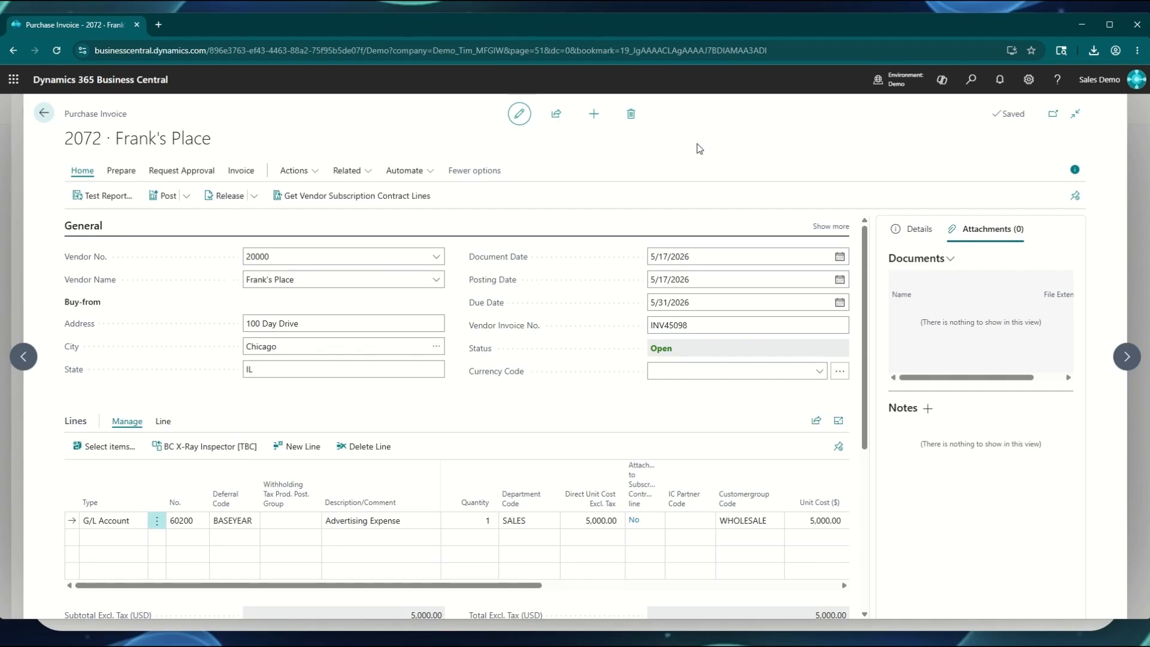
{"action": "left_click", "coordinate": [43, 116]}
{"action": "left_click", "coordinate": [629, 385]}
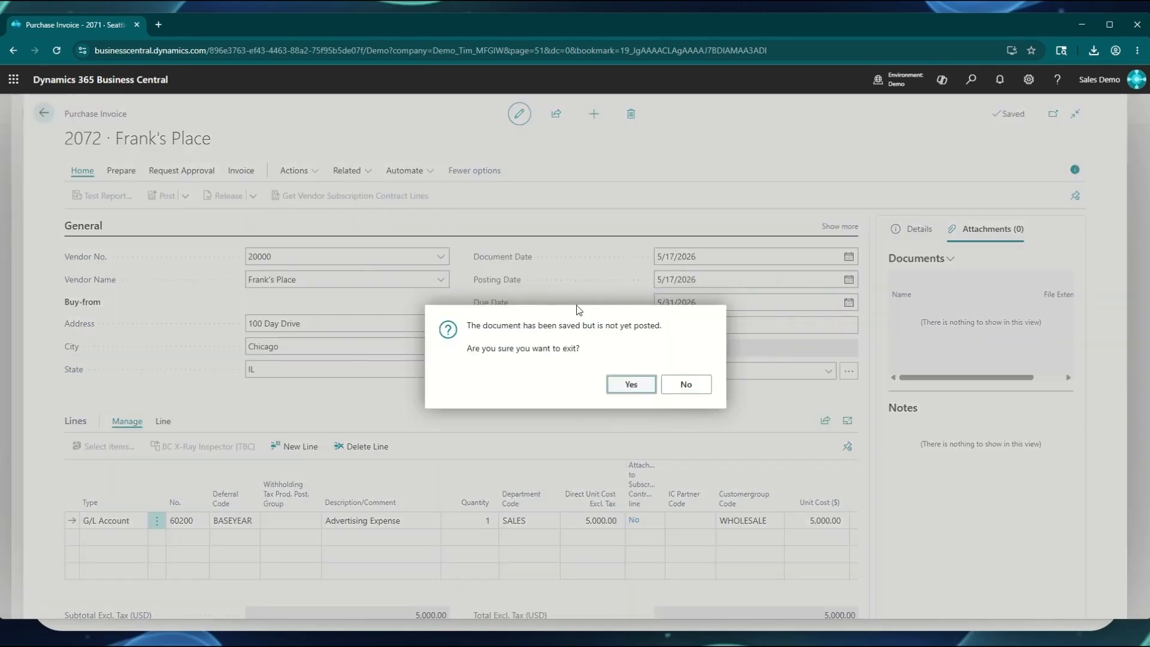
{"action": "left_click", "coordinate": [43, 115]}
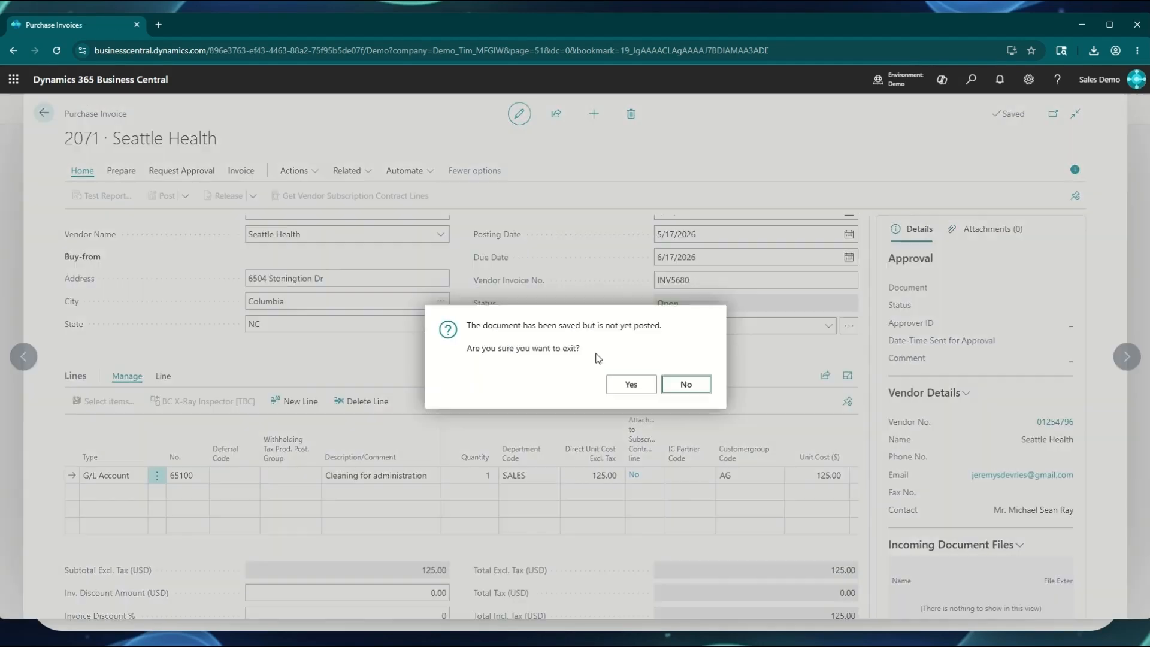
{"action": "left_click", "coordinate": [629, 383]}
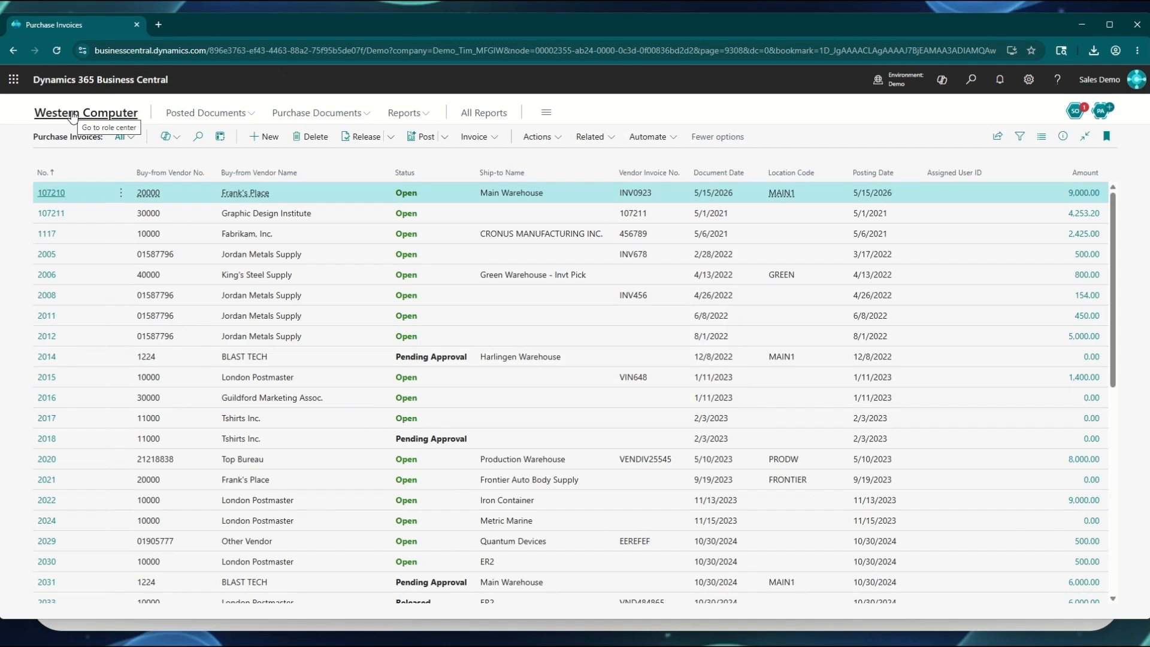
- Open the vendor list from the role center, review the vendors' balances and payments, and return to the role center
{"action": "left_click", "coordinate": [72, 115]}
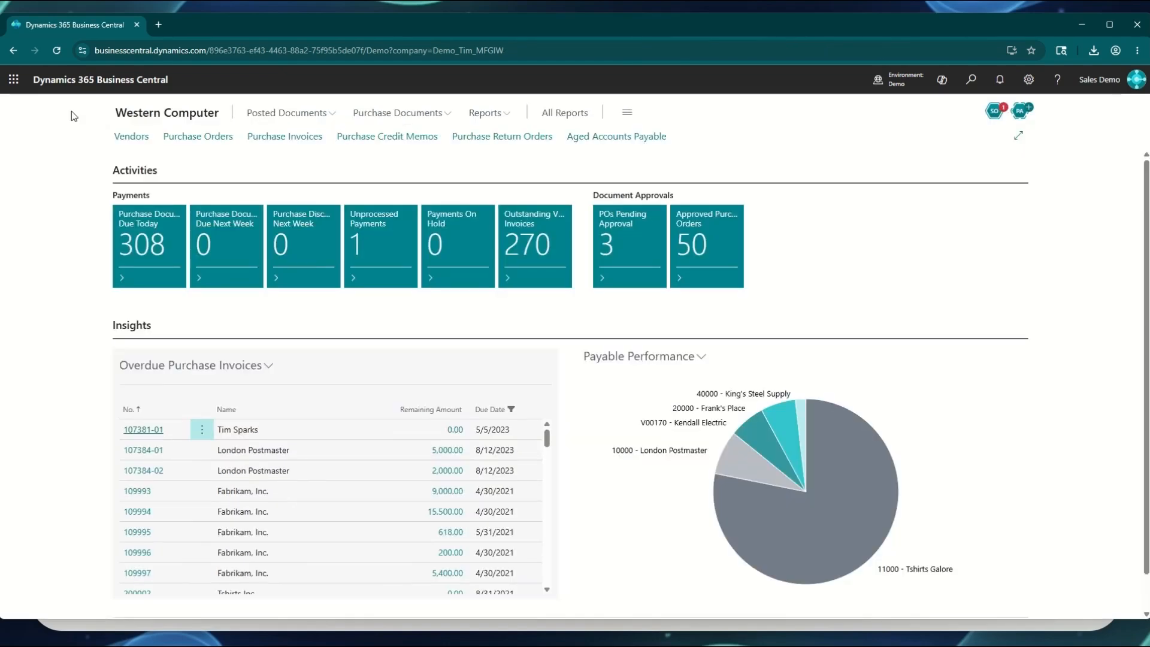
{"action": "left_click", "coordinate": [138, 136]}
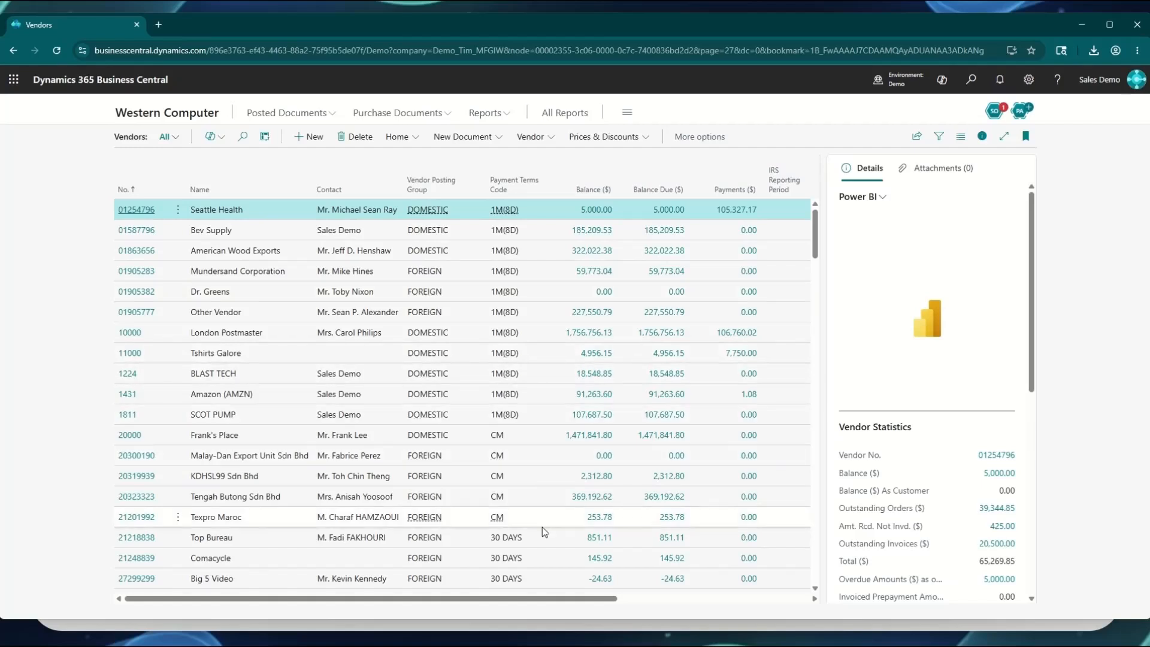
{"action": "mouse_move", "coordinate": [562, 185]}
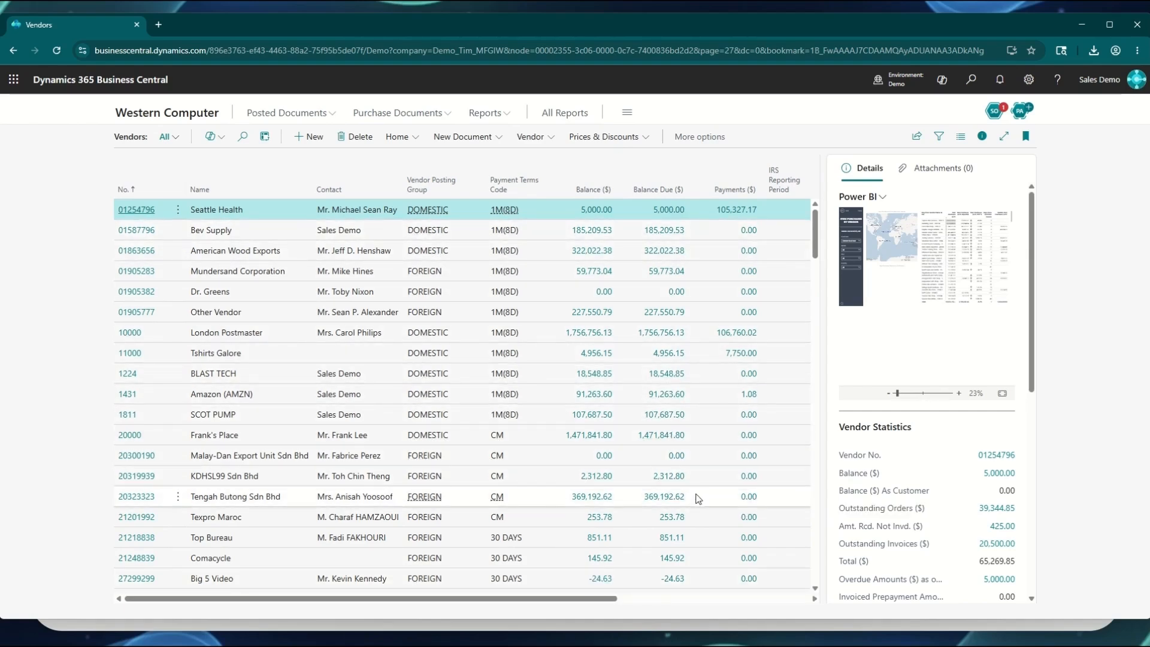
{"action": "left_click", "coordinate": [143, 117]}
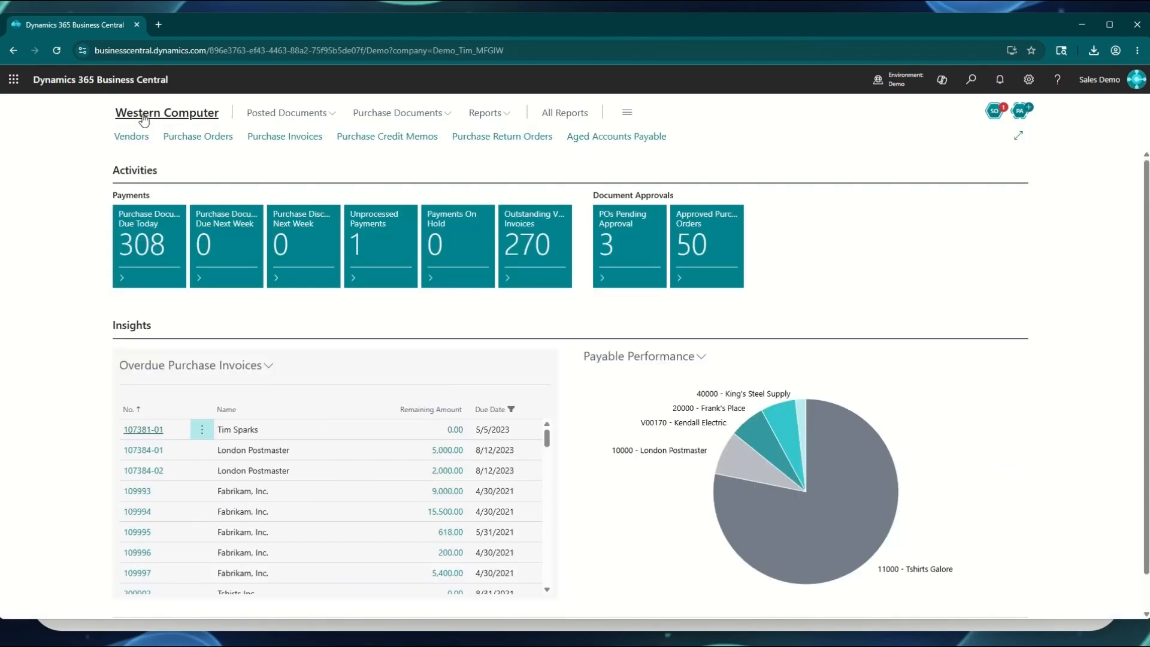
- Open the Aged Accounts Payable report request and set the Aged as of date to 4/30/2026
{"action": "left_click", "coordinate": [590, 137]}
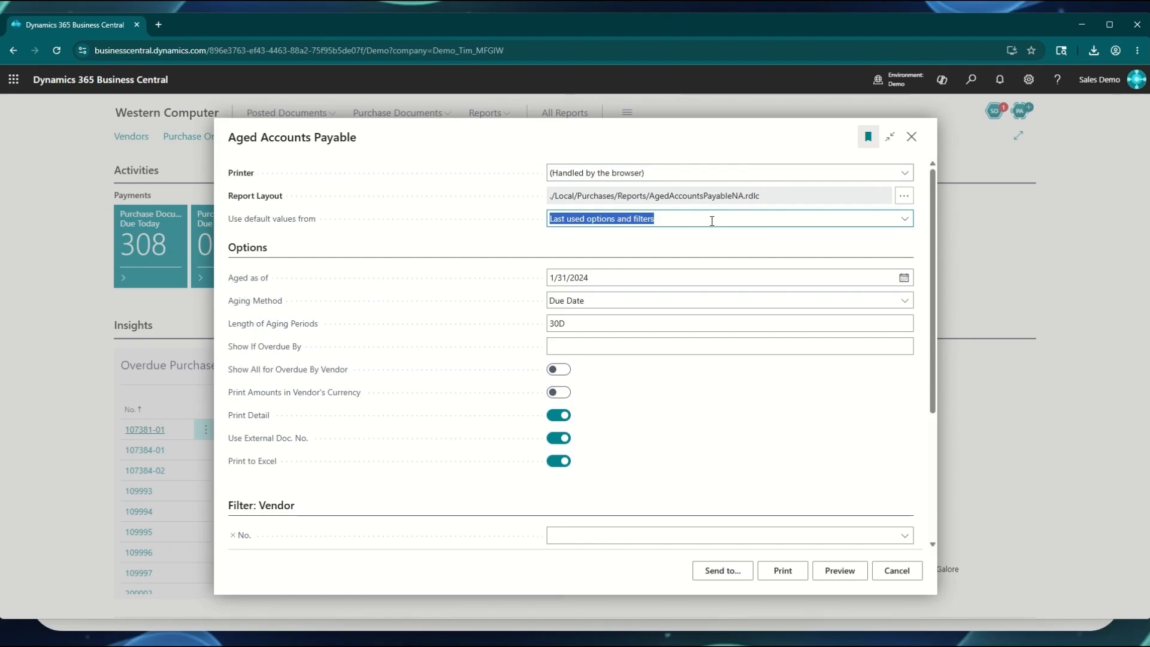
{"action": "left_click", "coordinate": [642, 274]}
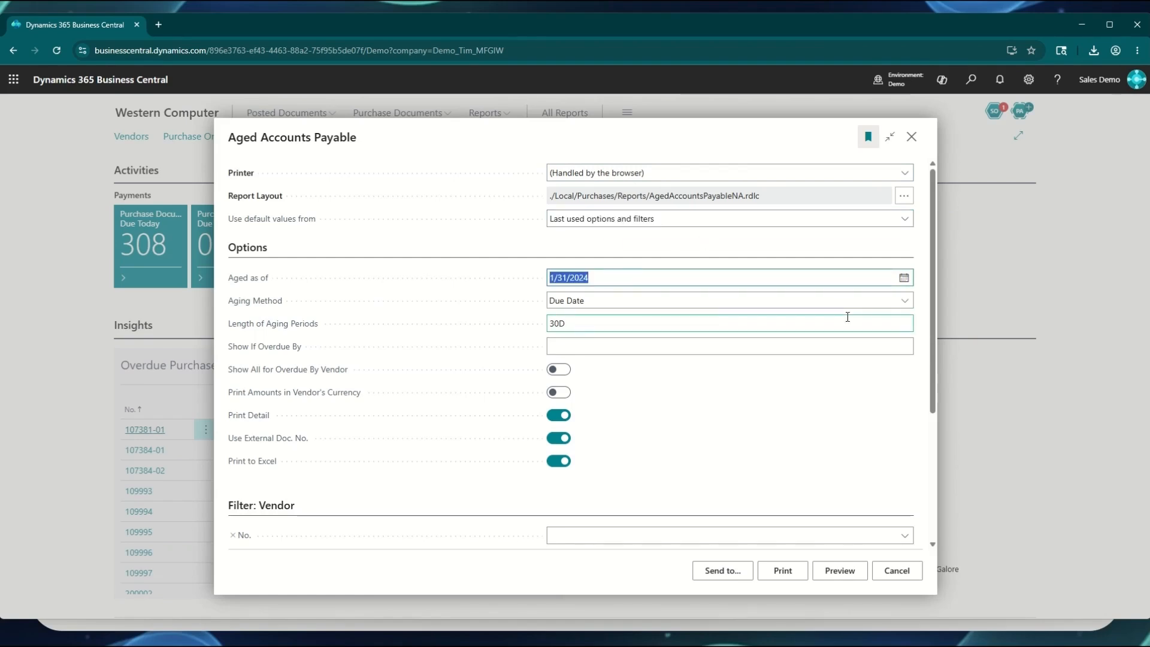
{"action": "type", "text": "4/30/2026"}
{"action": "key", "text": "Tab"}
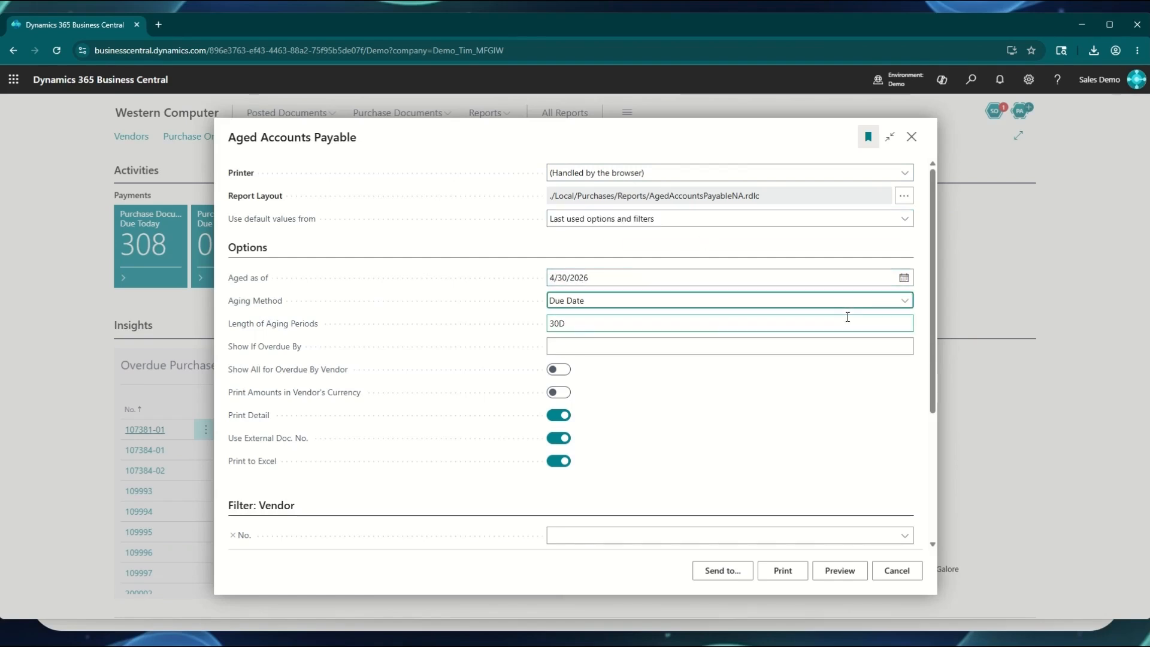
- Examine the report's aging method choices, length of aging periods and Print to Excel option
{"action": "left_click", "coordinate": [905, 304]}
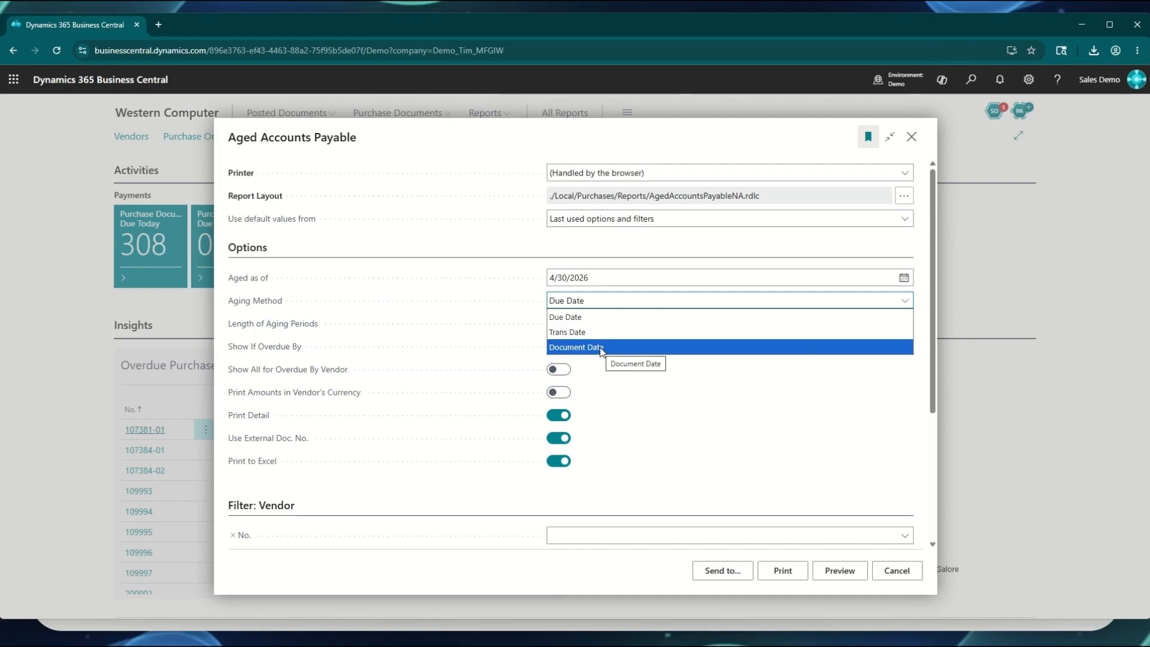
{"action": "left_click", "coordinate": [594, 304]}
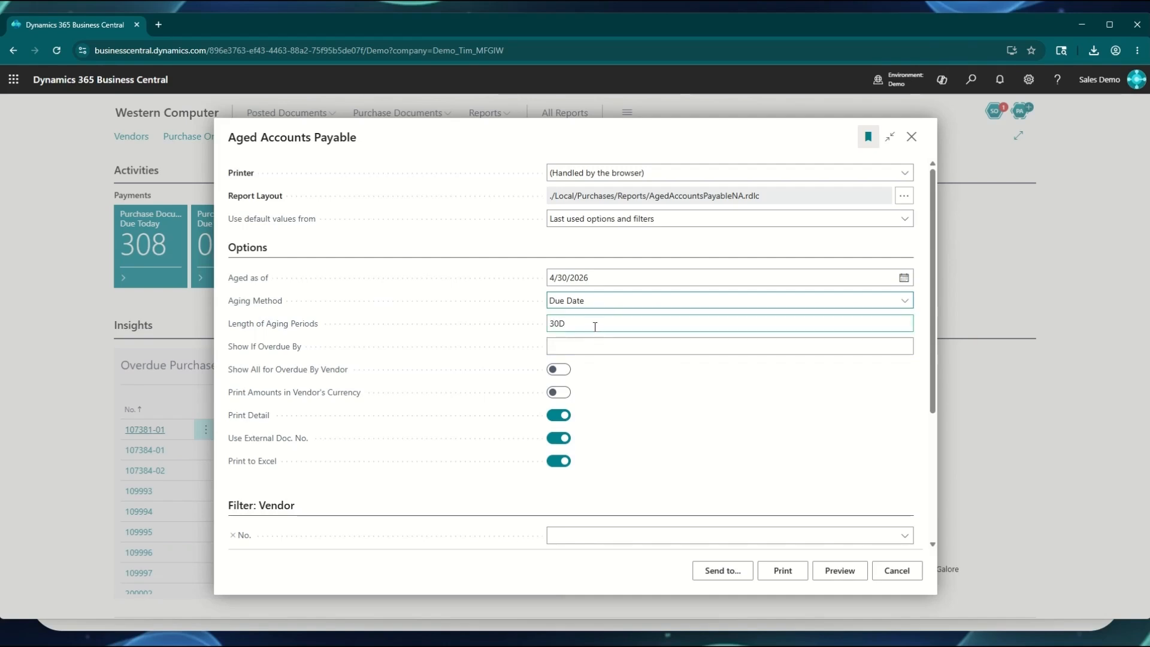
{"action": "left_click", "coordinate": [595, 327]}
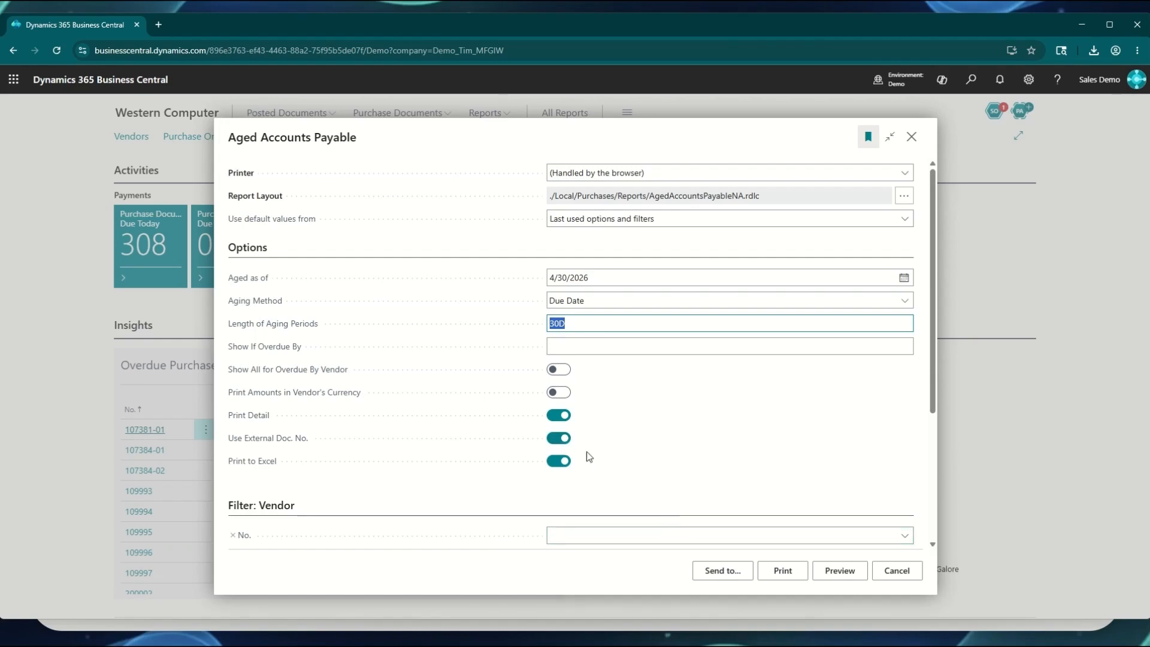
{"action": "mouse_move", "coordinate": [263, 470]}
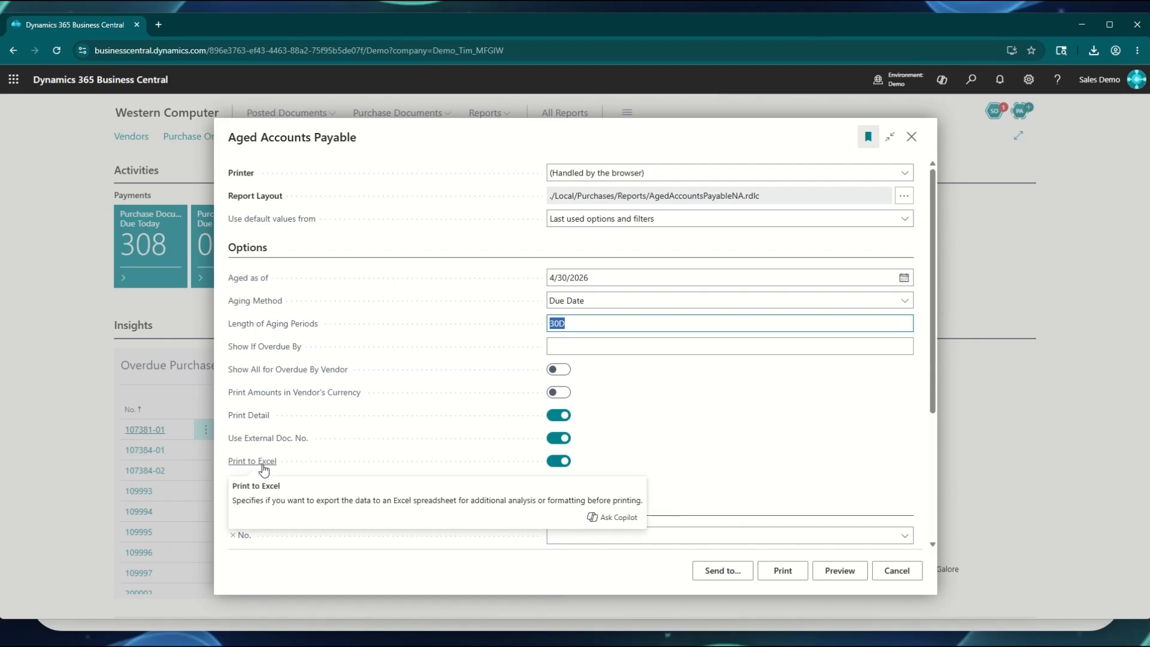
- Turn off Print to Excel for the Aged Accounts Payable report and review the Vendor Posting Group filter choices without setting one
{"action": "left_click", "coordinate": [558, 461]}
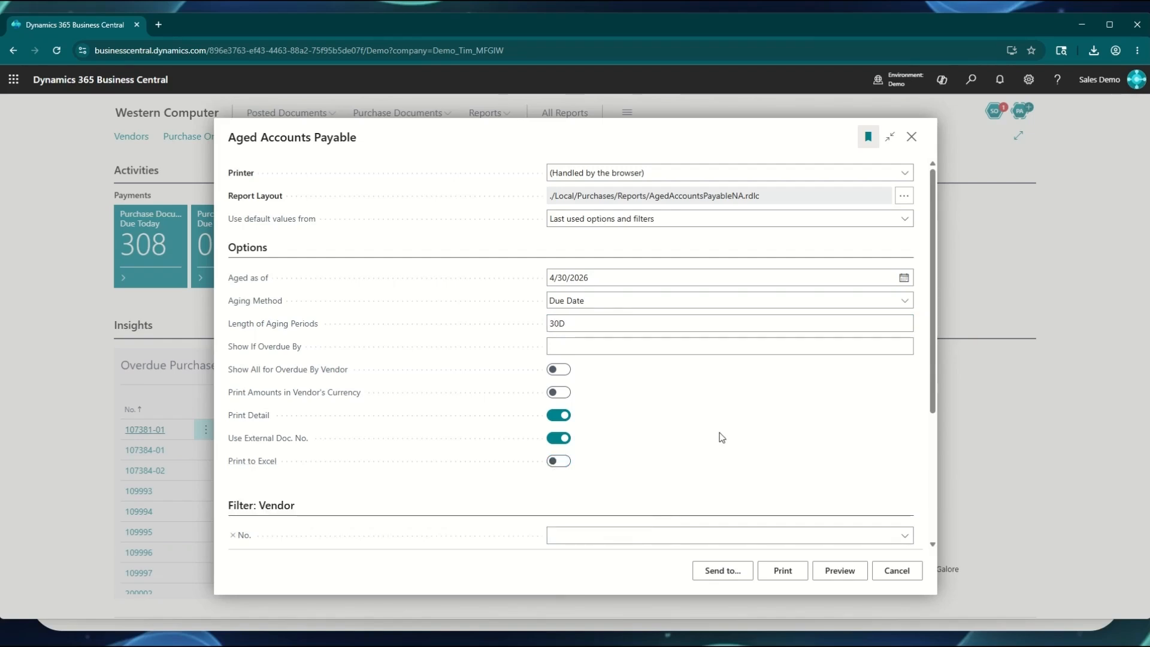
{"action": "scroll", "coordinate": [721, 438], "scroll_direction": "down", "scroll_amount": 5}
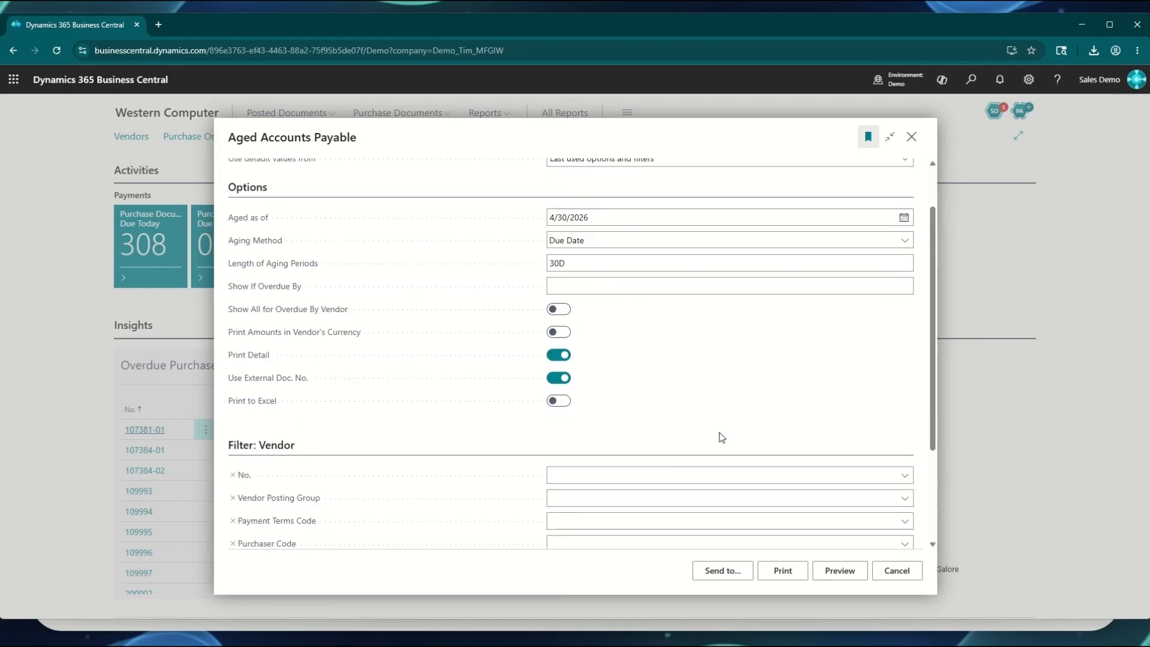
{"action": "scroll", "coordinate": [720, 433], "scroll_direction": "down", "scroll_amount": 1}
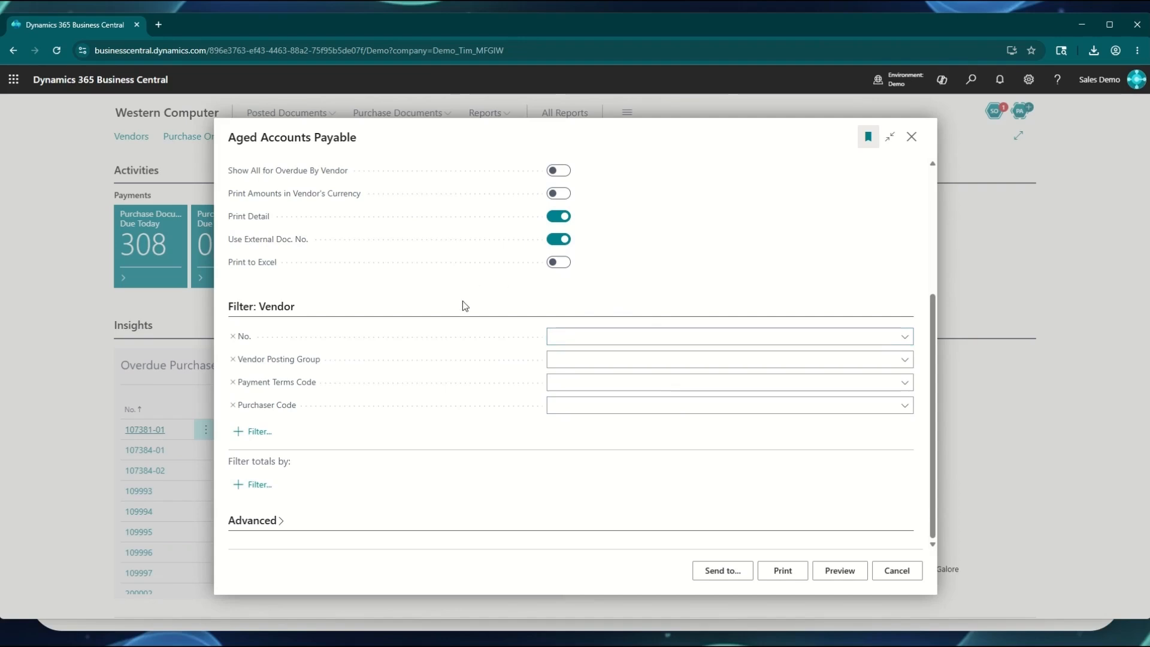
{"action": "left_click", "coordinate": [565, 359]}
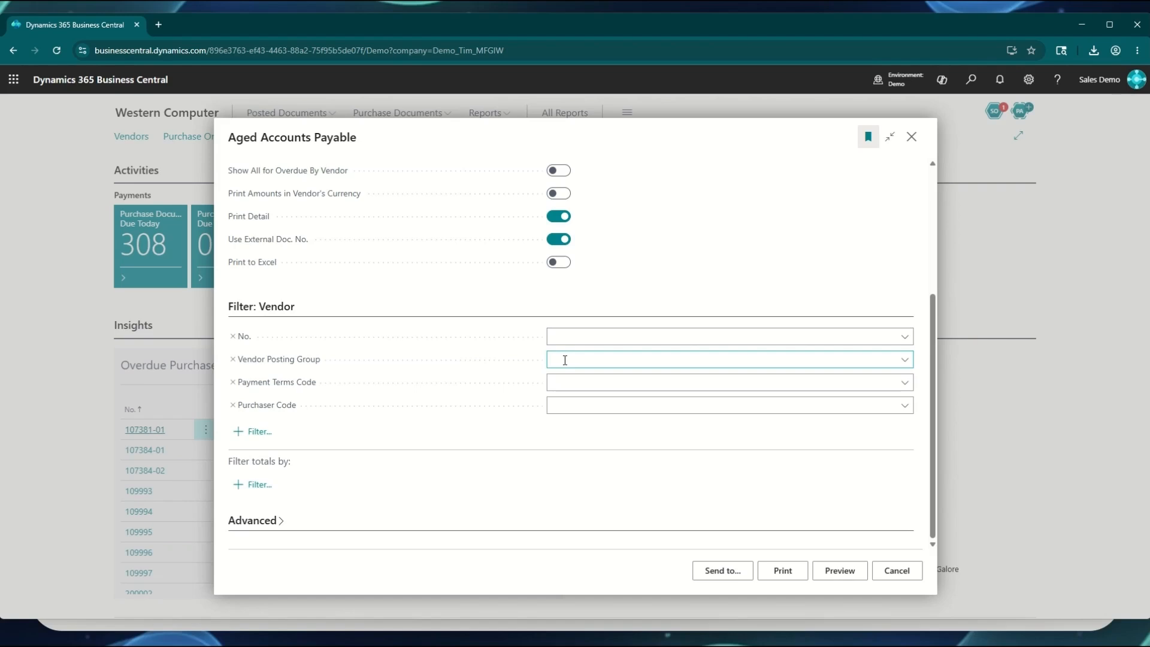
{"action": "left_click", "coordinate": [903, 360]}
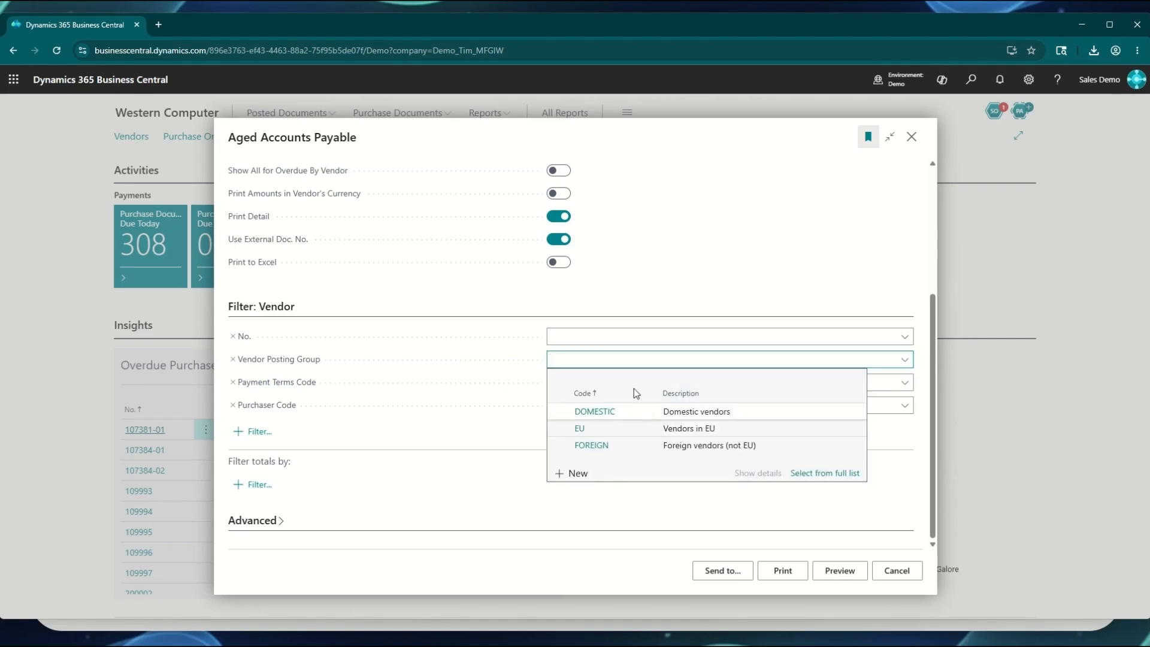
{"action": "left_click", "coordinate": [560, 299]}
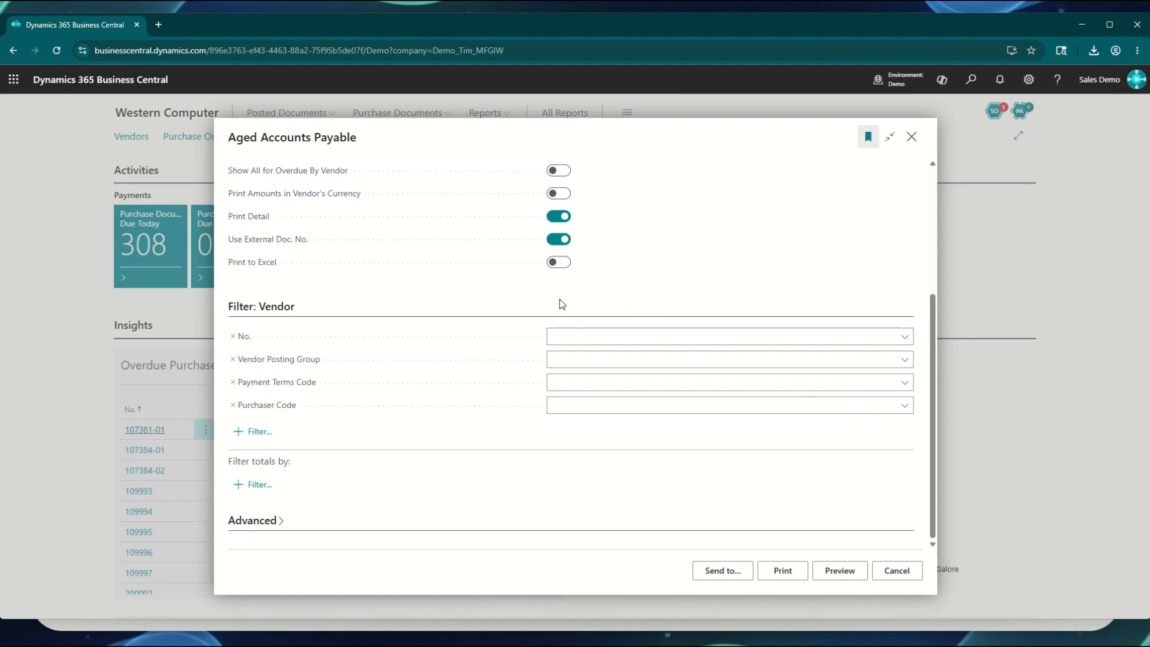
- Show the file types the Aged Accounts Payable report can be sent as, and cancel without choosing one
{"action": "left_click", "coordinate": [717, 572]}
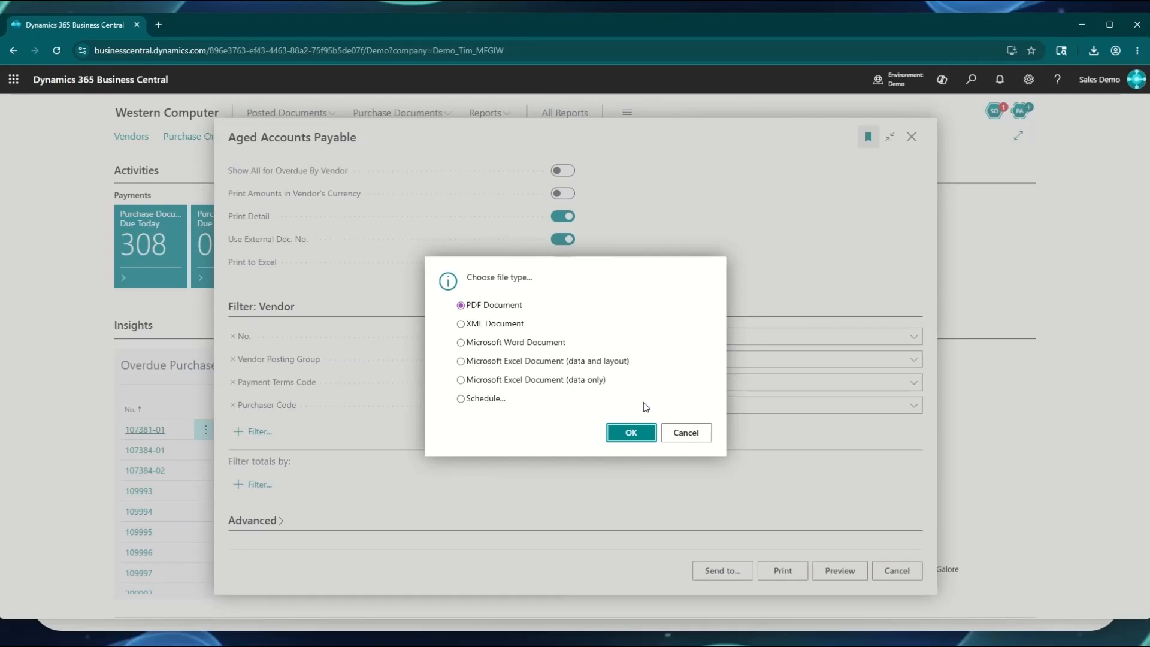
{"action": "left_click", "coordinate": [688, 437]}
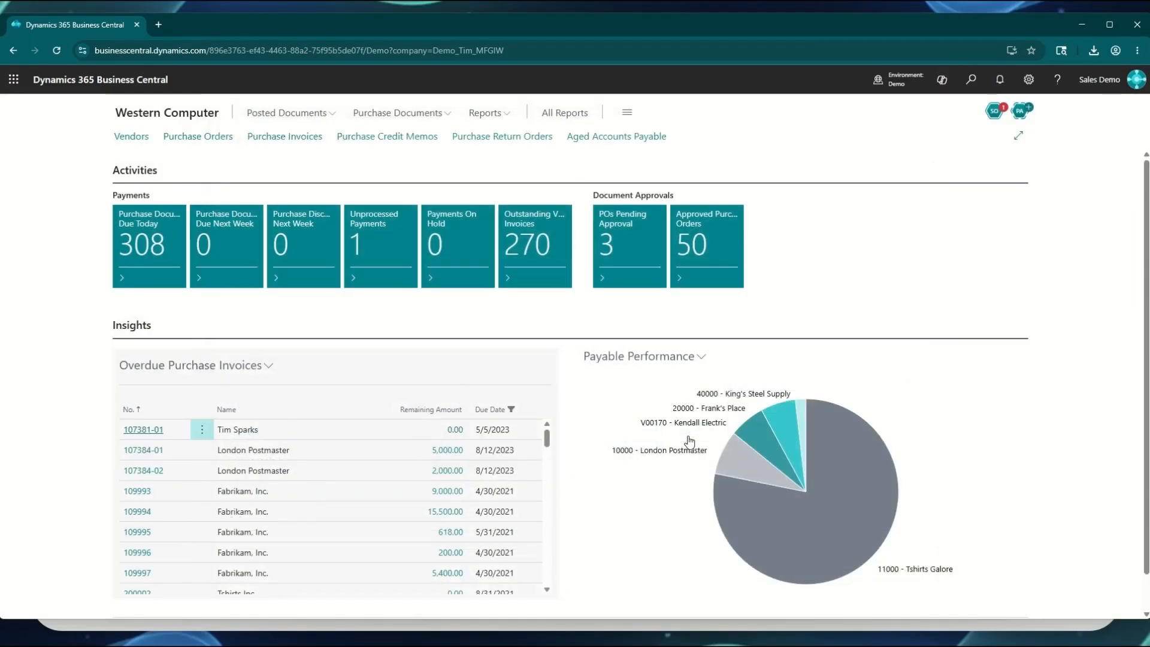
- Reopen the Aged Accounts Payable report request, set Aged as of to 4/30/2026 and turn off Print to Excel
{"action": "left_click", "coordinate": [623, 138]}
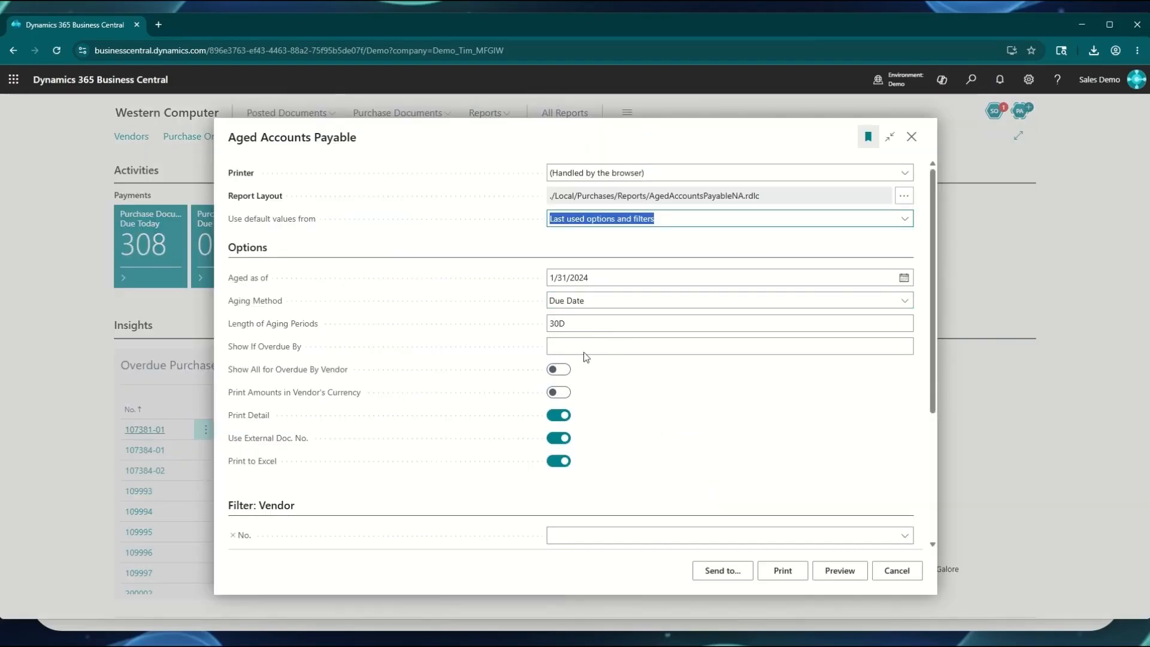
{"action": "left_click", "coordinate": [600, 277]}
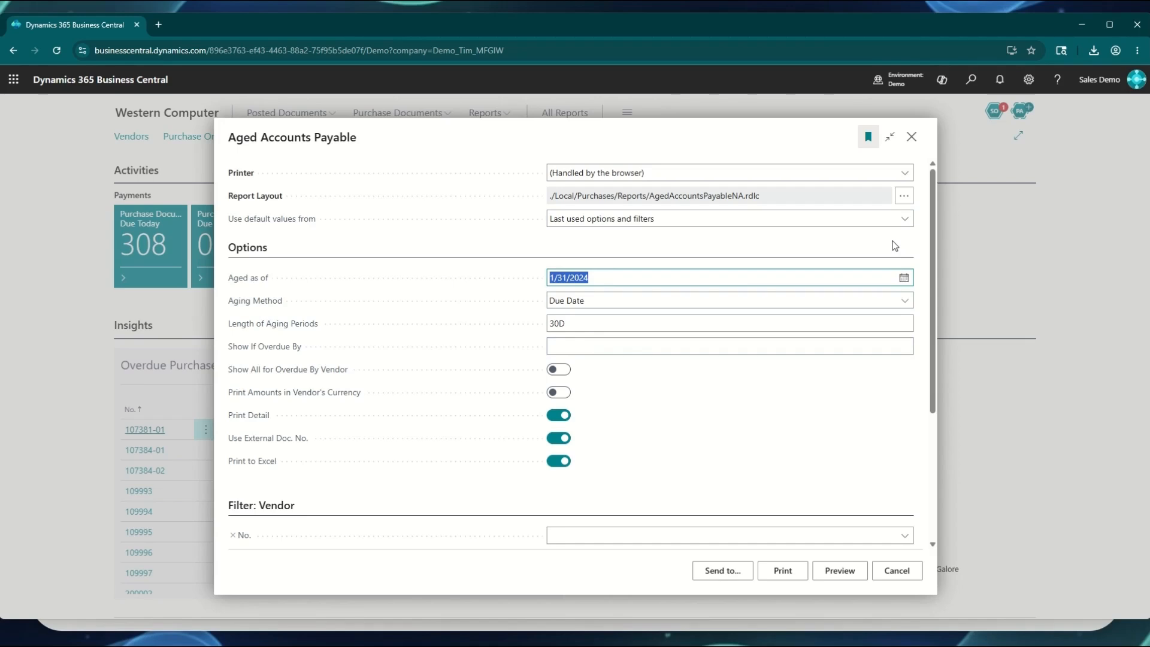
{"action": "type", "text": "4/30/2026"}
{"action": "key", "text": "Tab"}
{"action": "left_click", "coordinate": [558, 460]}
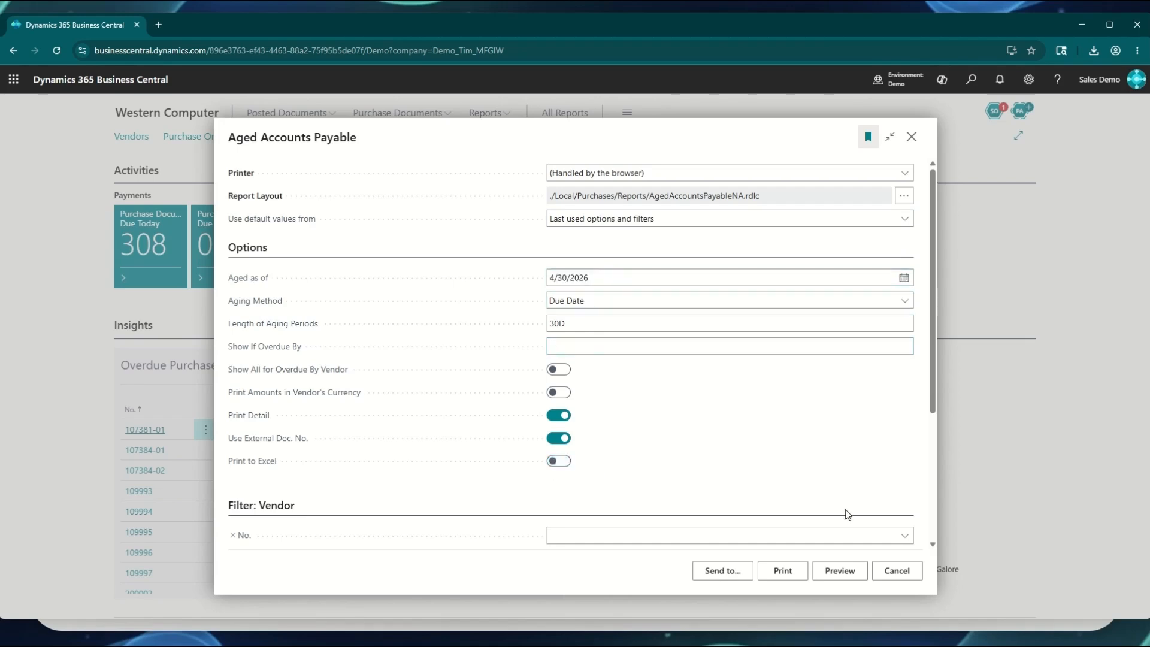
- Preview the Aged Accounts Payable report, examine the vendors' overdue amounts through page 4, and close the preview
{"action": "left_click", "coordinate": [827, 574]}
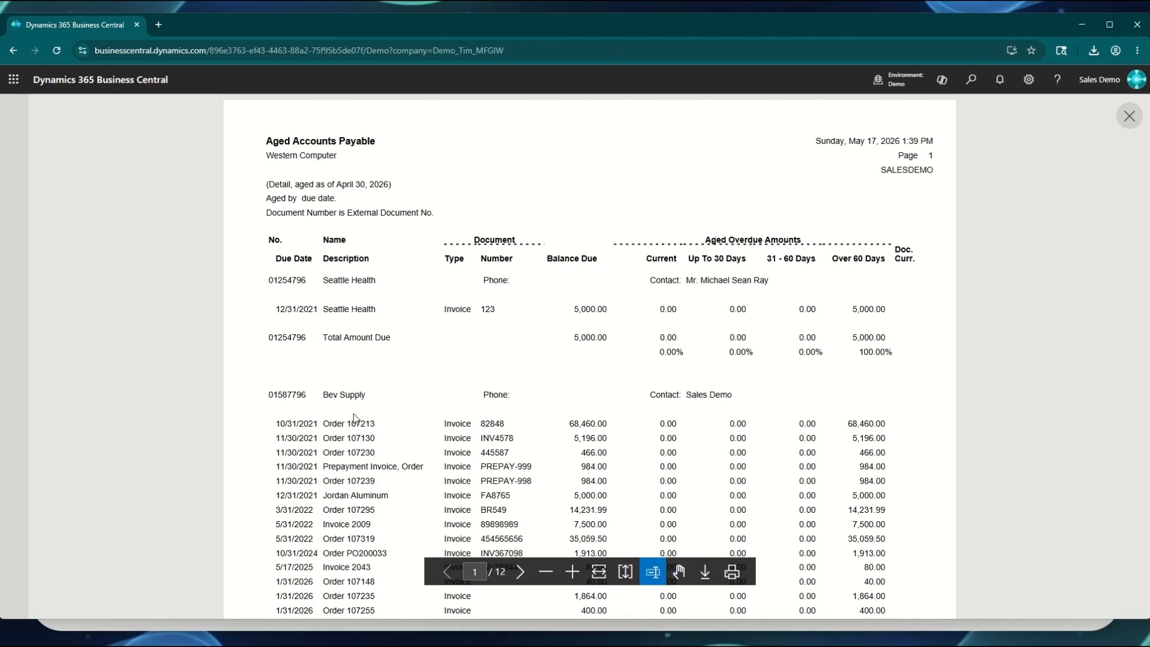
{"action": "left_click", "coordinate": [520, 572]}
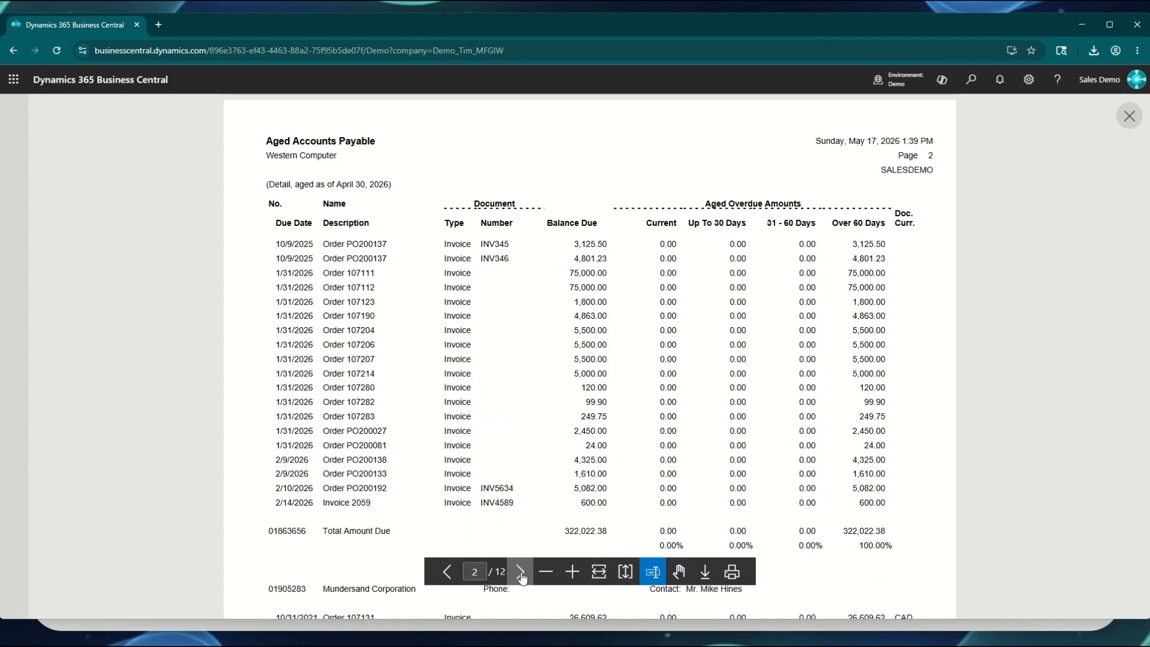
{"action": "left_click", "coordinate": [520, 572]}
{"action": "left_click", "coordinate": [520, 572]}
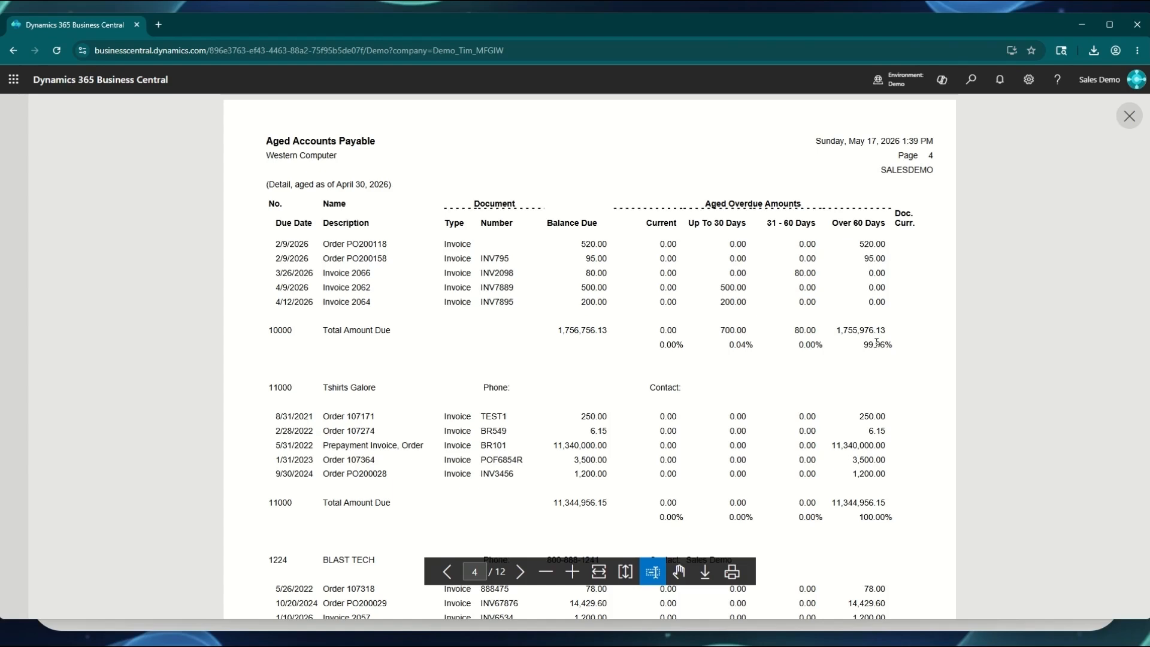
{"action": "left_click", "coordinate": [1130, 117]}
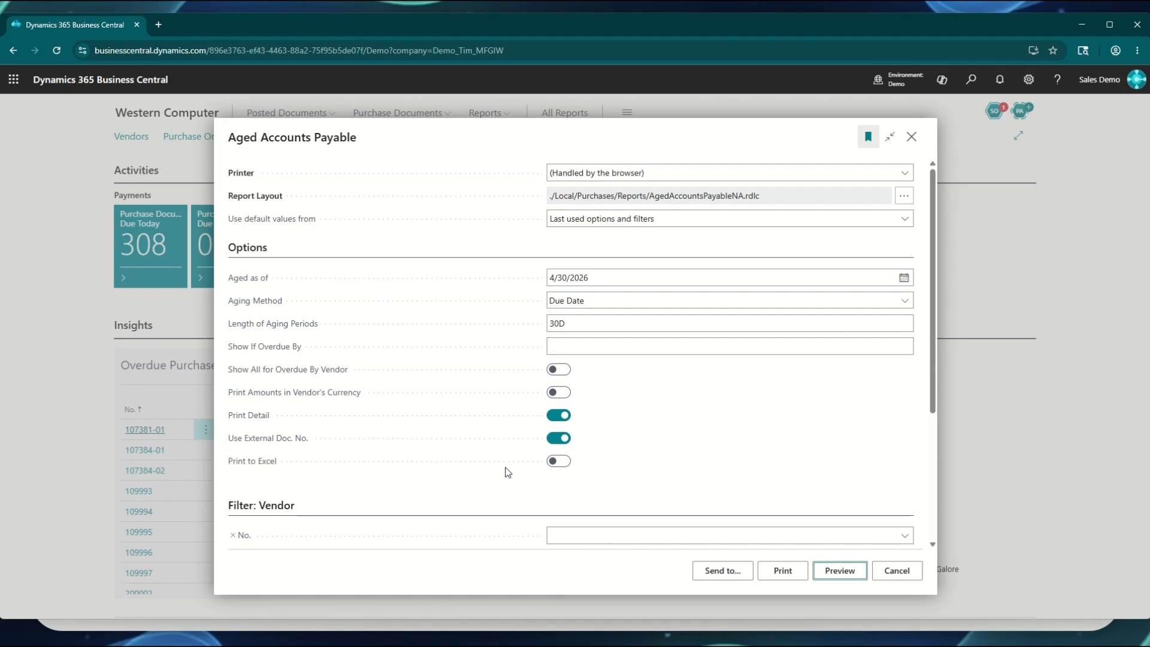
- Review the report's Aging Method choices once more and close the report request
{"action": "left_click", "coordinate": [602, 306]}
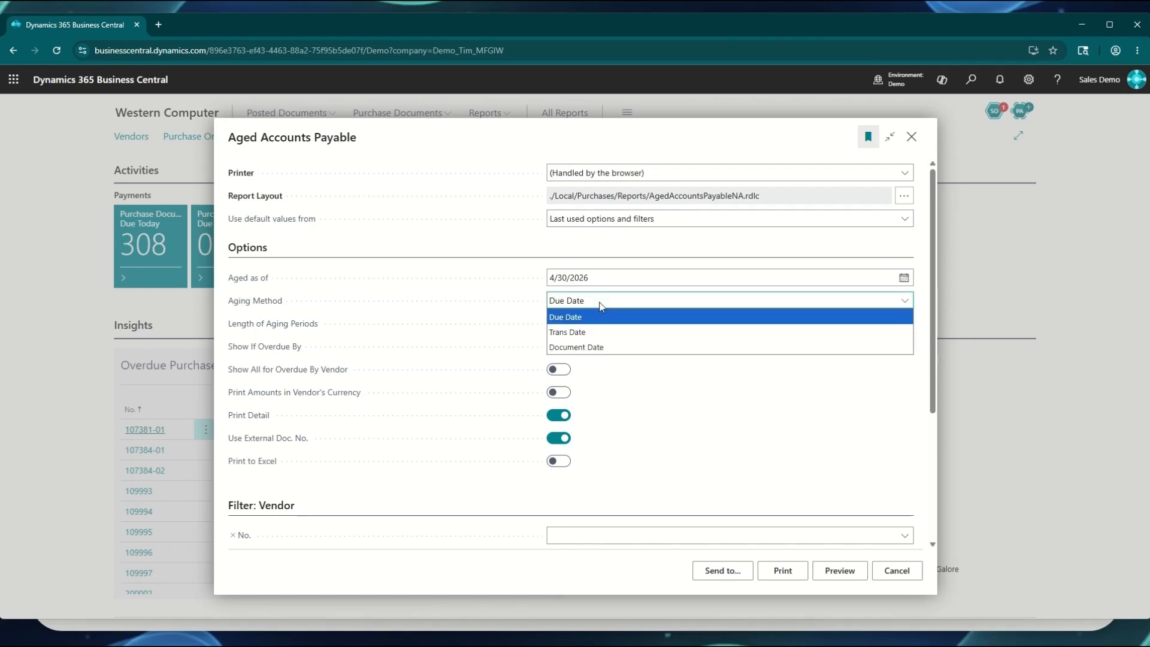
{"action": "left_click", "coordinate": [602, 306]}
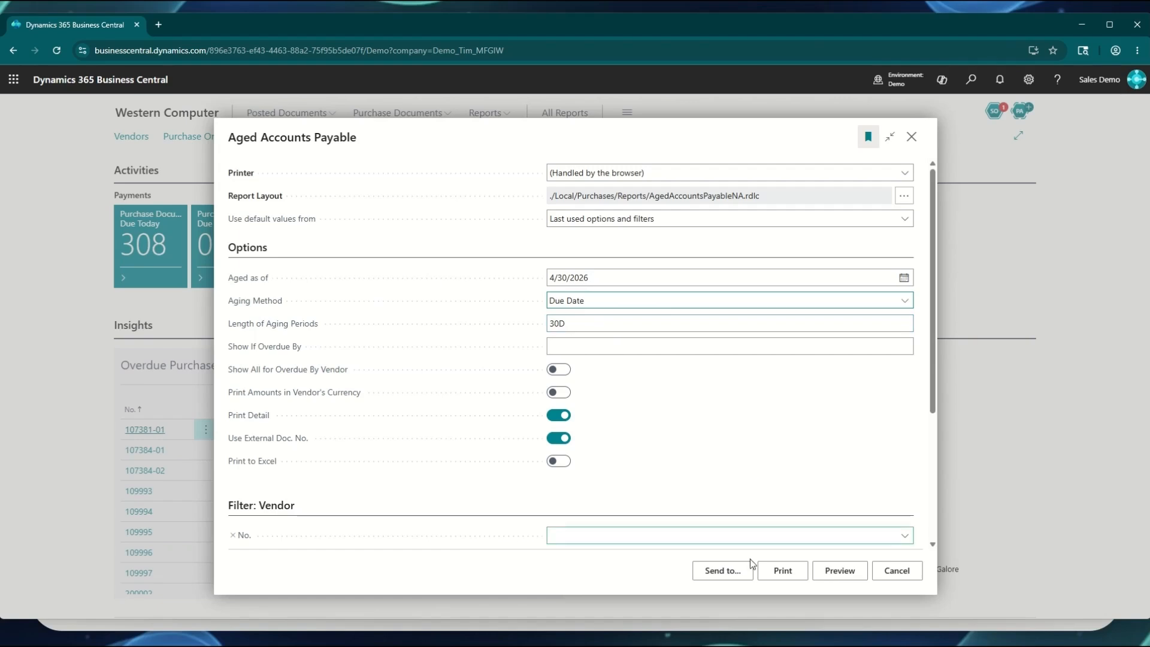
{"action": "left_click", "coordinate": [912, 138]}
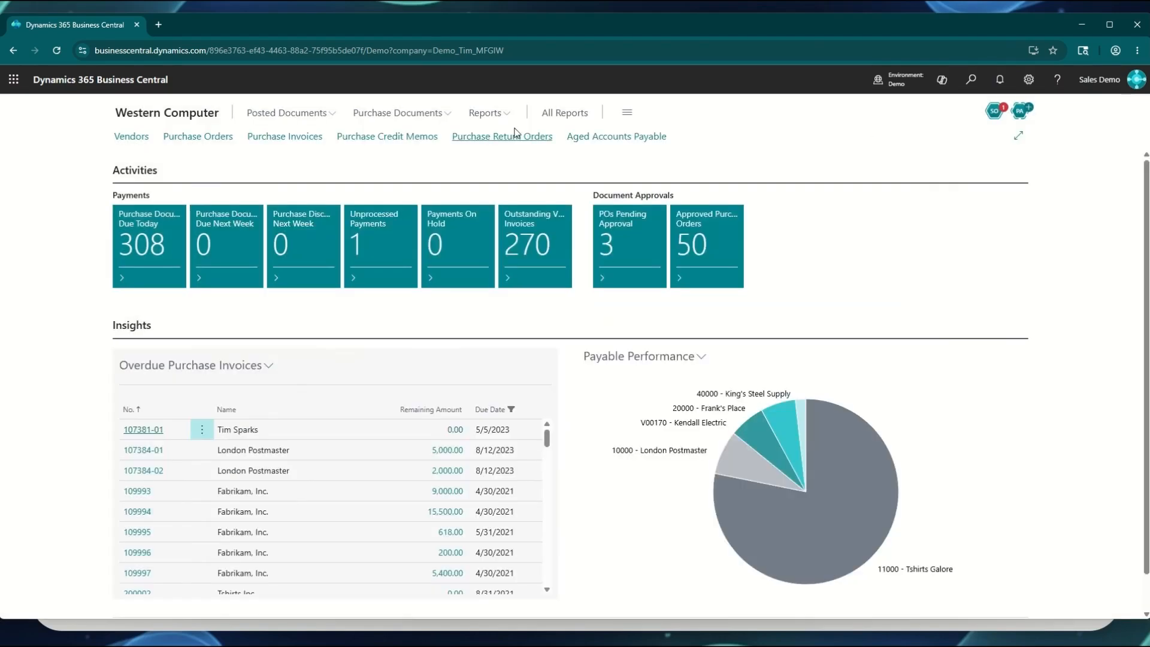
- Search for "payment jour" and bookmark the Payment Journals page to the role center
{"action": "left_click", "coordinate": [970, 81]}
{"action": "type", "text": "p"}
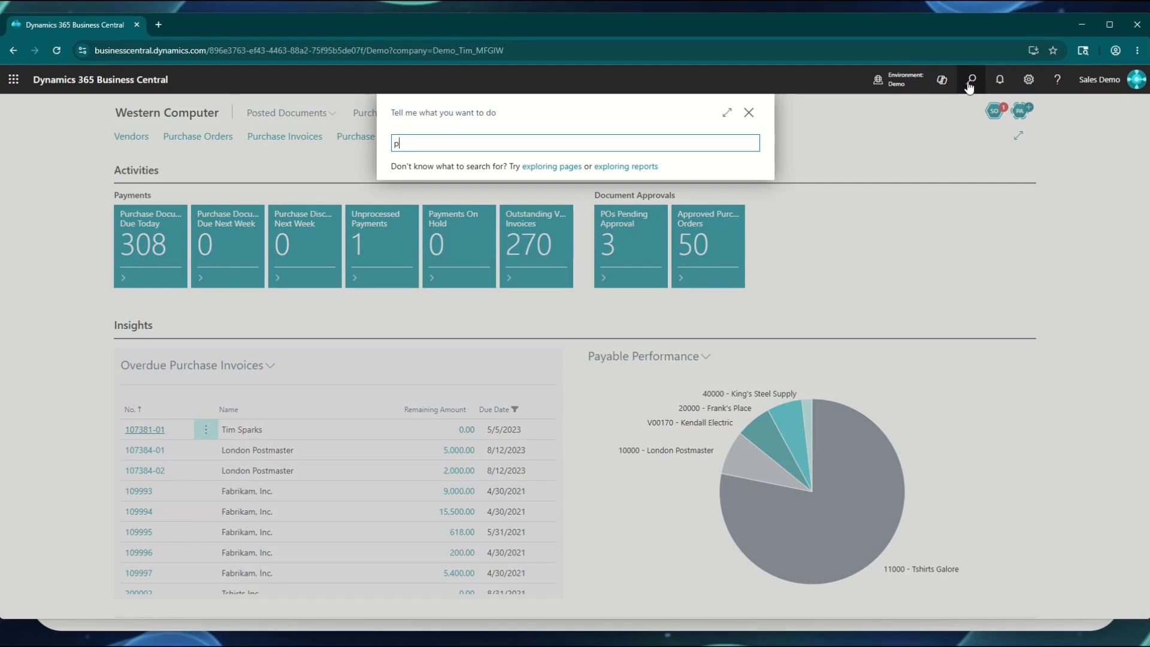
{"action": "type", "text": "ayment"}
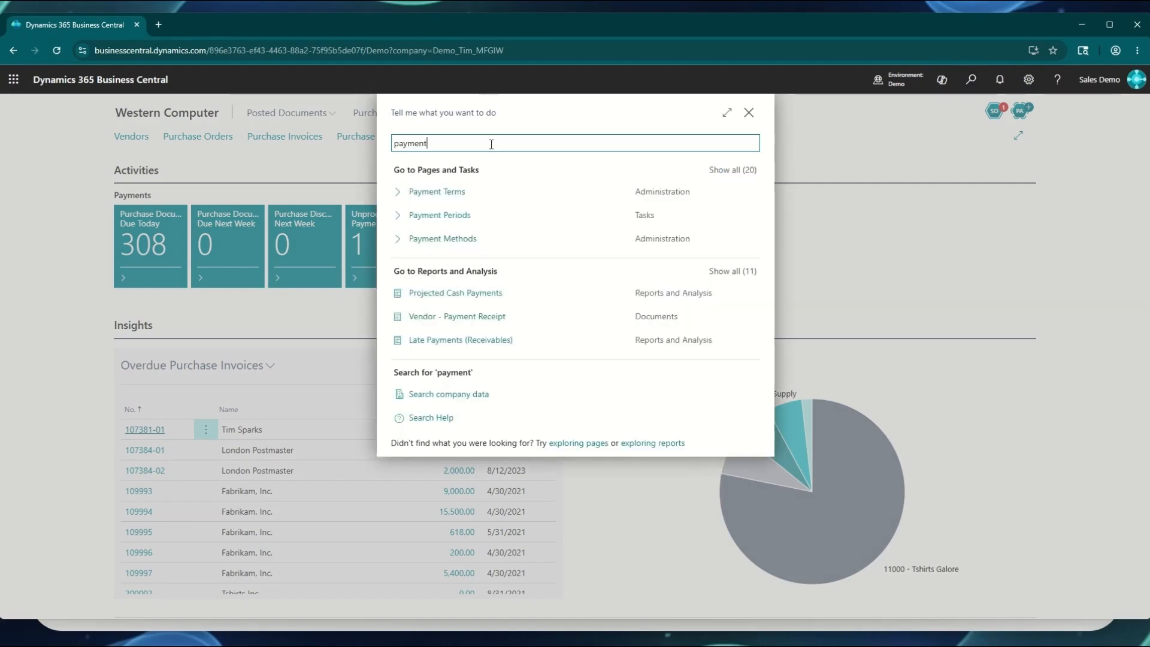
{"action": "type", "text": " jour"}
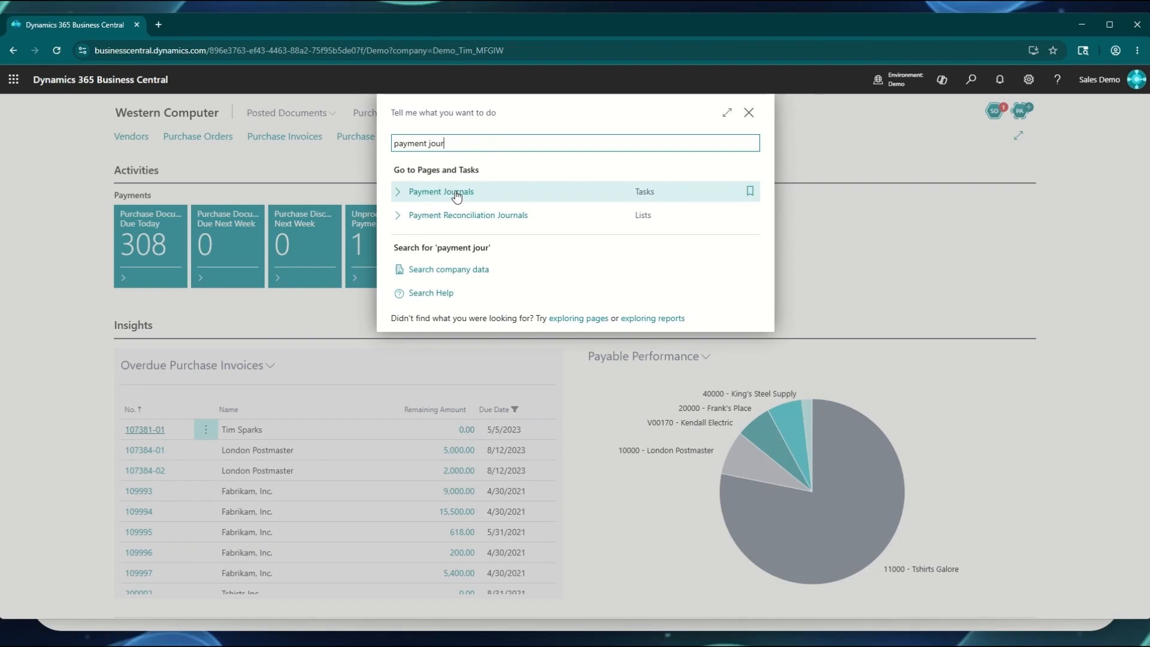
{"action": "left_click", "coordinate": [751, 193]}
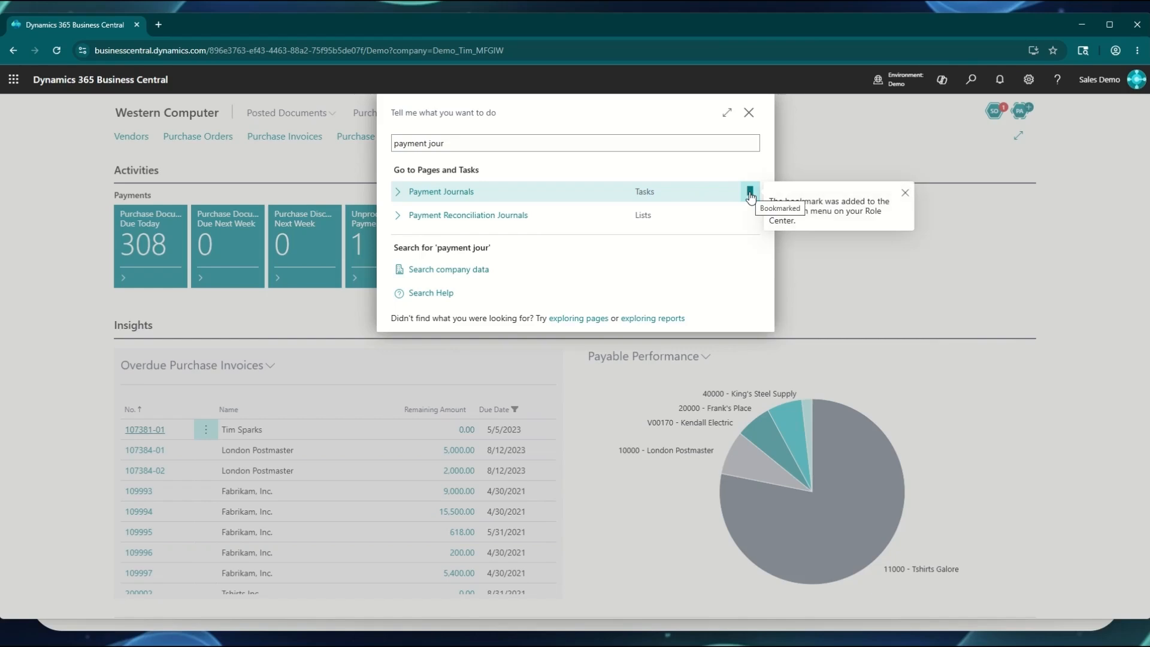
{"action": "left_click", "coordinate": [904, 194]}
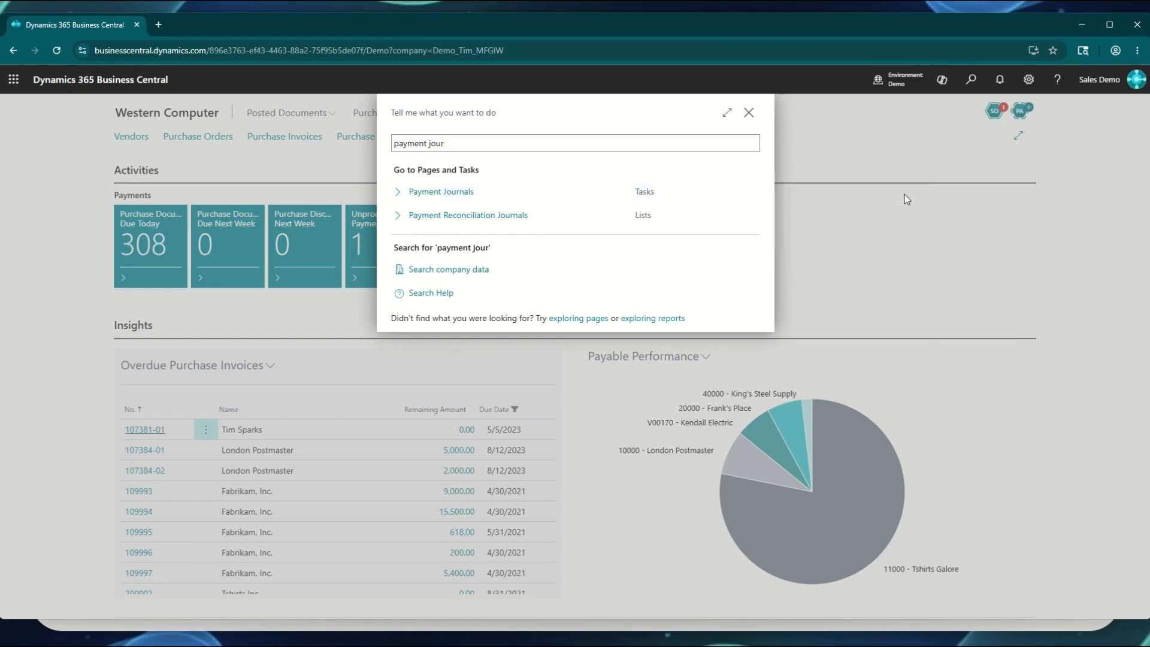
{"action": "left_click", "coordinate": [750, 113]}
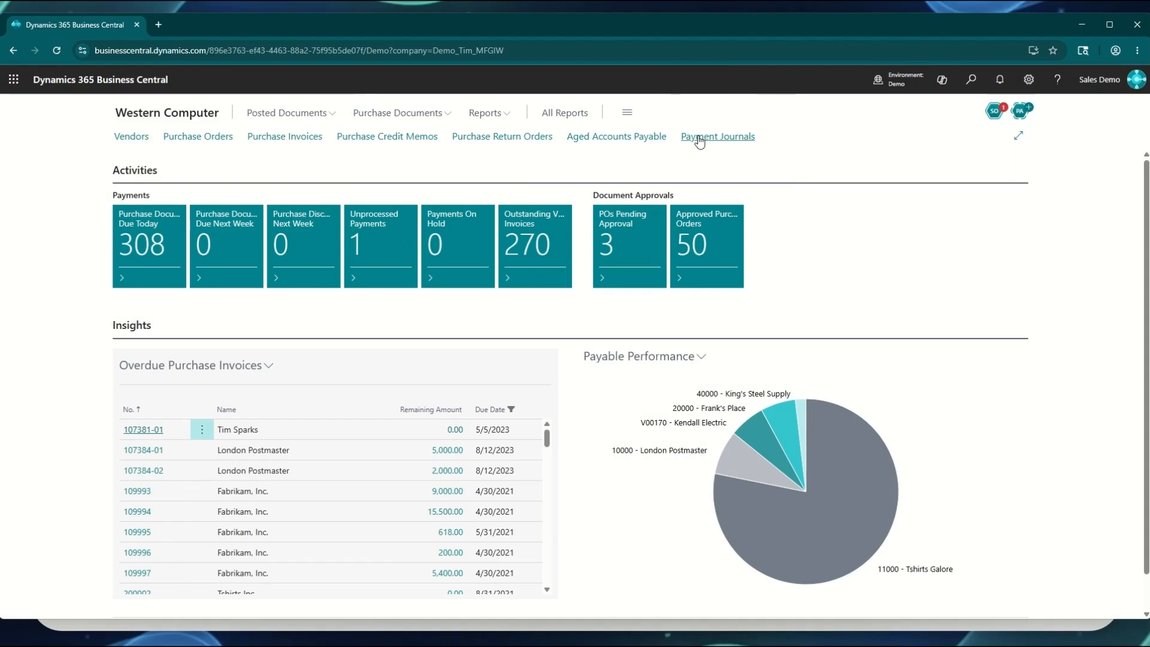
- Open Payment Journals from the role center and delete all existing lines in the GENERAL batch
{"action": "left_click", "coordinate": [699, 138]}
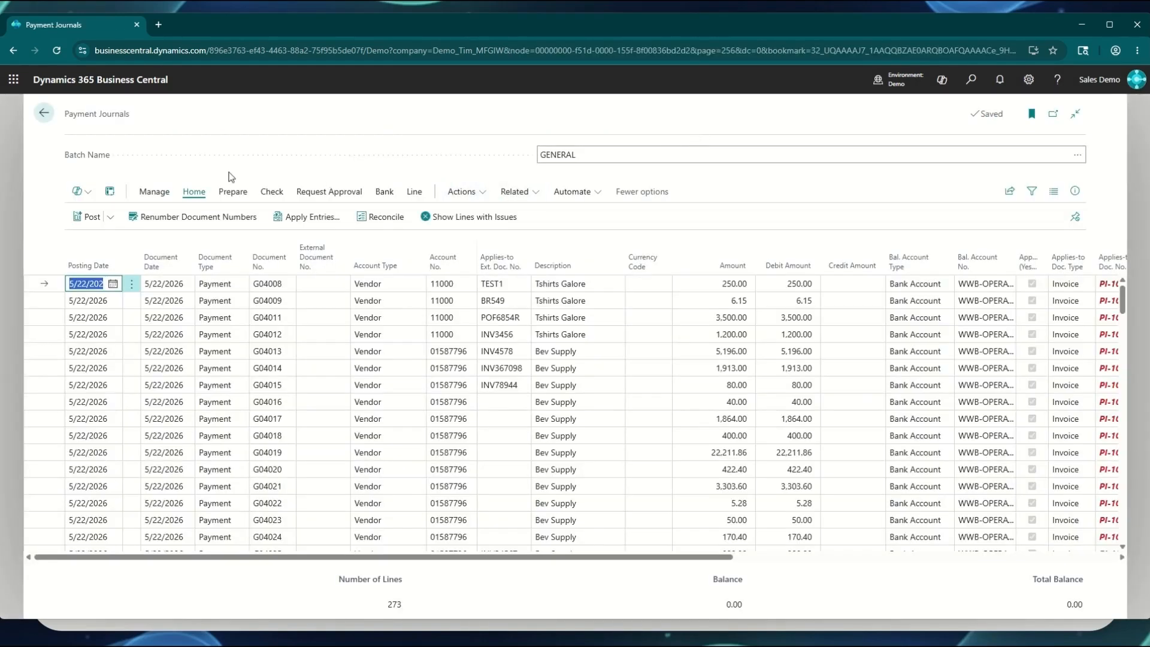
{"action": "left_click", "coordinate": [132, 286]}
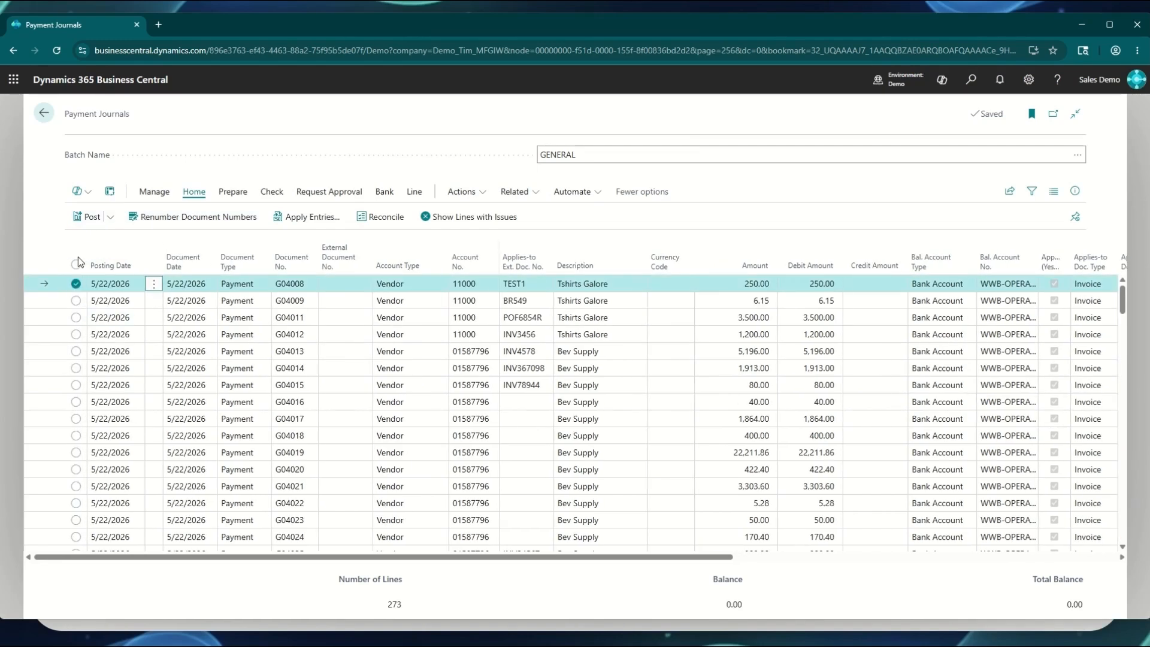
{"action": "left_click", "coordinate": [76, 265]}
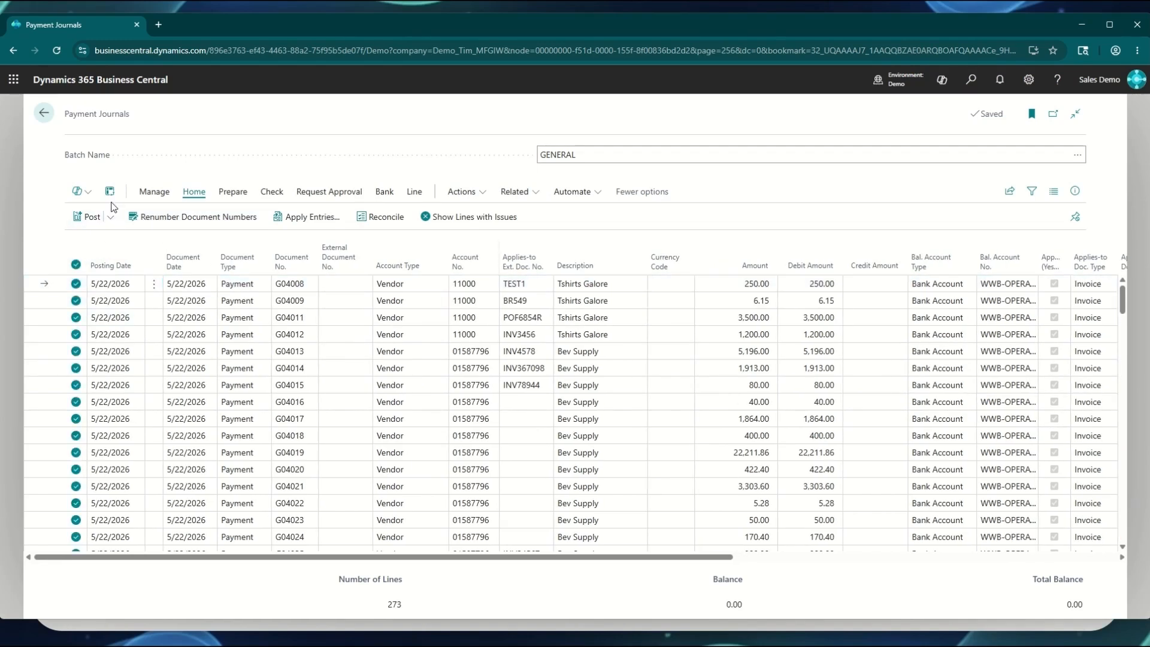
{"action": "left_click", "coordinate": [157, 193]}
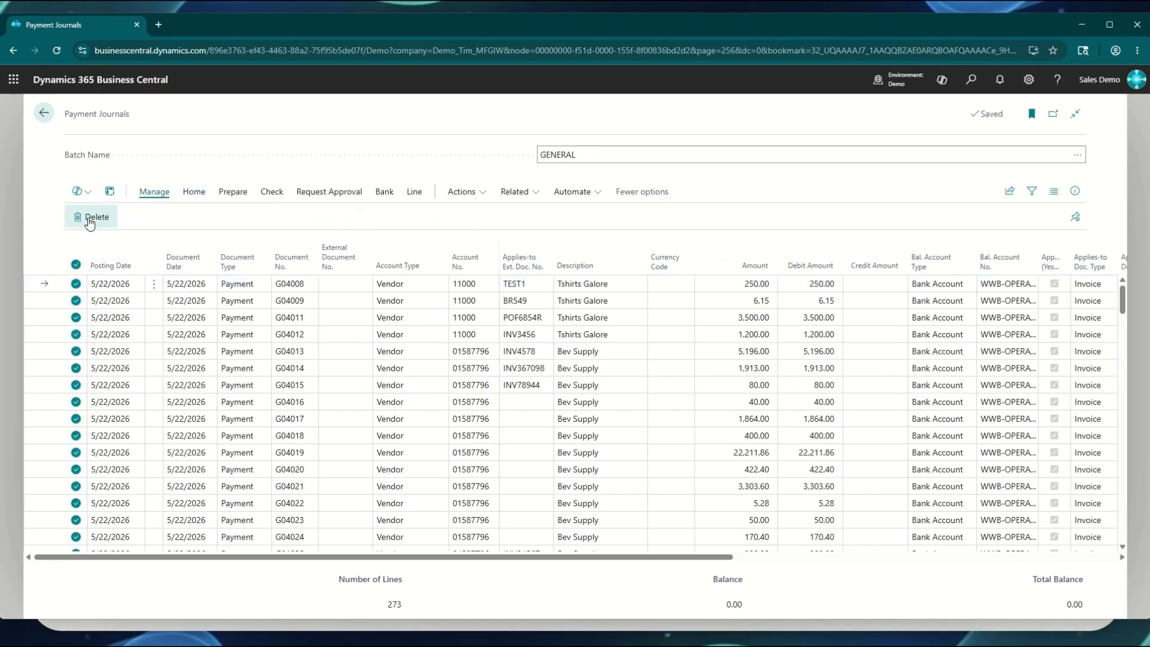
{"action": "left_click", "coordinate": [90, 219]}
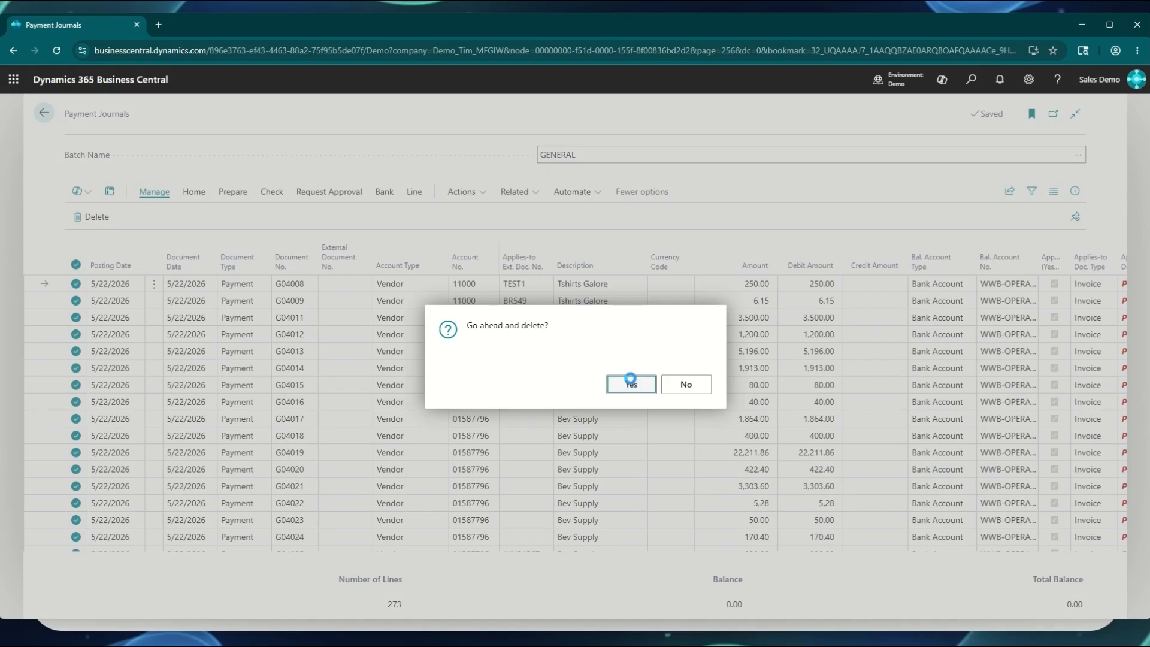
{"action": "left_click", "coordinate": [630, 384]}
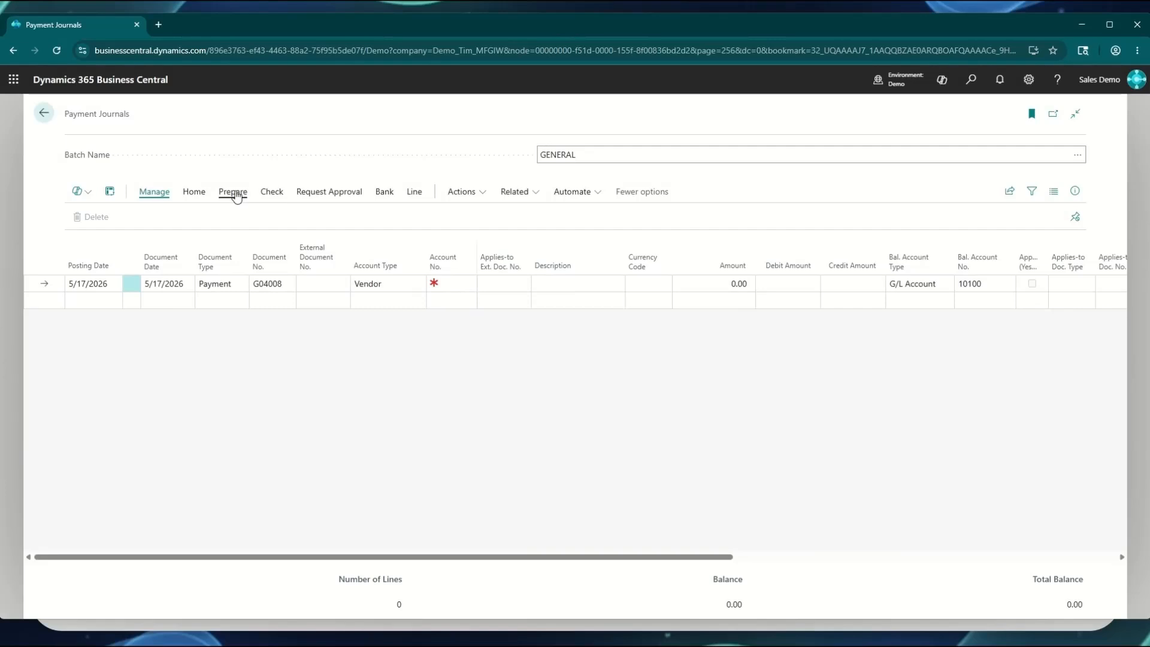
- Open the Suggest Vendor Payments request for the GENERAL batch and check the Last Payment Date in the calendar, keeping 5/22/2026
{"action": "left_click", "coordinate": [236, 194]}
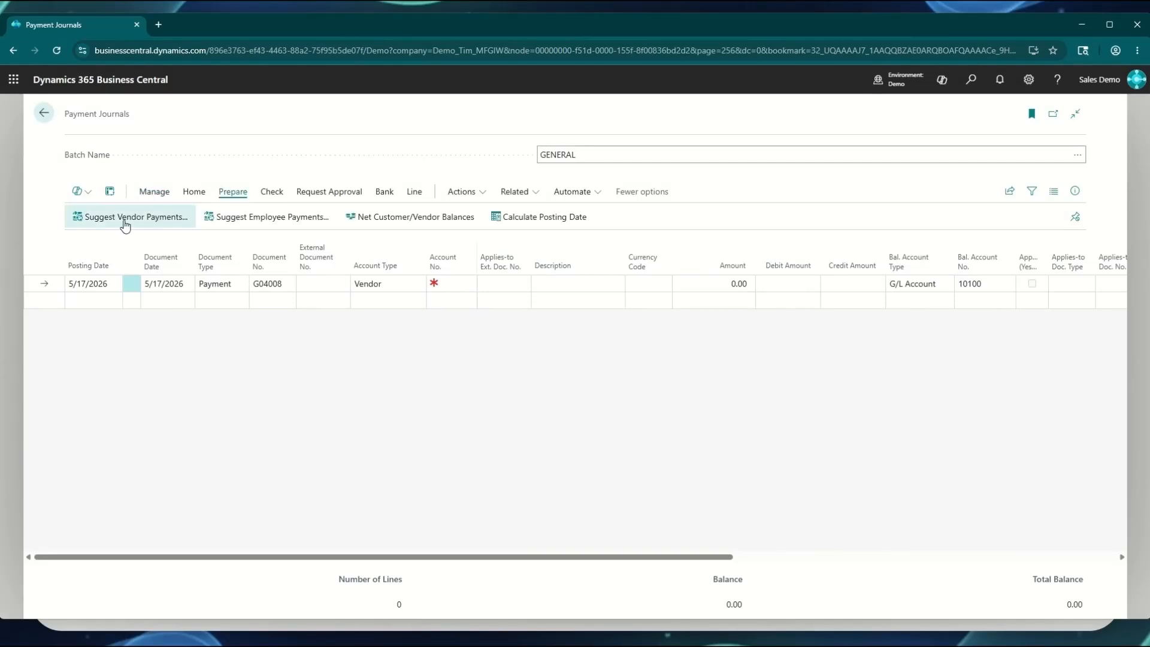
{"action": "left_click", "coordinate": [125, 221]}
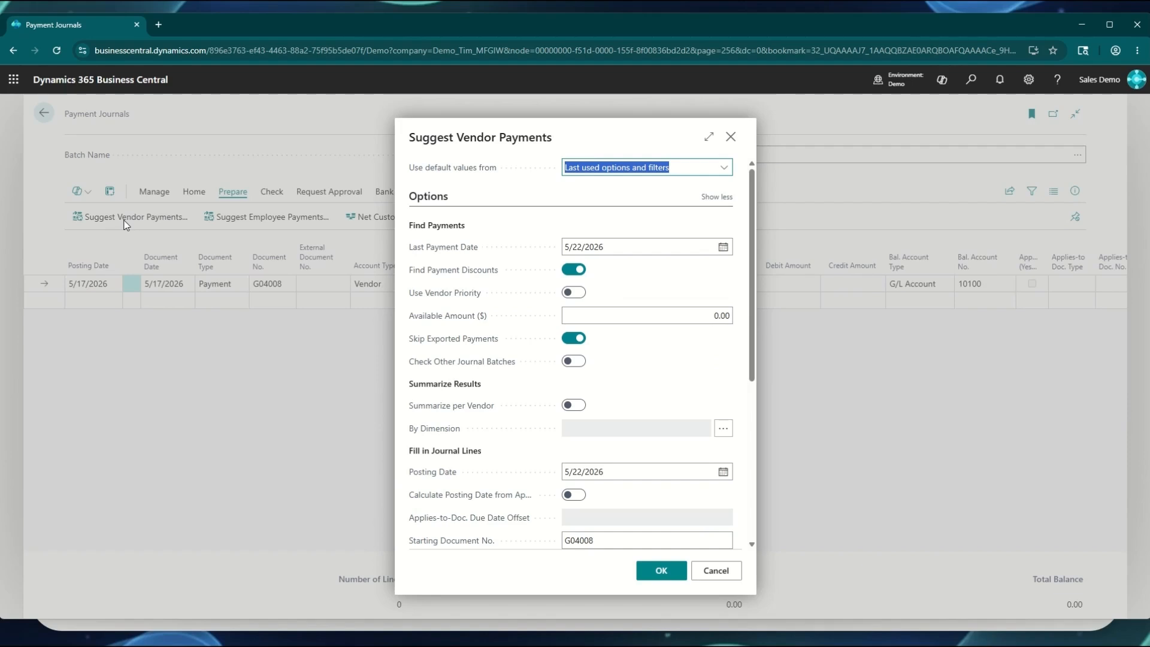
{"action": "left_click", "coordinate": [638, 246]}
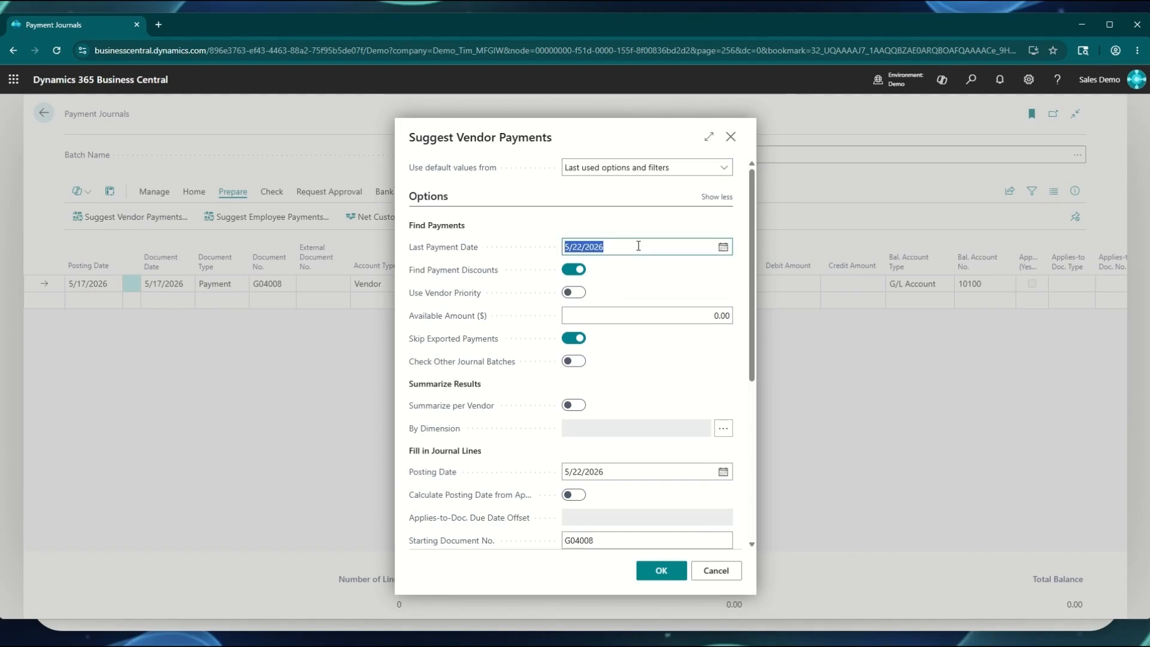
{"action": "left_click", "coordinate": [724, 248]}
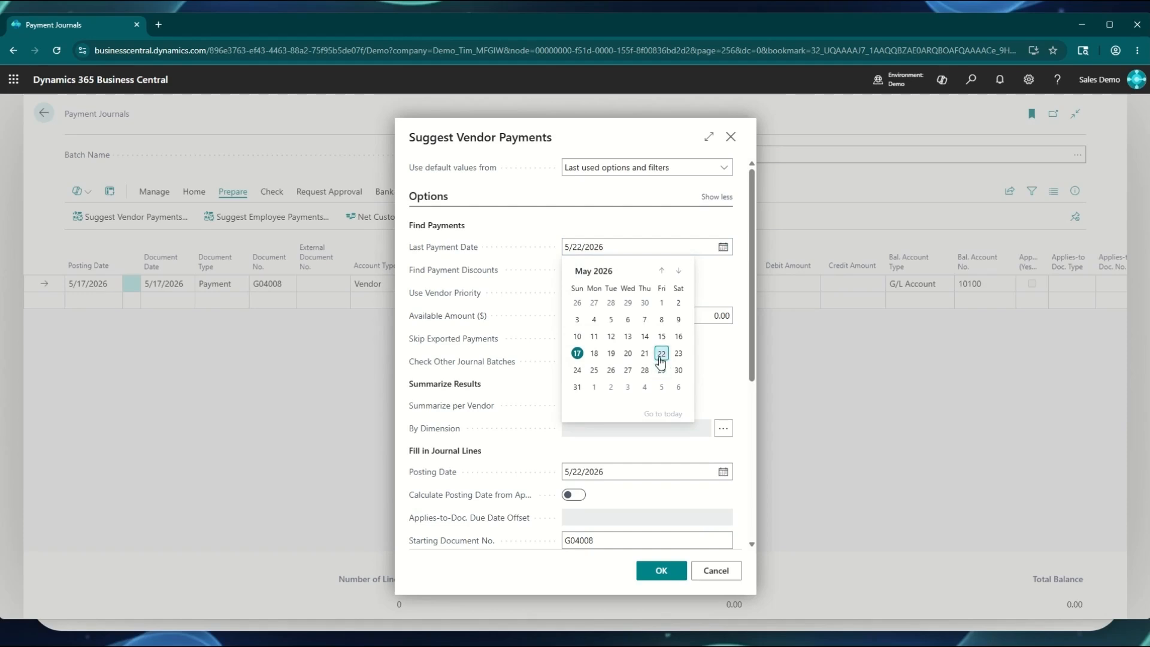
{"action": "left_click", "coordinate": [611, 146]}
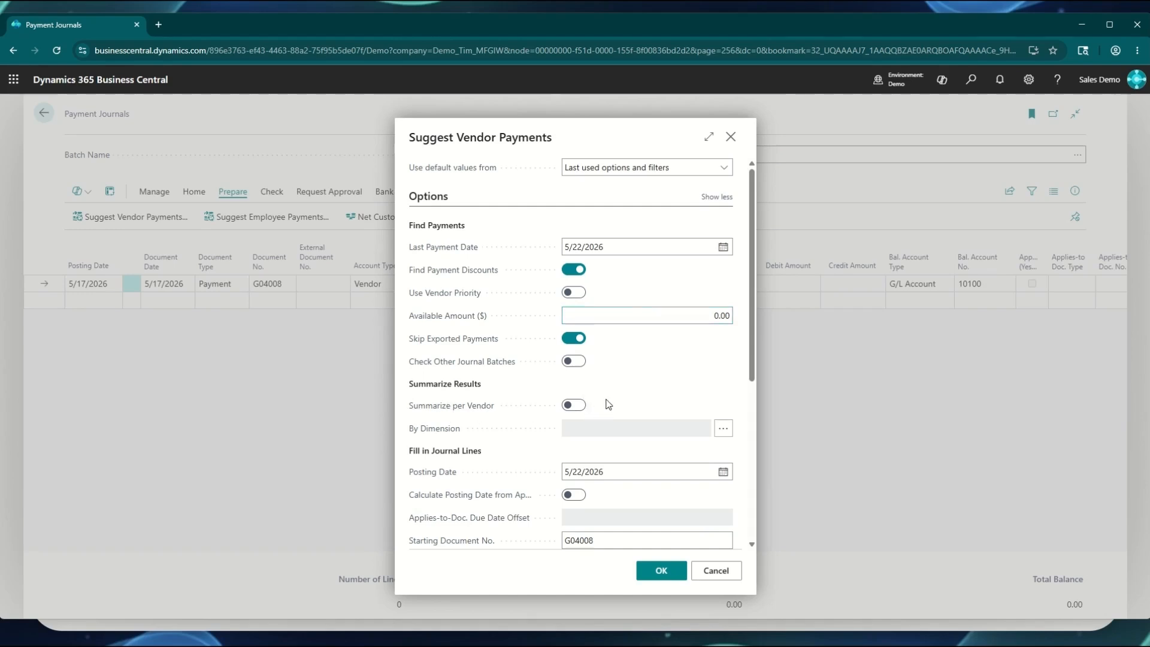
- Set the suggested payments' balancing account type to Bank Account and the balancing account number to WWB-OPERATING
{"action": "scroll", "coordinate": [608, 405], "scroll_direction": "down", "scroll_amount": 3}
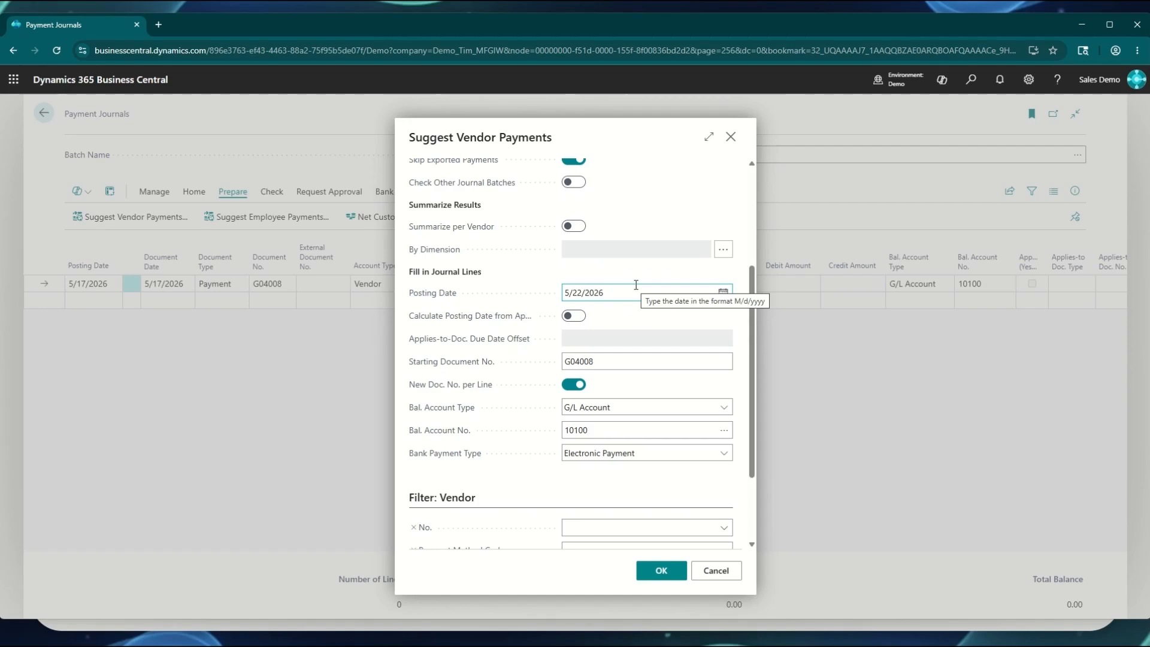
{"action": "left_click", "coordinate": [638, 412]}
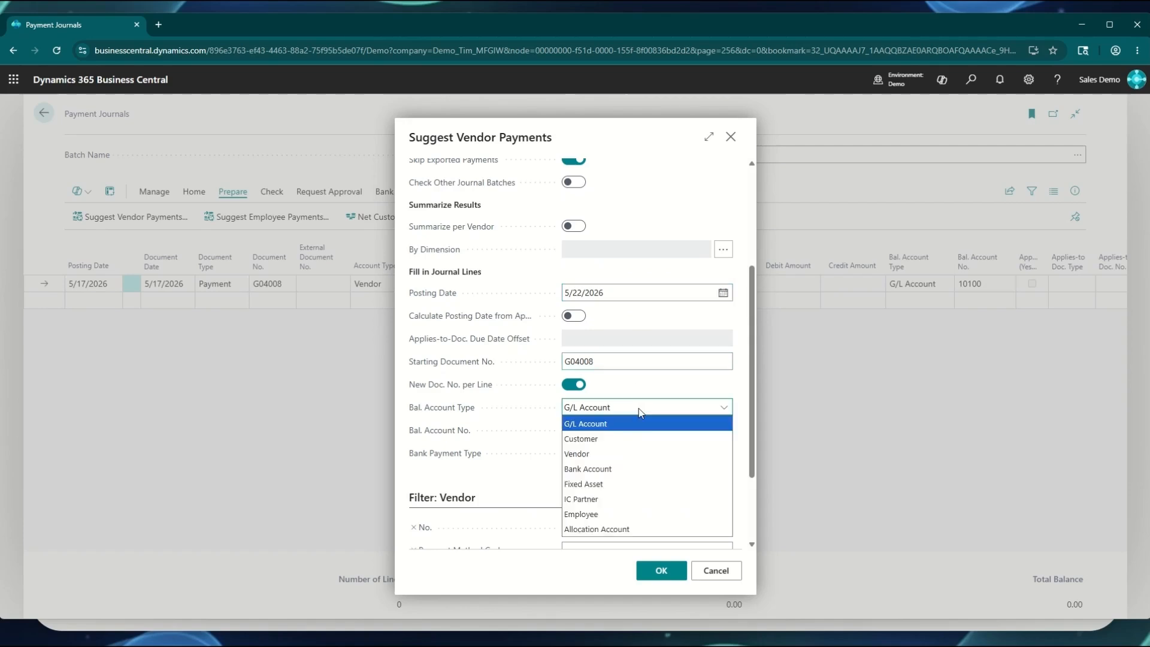
{"action": "left_click", "coordinate": [608, 470]}
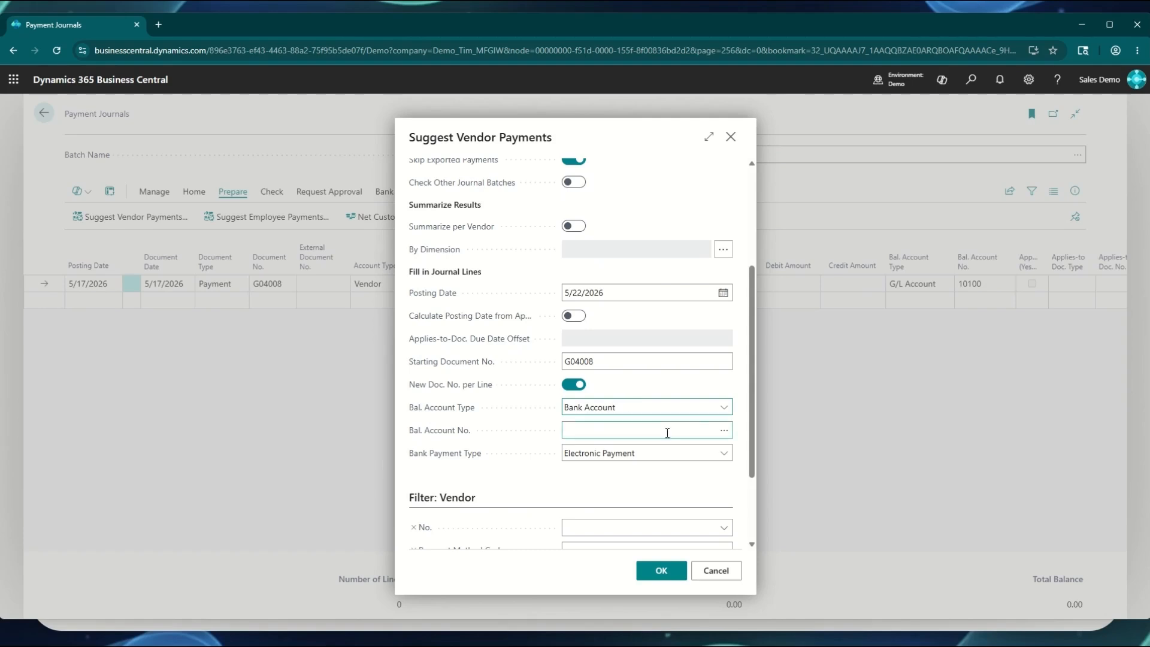
{"action": "left_click", "coordinate": [723, 430]}
{"action": "left_click", "coordinate": [423, 392]}
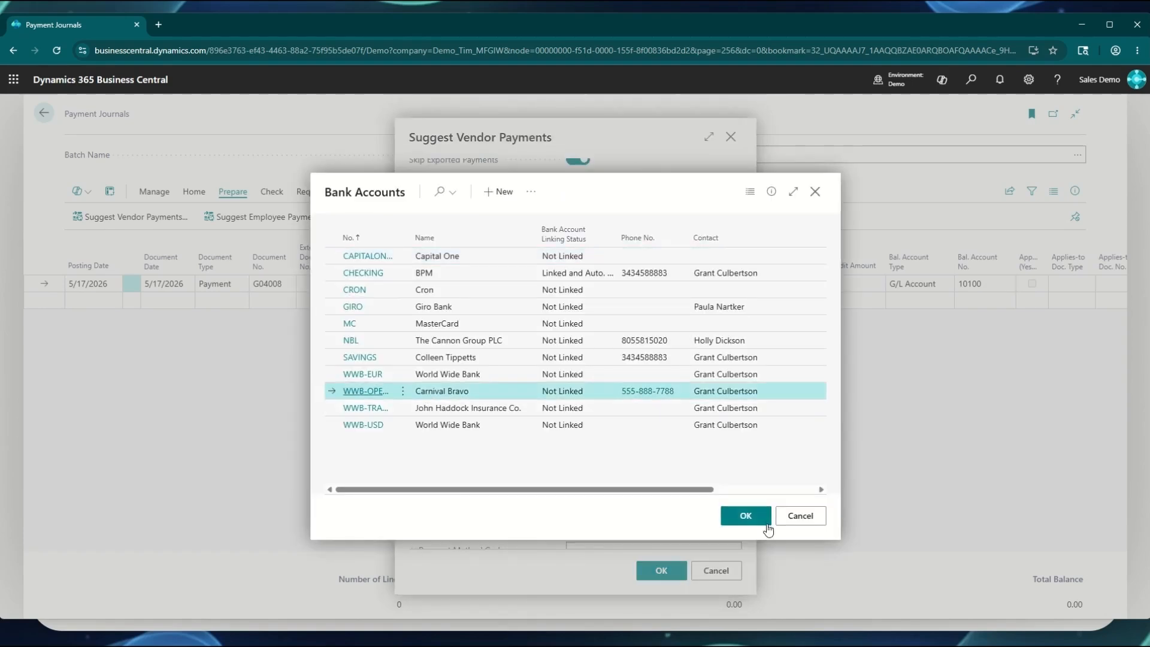
{"action": "left_click", "coordinate": [745, 517]}
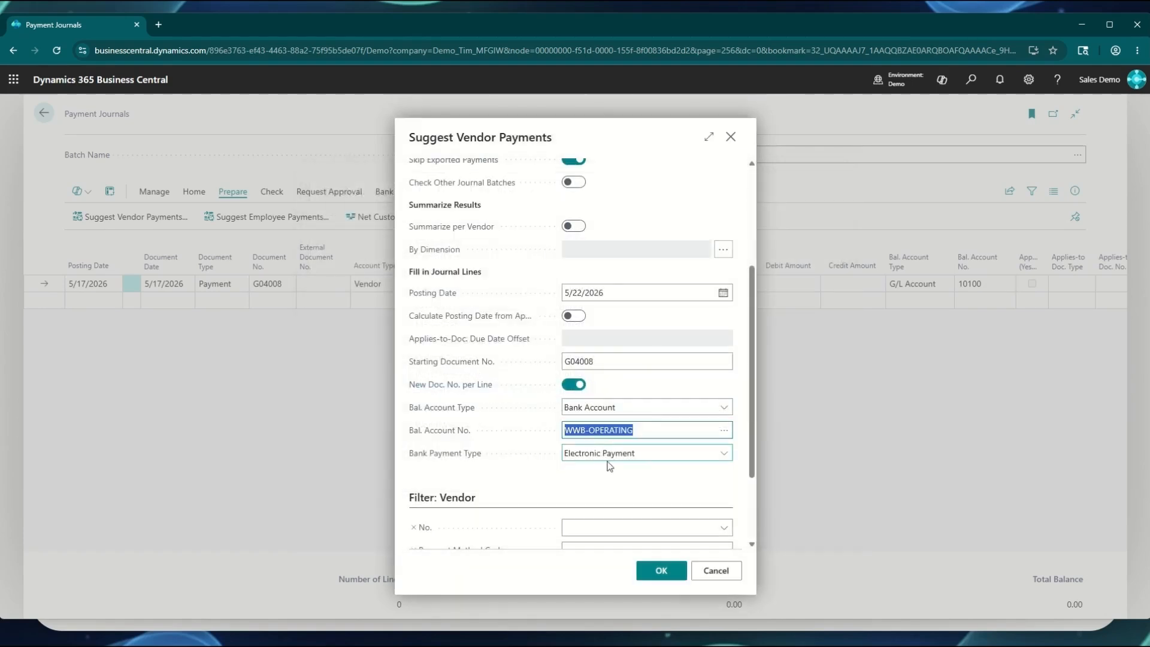
- Check the Bank Payment Type choices, keep Electronic Payment, and generate the suggested vendor payment lines
{"action": "left_click", "coordinate": [641, 453]}
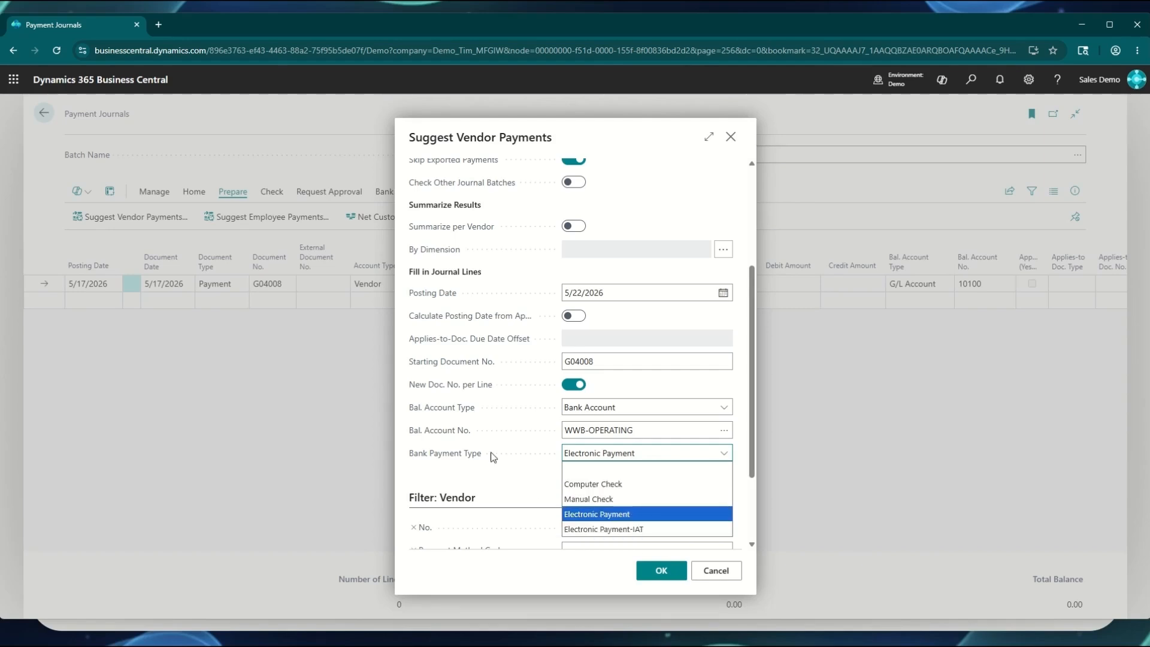
{"action": "left_click", "coordinate": [502, 472]}
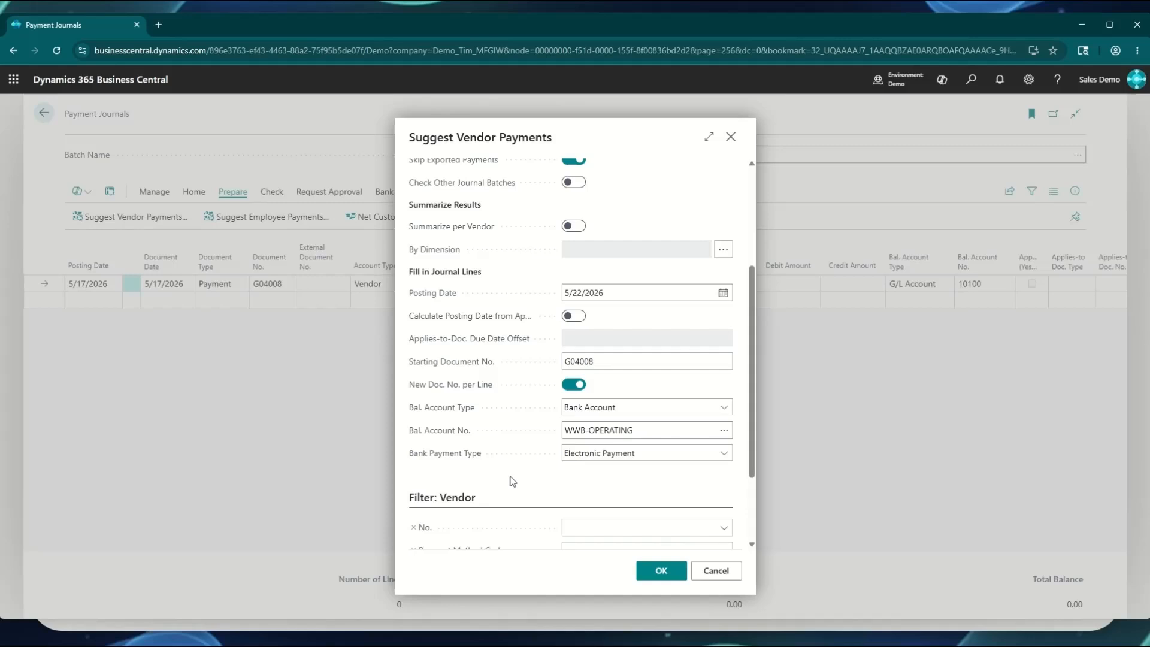
{"action": "left_click", "coordinate": [662, 571]}
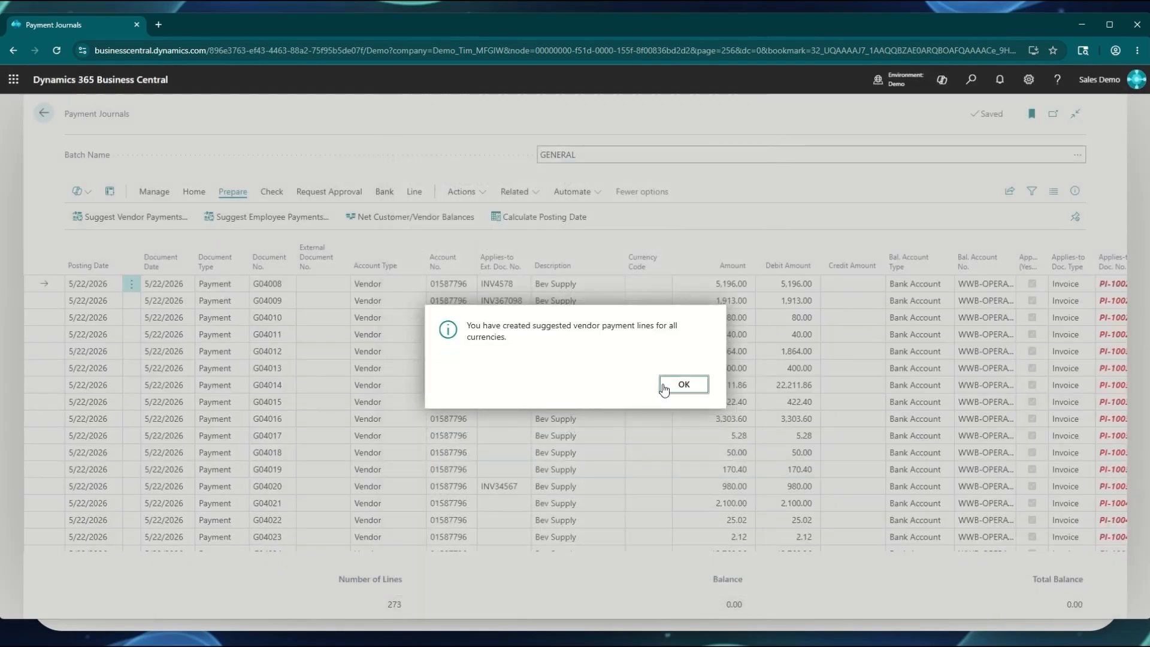
{"action": "left_click", "coordinate": [684, 385]}
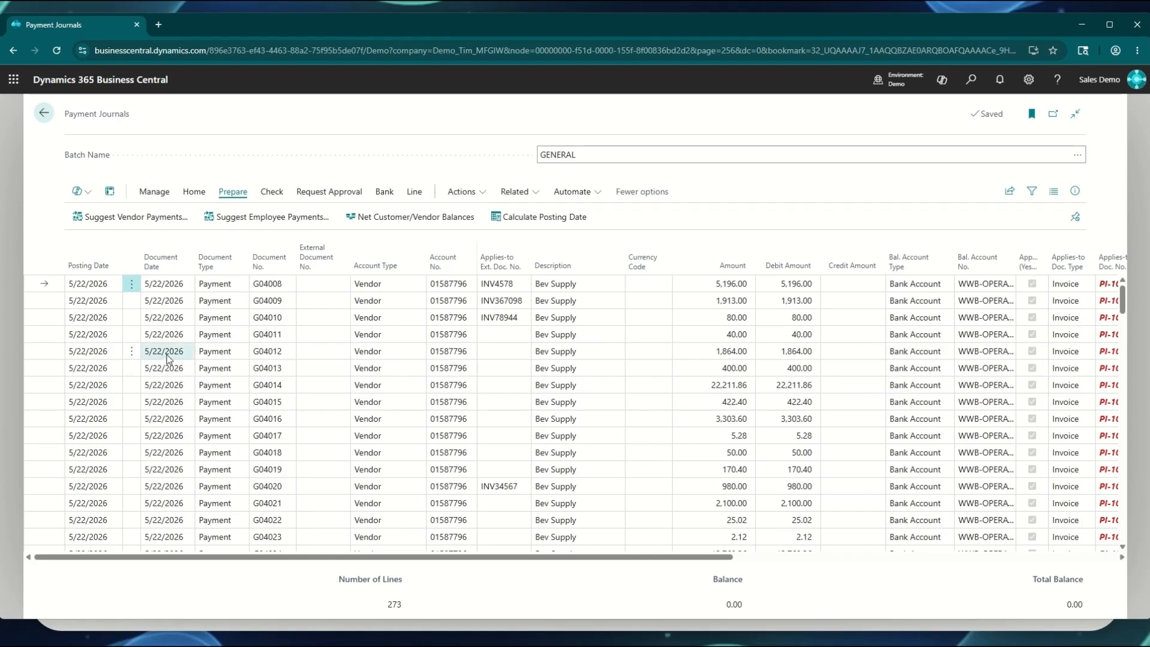
{"action": "left_click", "coordinate": [450, 368]}
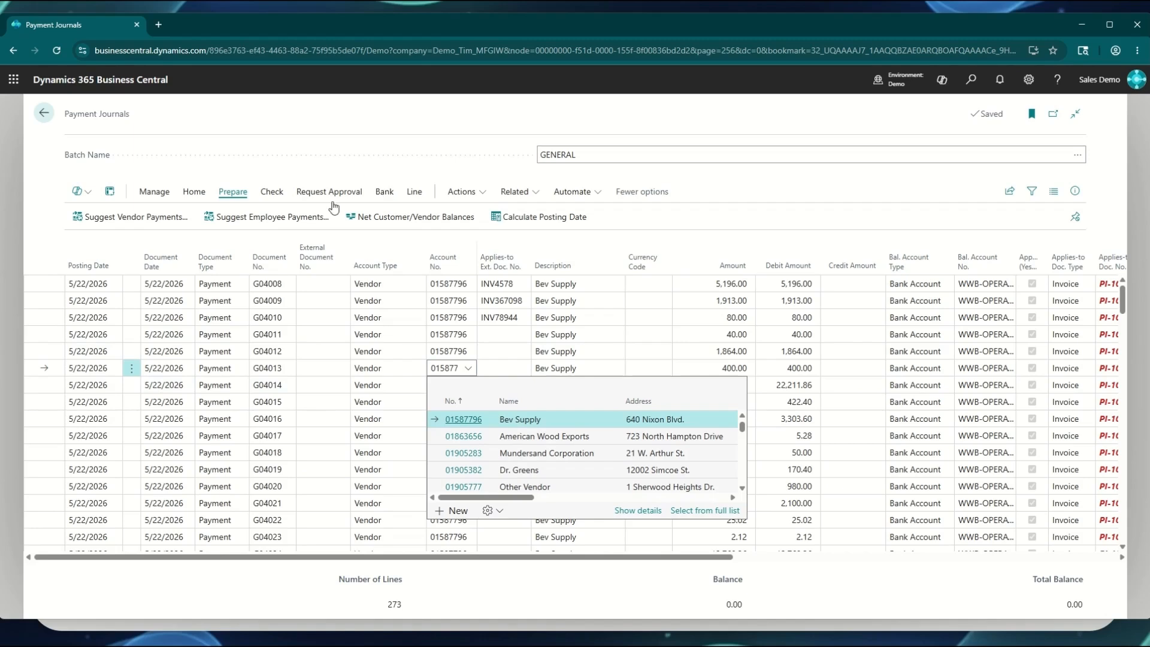
{"action": "left_click", "coordinate": [468, 264]}
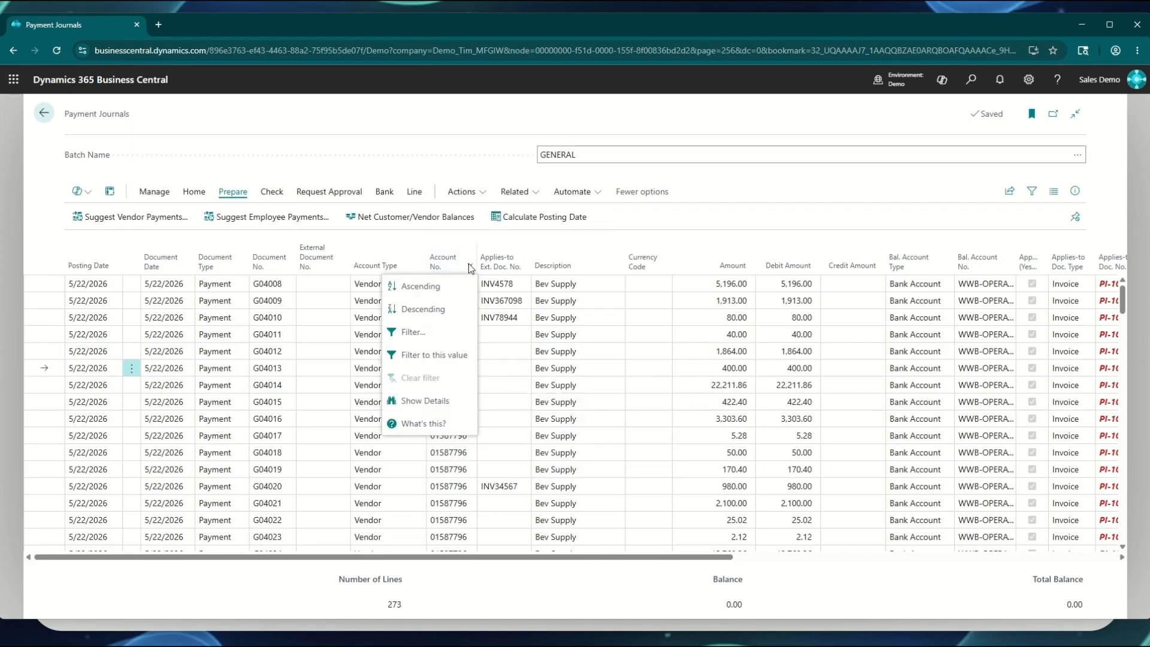
{"action": "left_click", "coordinate": [434, 355]}
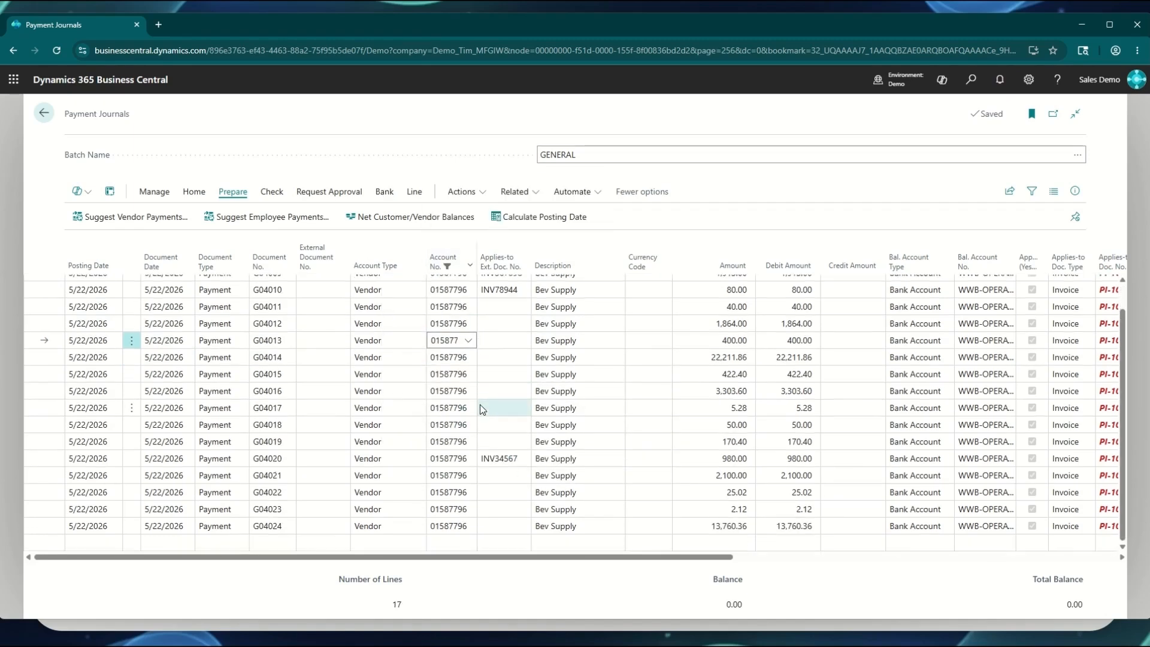
- Delete the Bev Supply payment lines from document G04016 through G04024
{"action": "left_click", "coordinate": [132, 392]}
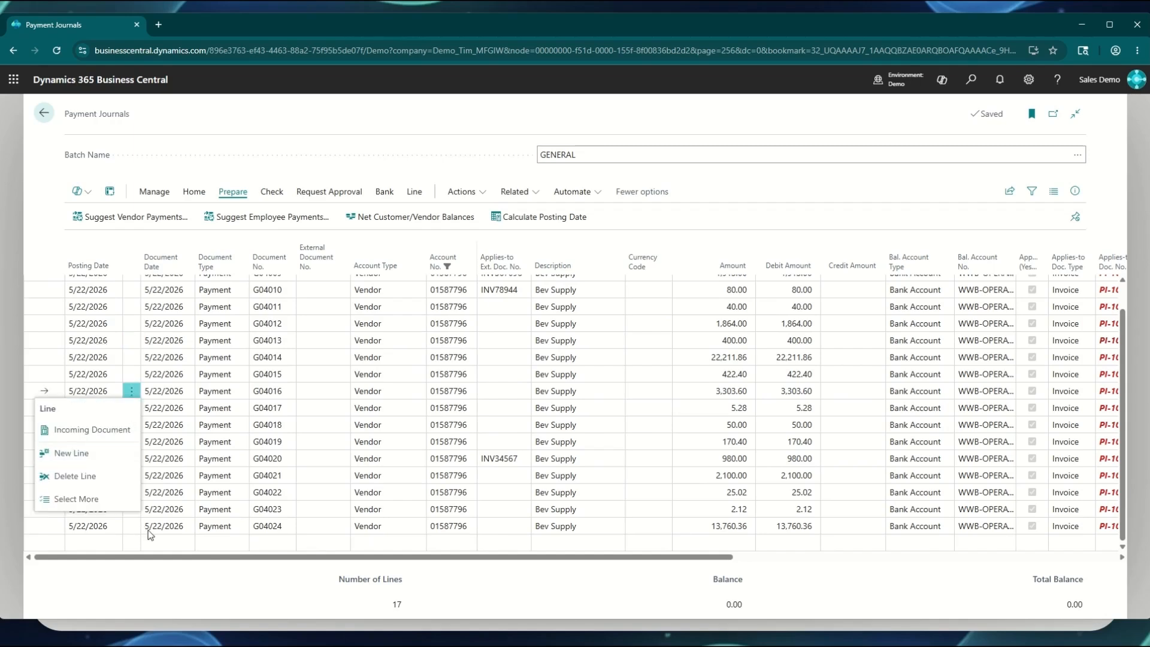
{"action": "key", "text": "Escape"}
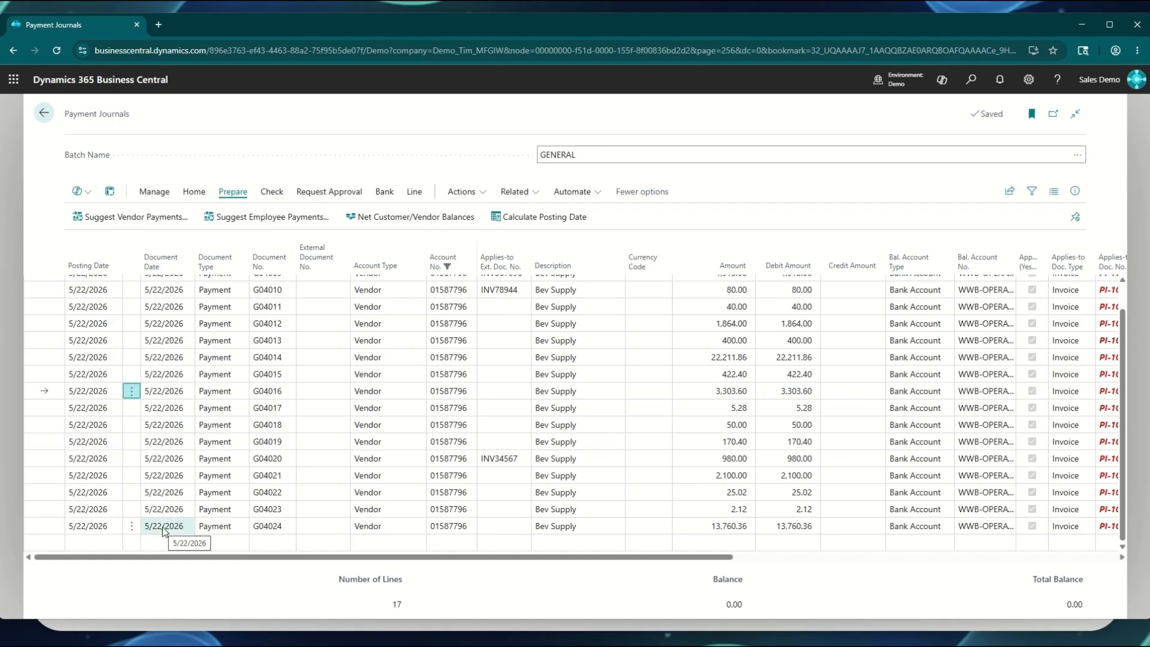
{"action": "left_click", "coordinate": [157, 531], "text": "shift"}
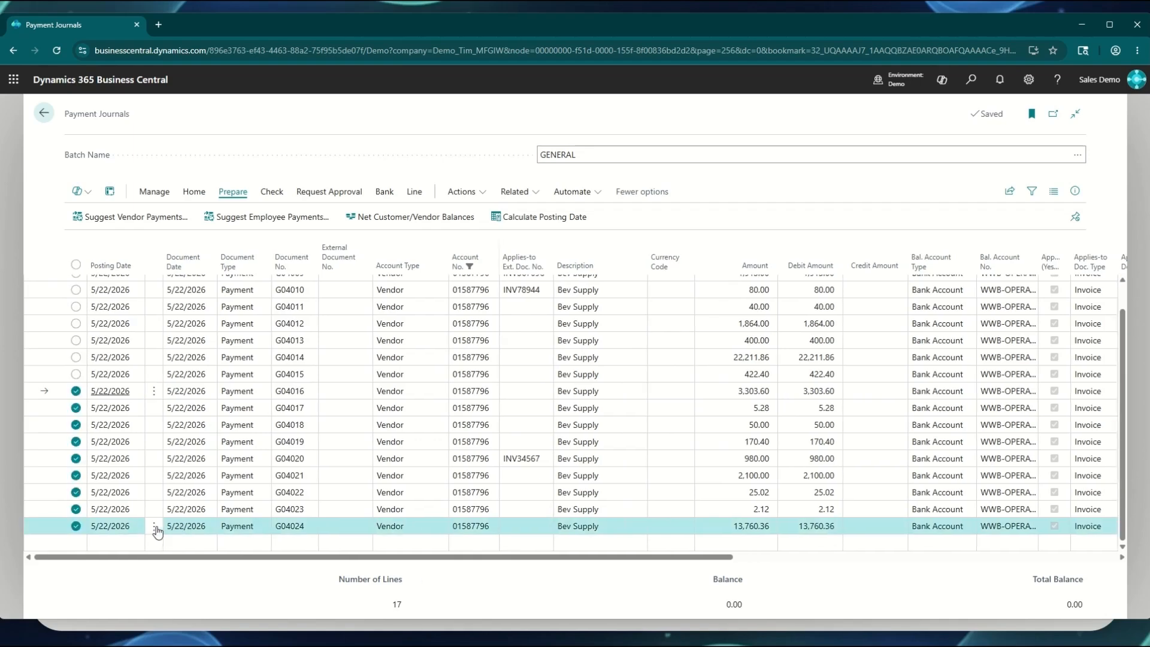
{"action": "left_click", "coordinate": [150, 195]}
{"action": "left_click", "coordinate": [91, 216]}
{"action": "key", "text": "Return"}
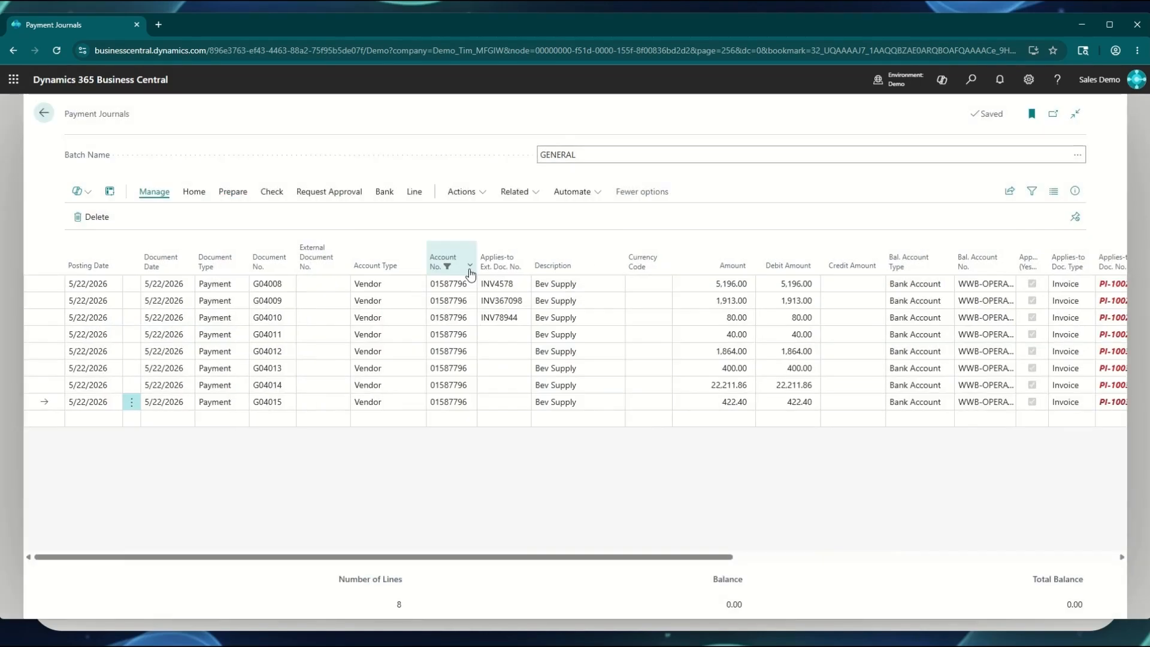
- Clear the account number filter and look through the remaining payment lines of all vendors
{"action": "left_click", "coordinate": [470, 267]}
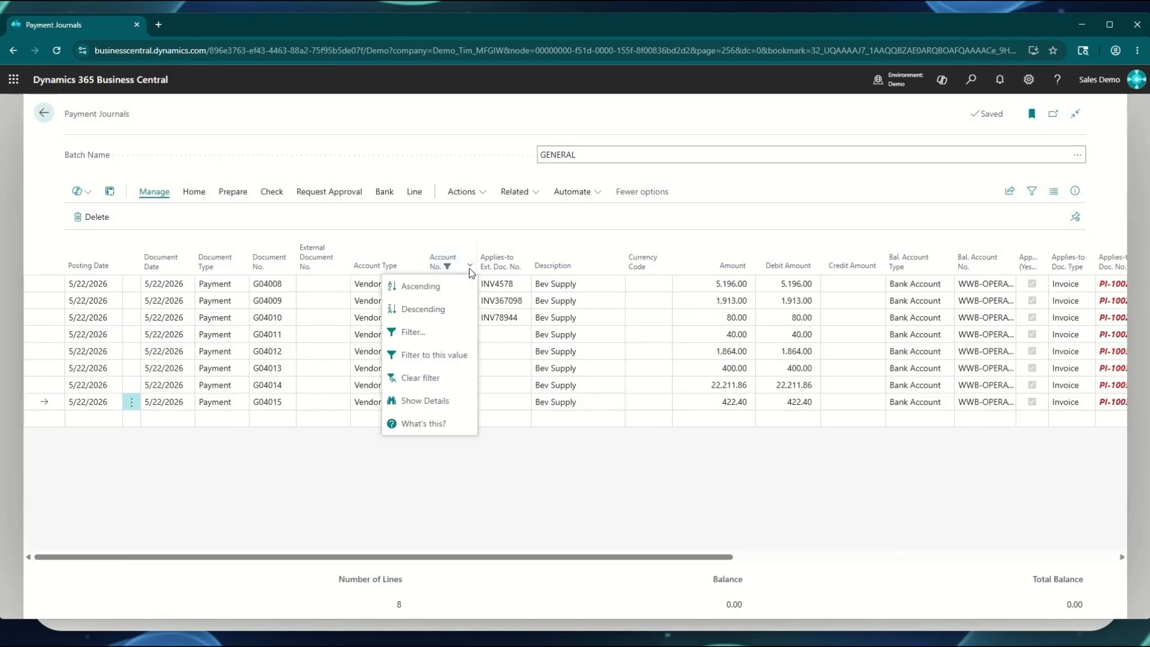
{"action": "left_click", "coordinate": [417, 382]}
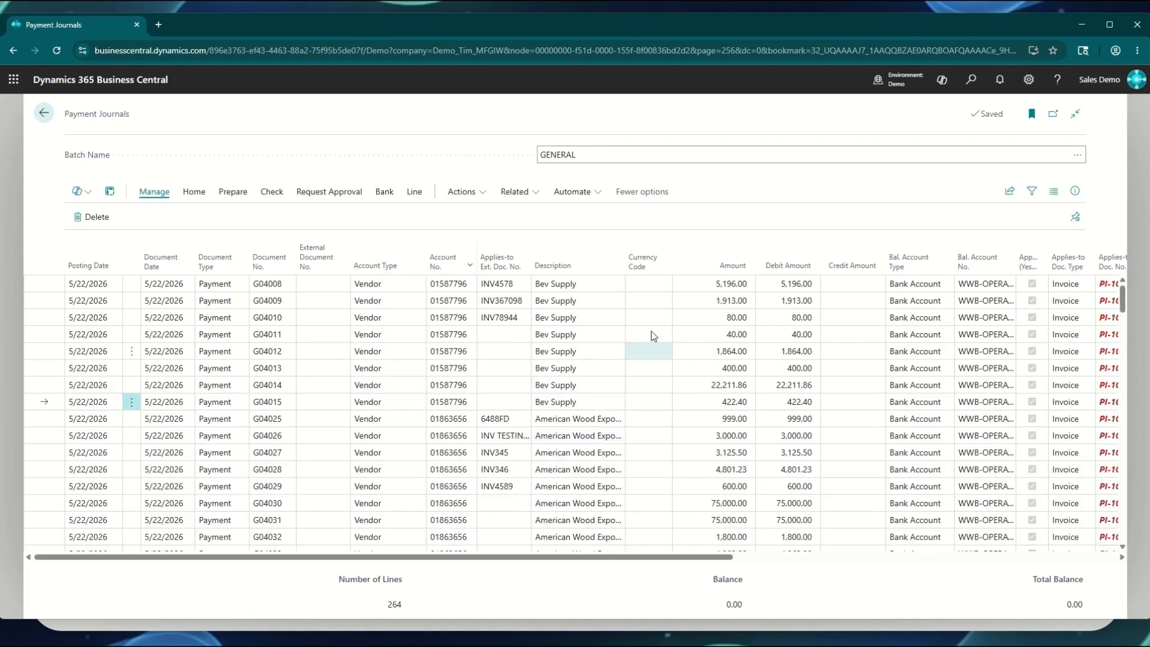
{"action": "scroll", "coordinate": [606, 445], "scroll_direction": "down", "scroll_amount": 3}
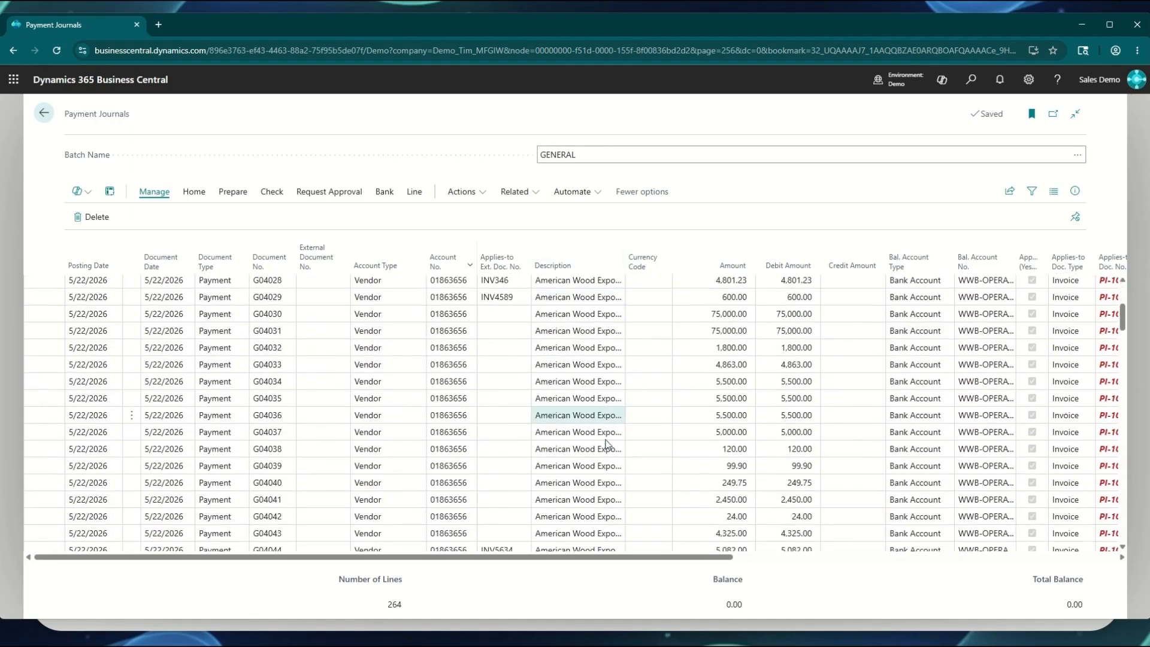
{"action": "scroll", "coordinate": [607, 445], "scroll_direction": "up", "scroll_amount": 4}
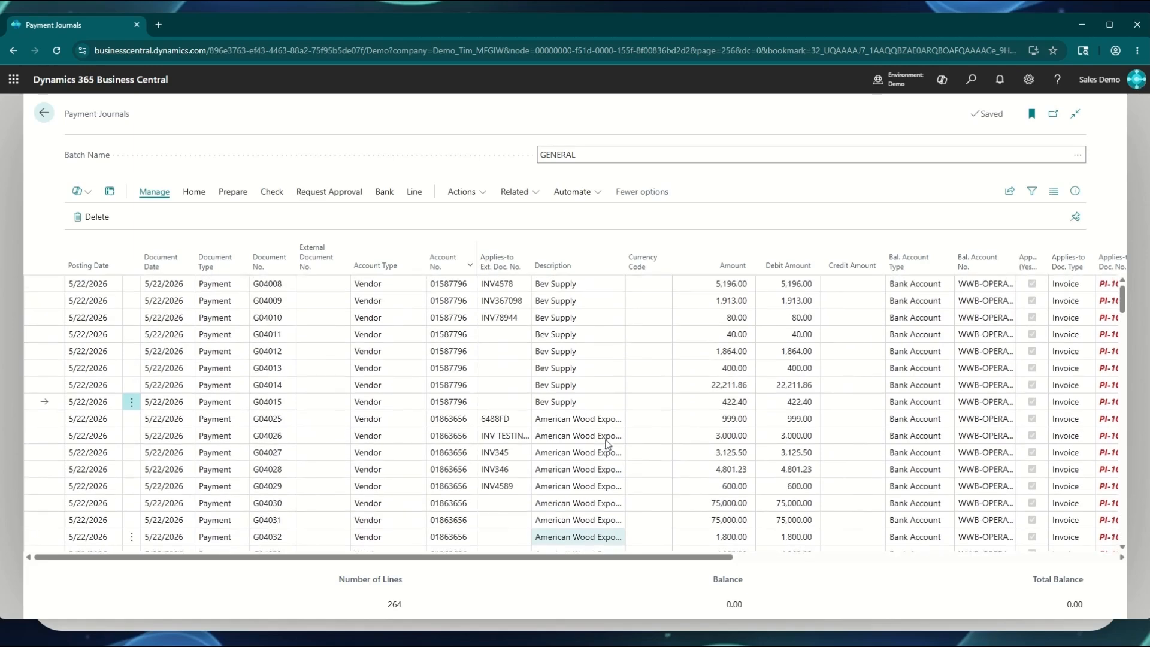
- Review the payment journal's check, bank and posting actions, and return to the role center
{"action": "left_click", "coordinate": [269, 198]}
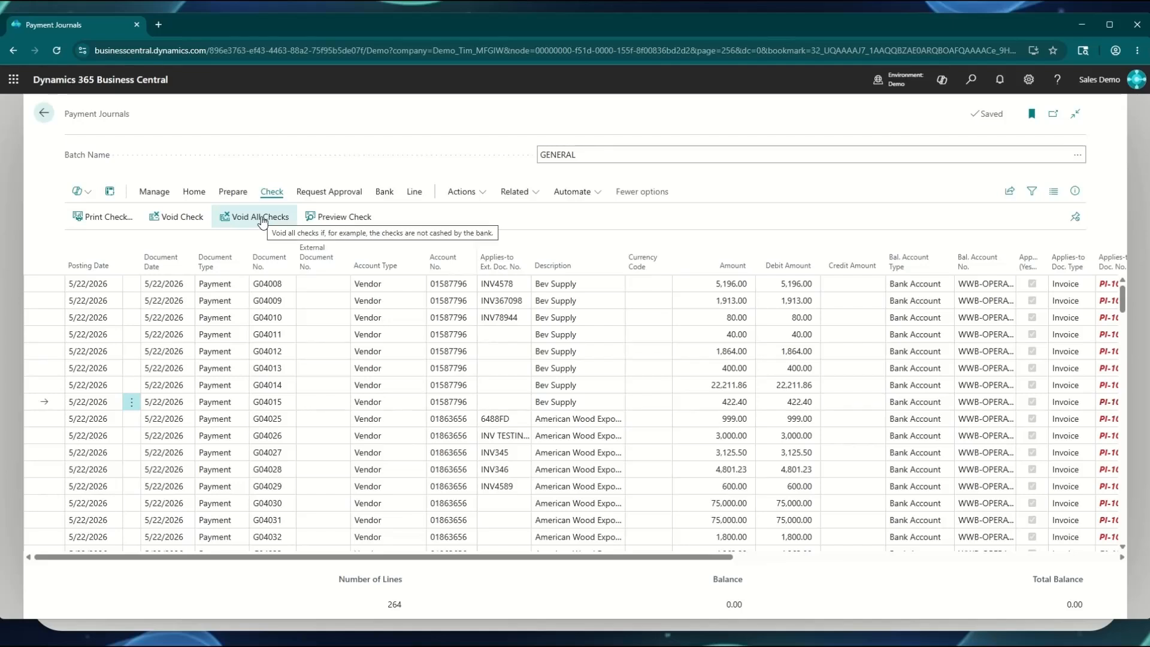
{"action": "left_click", "coordinate": [385, 191]}
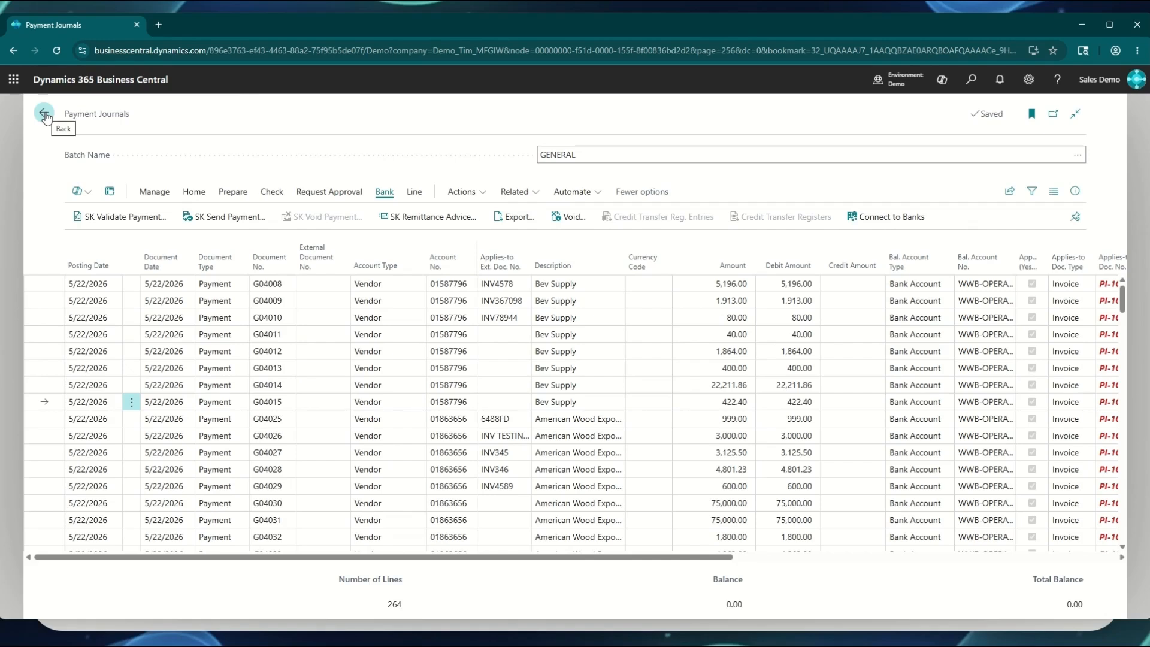
{"action": "left_click", "coordinate": [198, 191]}
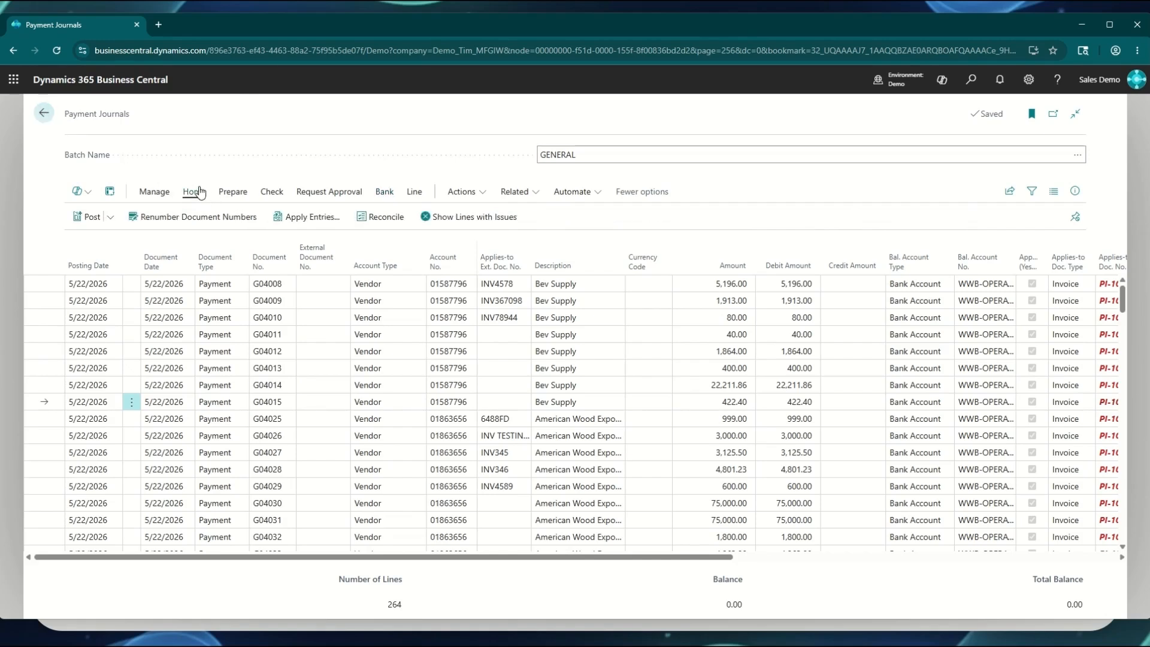
{"action": "left_click", "coordinate": [44, 114]}
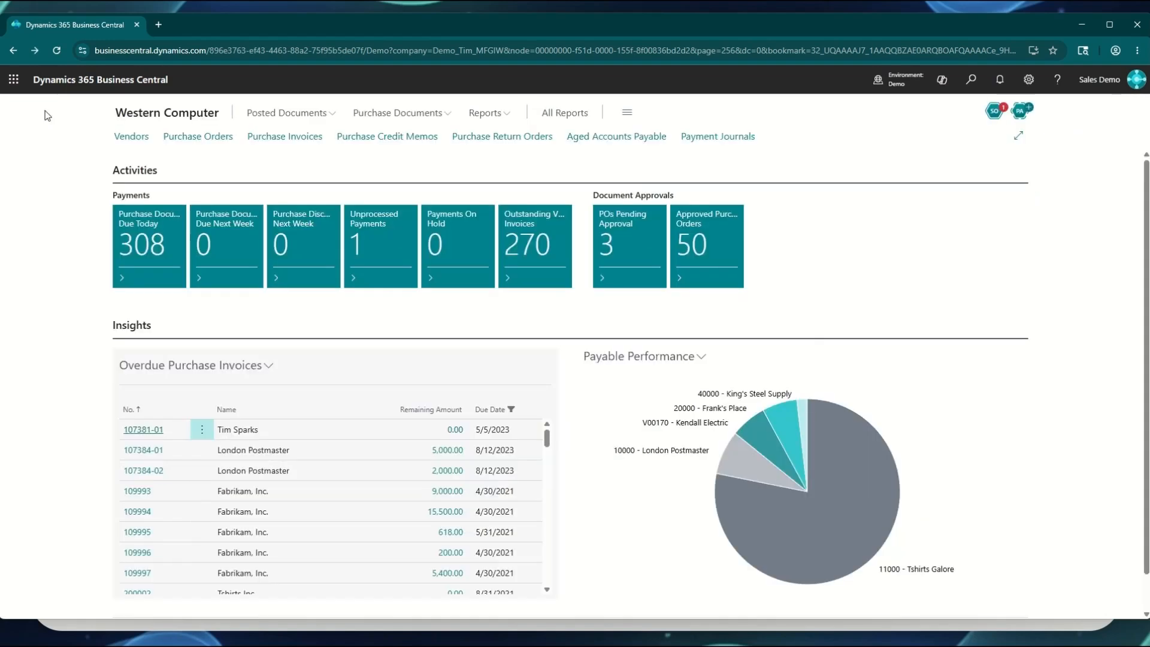